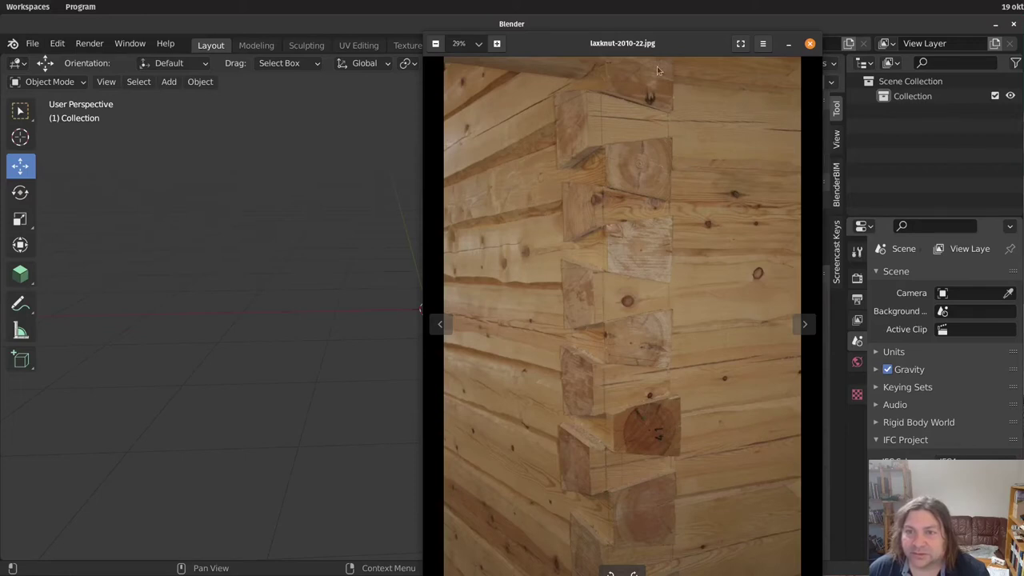
Examine the log corner joint reference photo laxknut-2010-22.jpg and put its window out of the way
{"action": "left_click", "coordinate": [788, 43]}
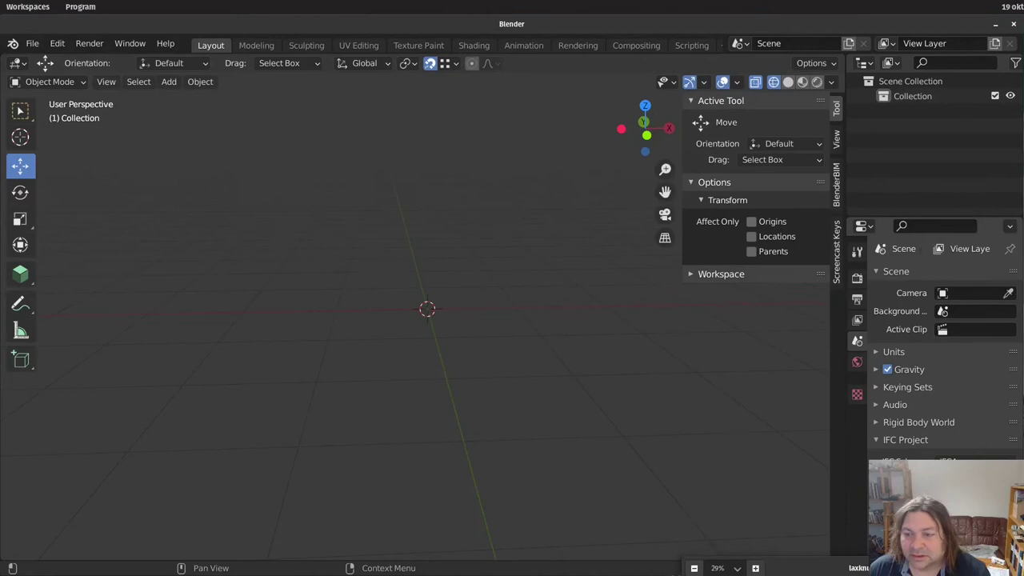
{"action": "left_click", "coordinate": [720, 570]}
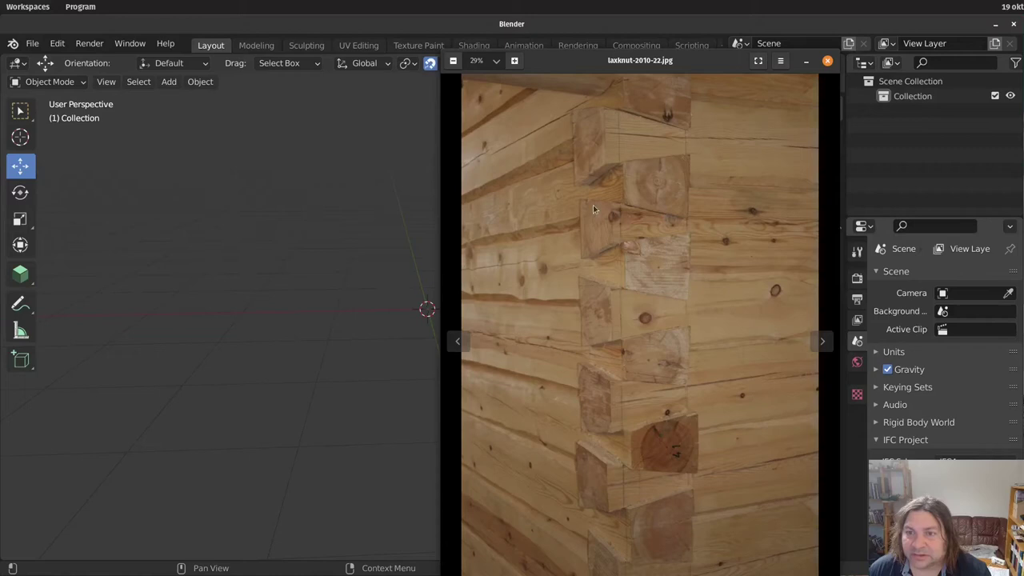
{"action": "left_click_drag", "start_coordinate": [563, 62], "coordinate": [547, 64]}
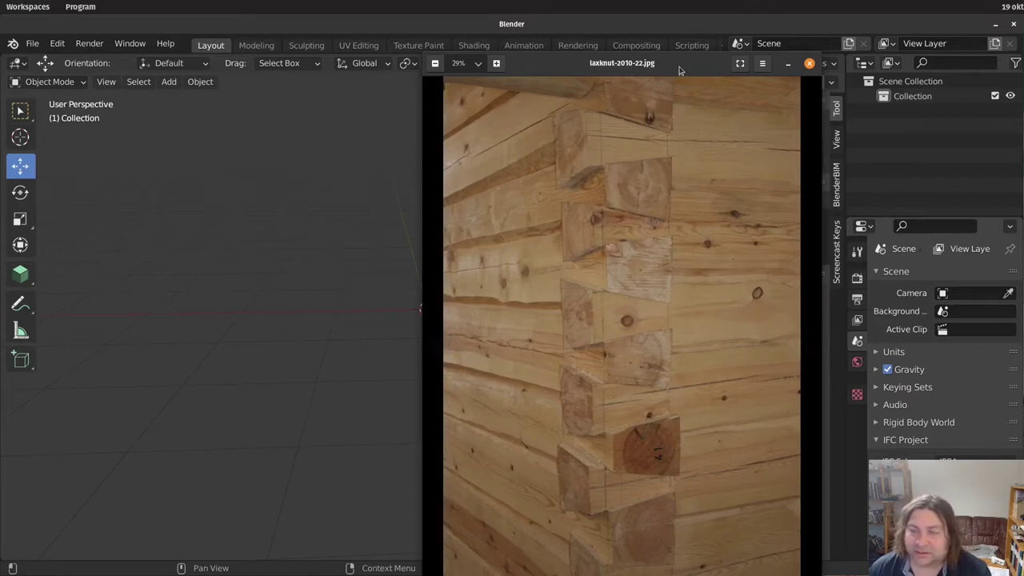
{"action": "left_click_drag", "start_coordinate": [679, 70], "coordinate": [762, 284]}
{"action": "key", "text": "super+h"}
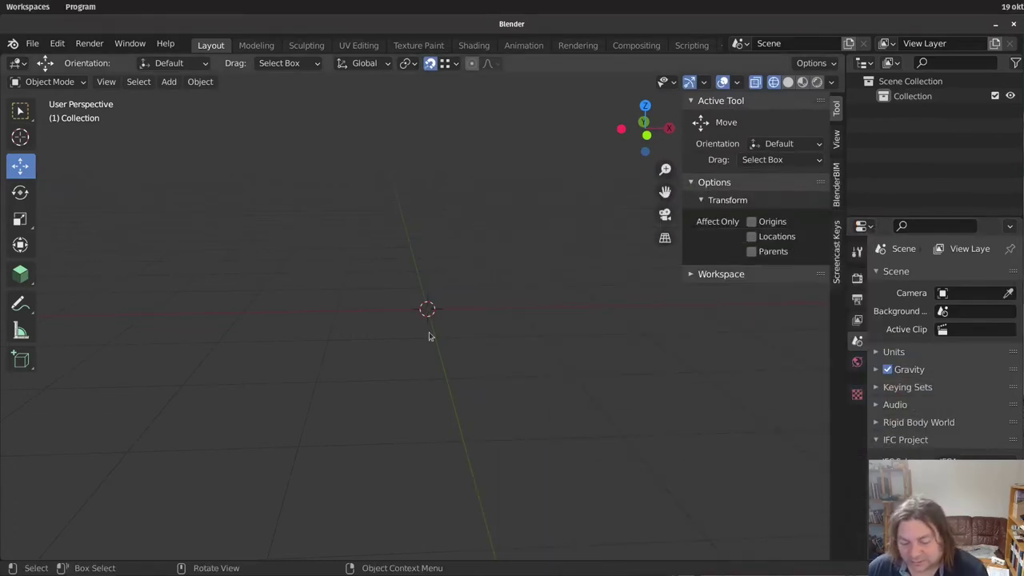
Add a Bezier curve at the world origin in front view
{"action": "key", "text": "KP_1"}
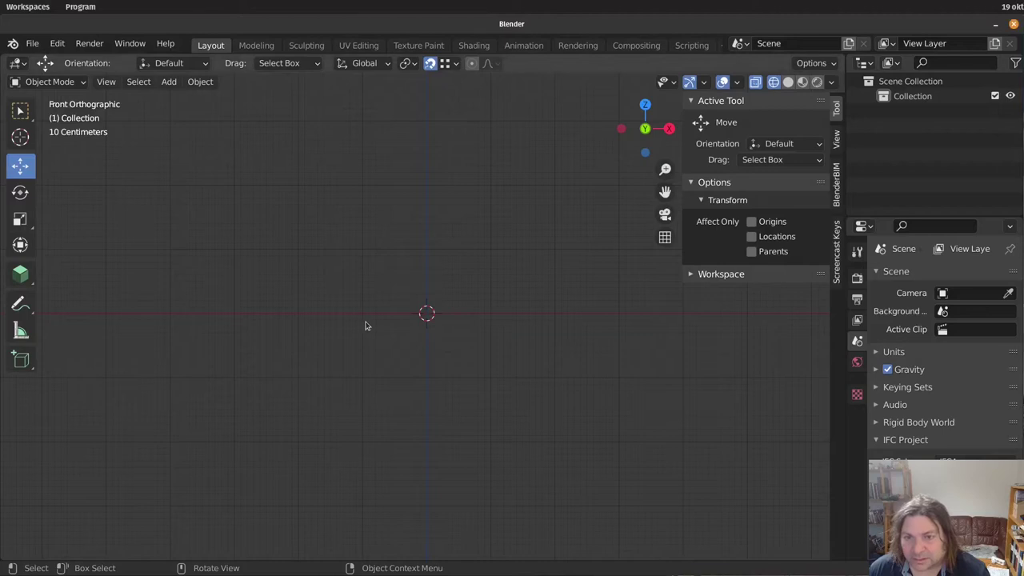
{"action": "key", "text": "shift+a"}
{"action": "mouse_move", "coordinate": [316, 275]}
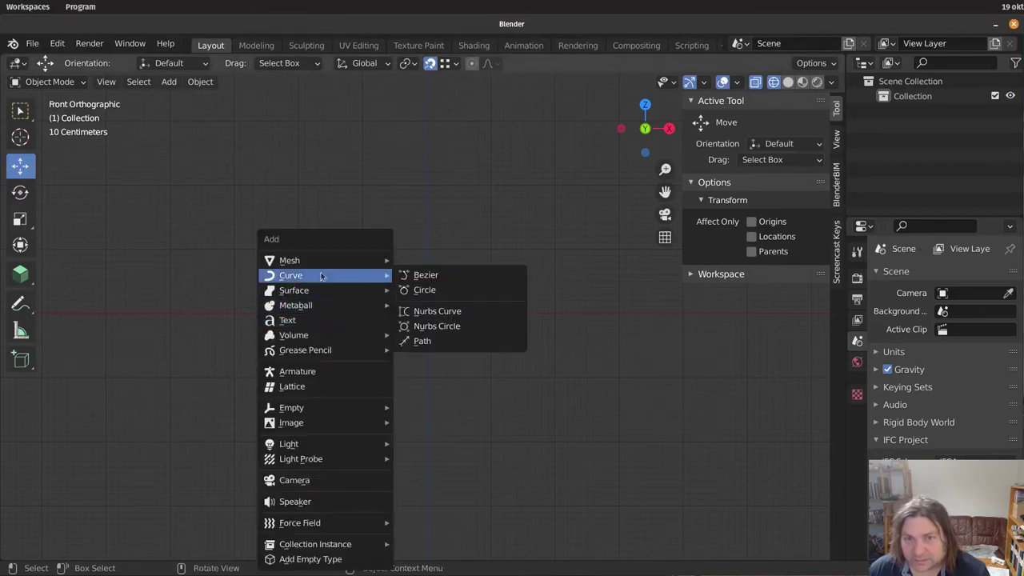
{"action": "left_click", "coordinate": [432, 276]}
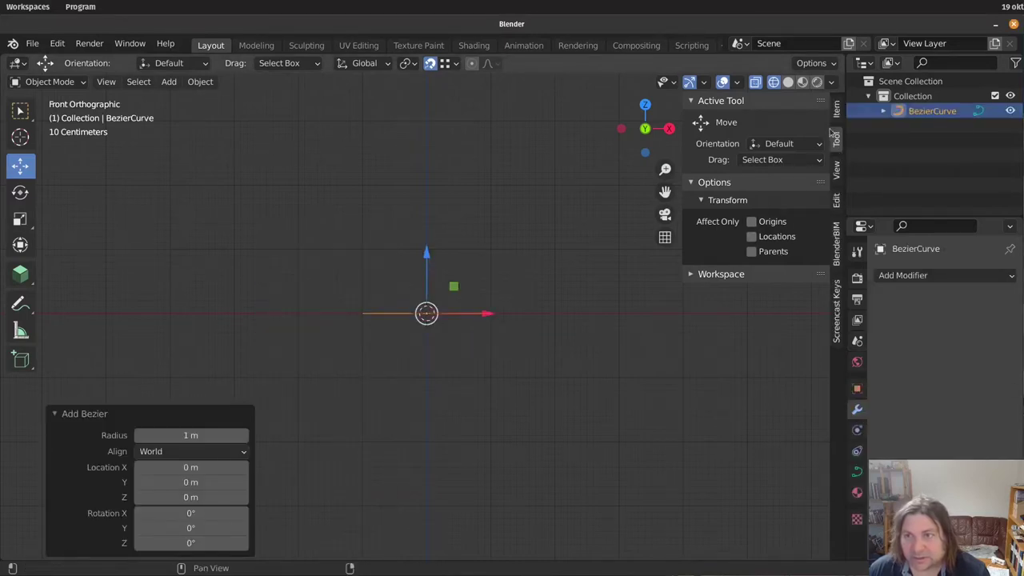
Set the Bezier curve's X dimension to 0.15 m and collapse its creation settings
{"action": "left_click", "coordinate": [837, 110]}
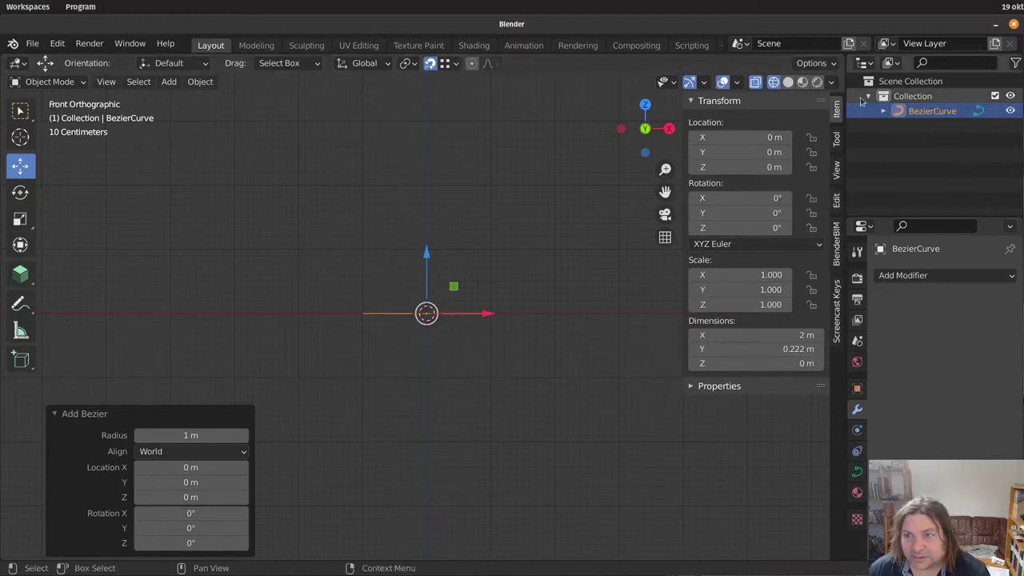
{"action": "left_click", "coordinate": [778, 336]}
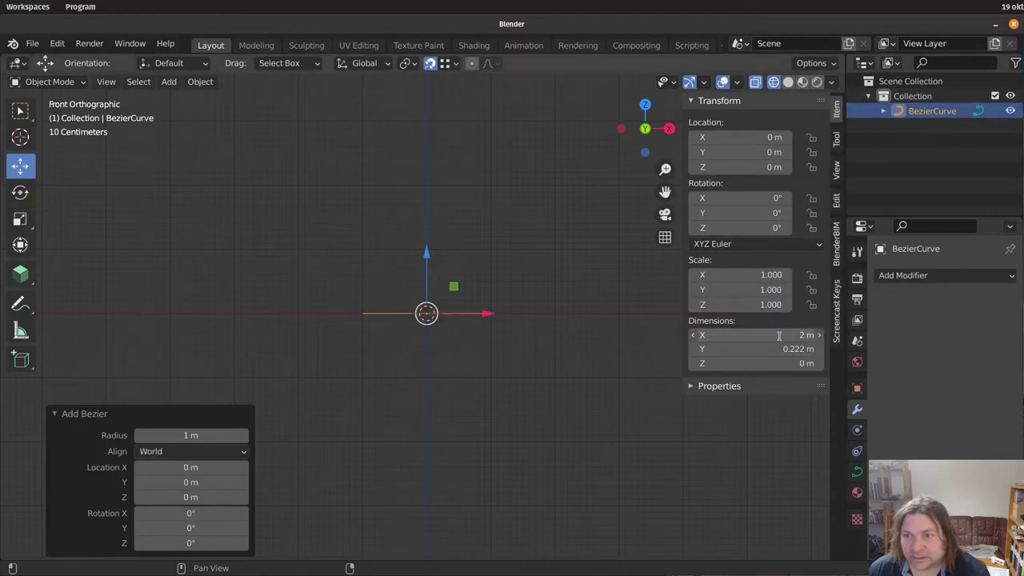
{"action": "type", "text": ".15"}
{"action": "key", "text": "Return"}
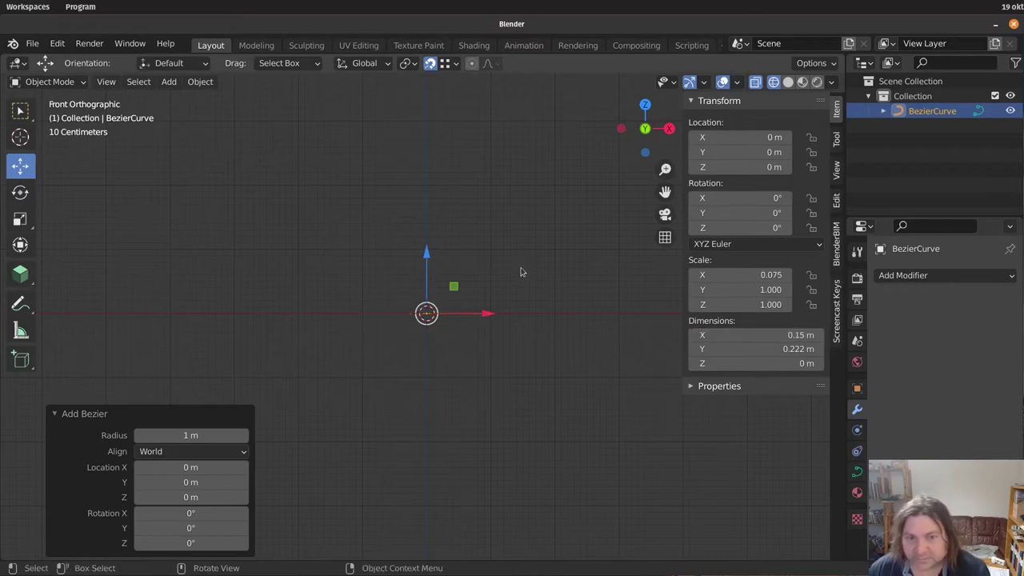
{"action": "left_click", "coordinate": [66, 414]}
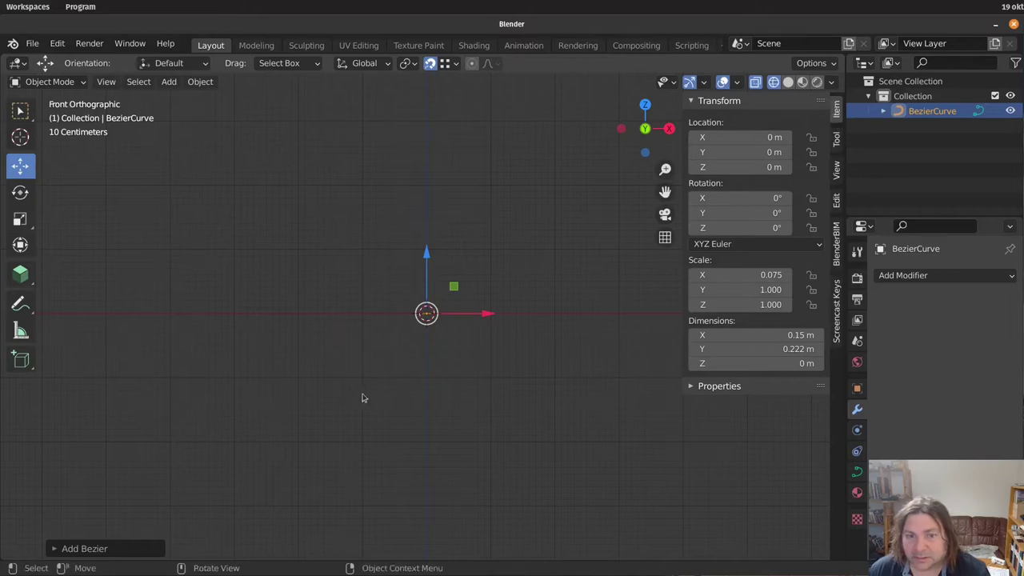
Enter Edit Mode on the Bezier curve and view its control points from the top
{"action": "scroll", "coordinate": [432, 368], "scroll_direction": "up", "scroll_amount": 3}
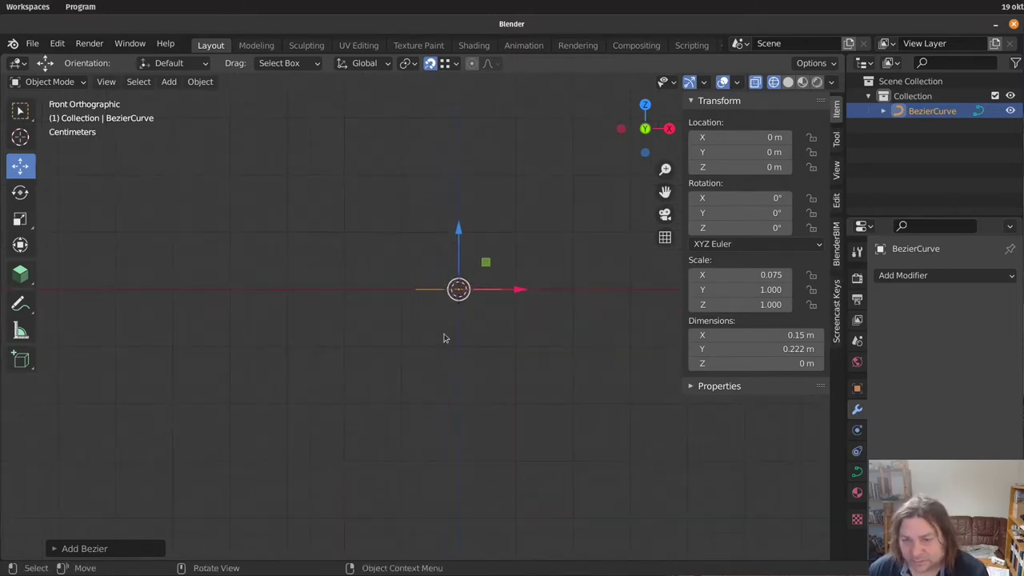
{"action": "key", "text": "KP_7"}
{"action": "key", "text": "Tab"}
{"action": "scroll", "coordinate": [565, 304], "scroll_direction": "down", "scroll_amount": 3}
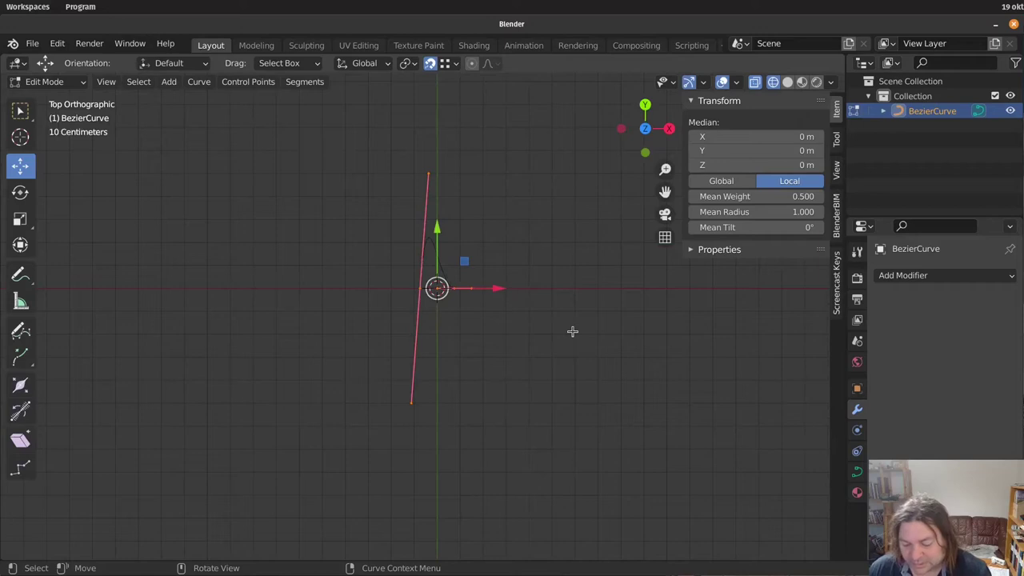
Try to flatten the curve by scaling its control points to 0 along Z
{"action": "key", "text": "z"}
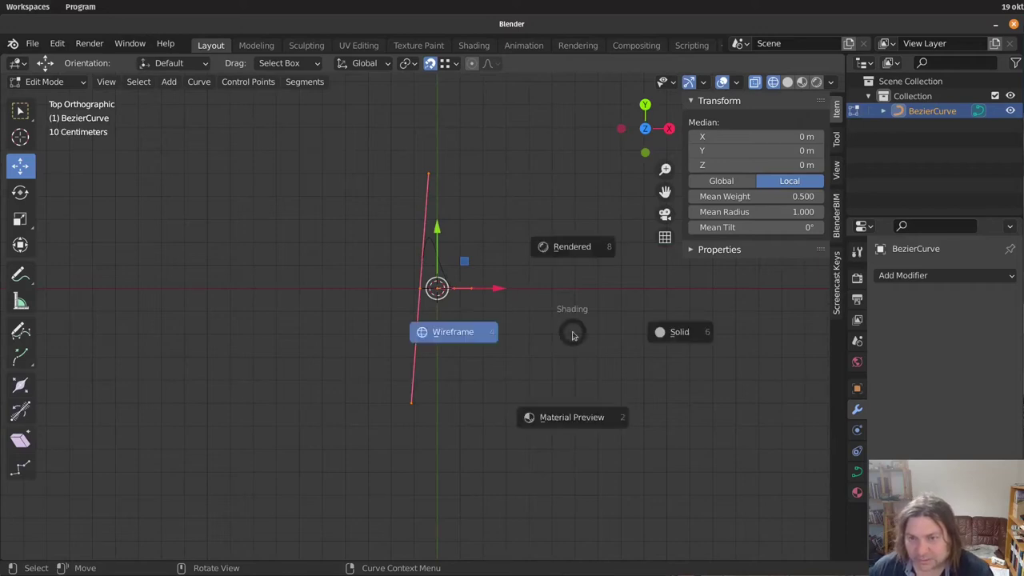
{"action": "left_click", "coordinate": [573, 334]}
{"action": "key", "text": "s"}
{"action": "key", "text": "z"}
{"action": "key", "text": "0"}
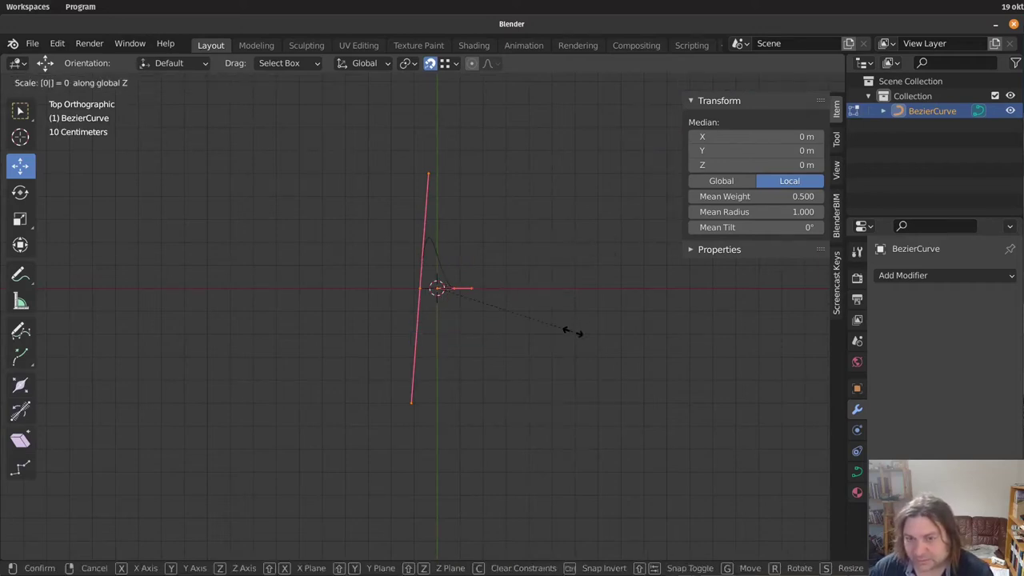
{"action": "key", "text": "Return"}
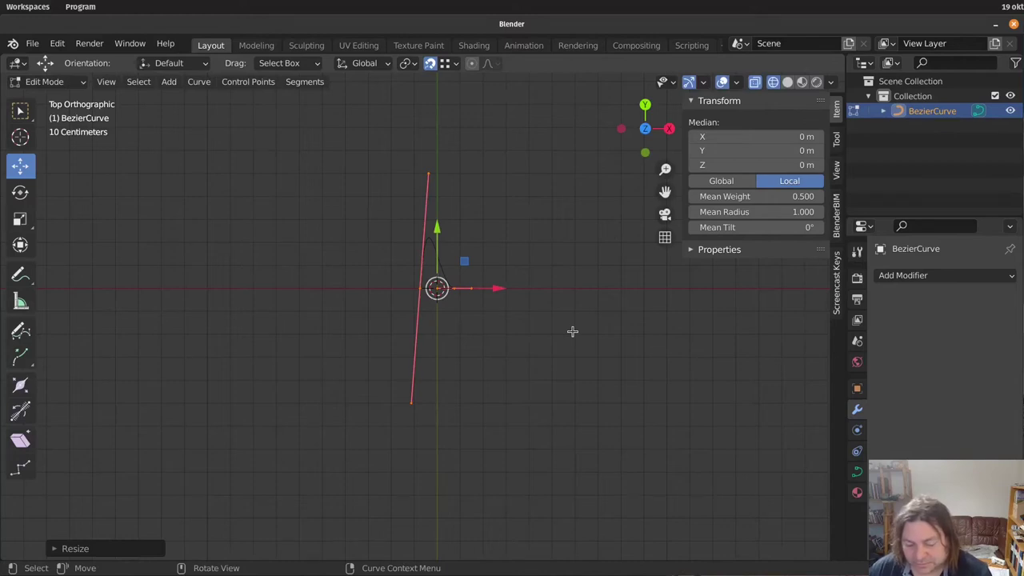
{"action": "key", "text": "s"}
{"action": "key", "text": "z"}
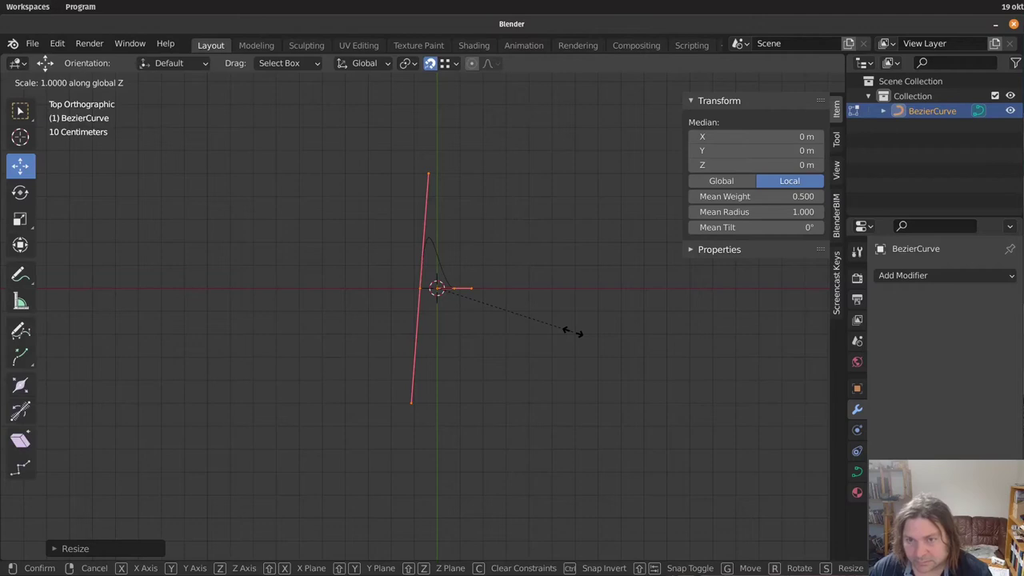
{"action": "key", "text": "Escape"}
Flatten the curve into a straight line by scaling its control points to 0 along Y, and return to Object Mode
{"action": "key", "text": "s"}
{"action": "key", "text": "y"}
{"action": "key", "text": "0"}
{"action": "key", "text": "Return"}
{"action": "key", "text": "Tab"}
Set snapping to increments and move the curve's left control point along X to the world origin in front view
{"action": "scroll", "coordinate": [524, 335], "scroll_direction": "up", "scroll_amount": 3}
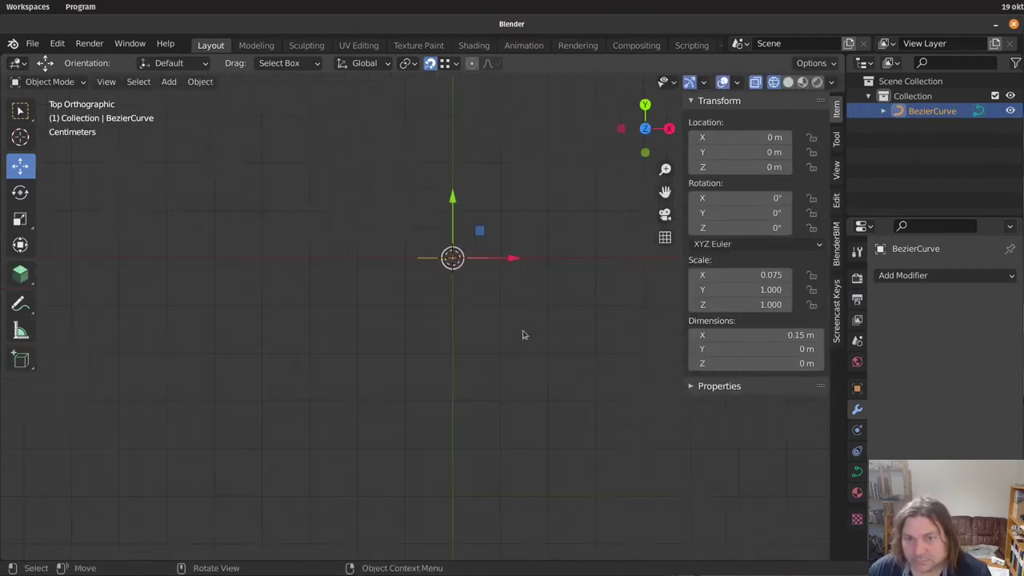
{"action": "key", "text": "KP_1"}
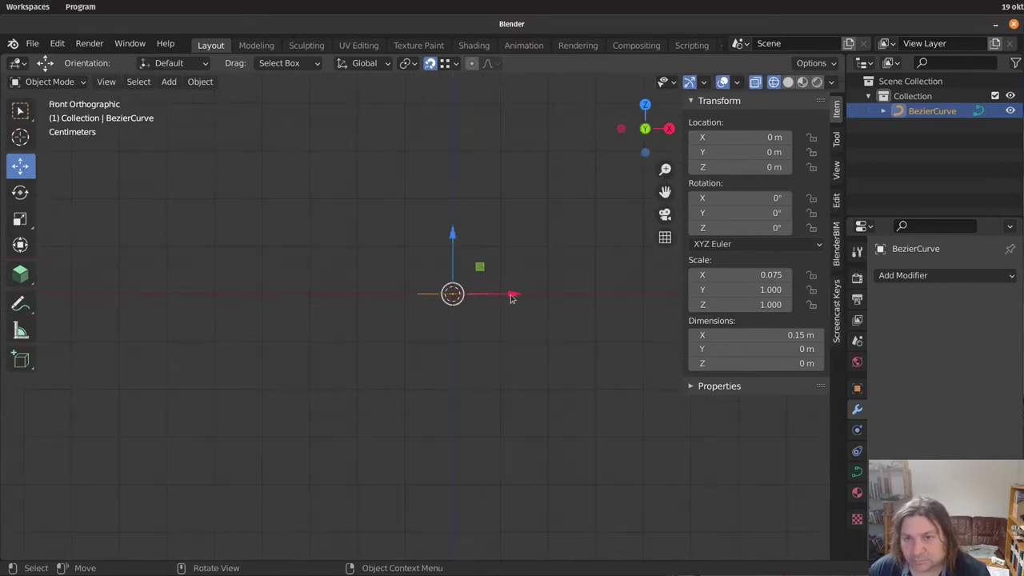
{"action": "left_click", "coordinate": [570, 349]}
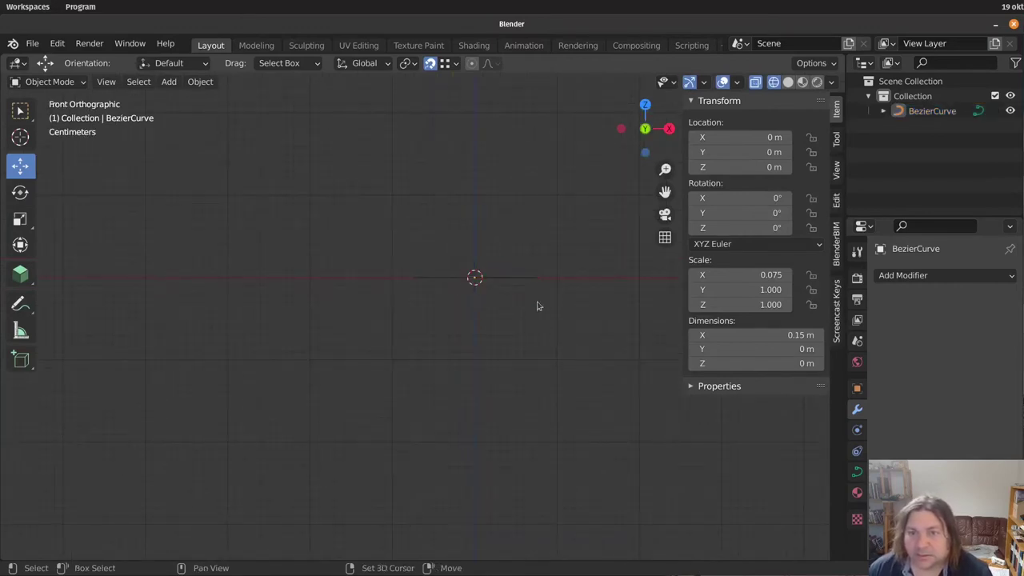
{"action": "left_click", "coordinate": [510, 277]}
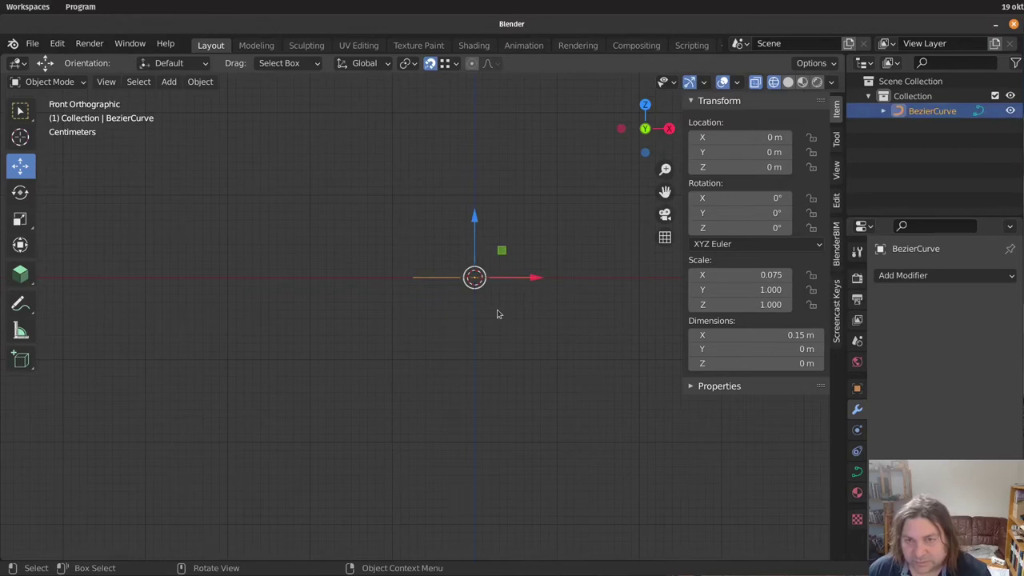
{"action": "key", "text": "Tab"}
{"action": "left_click", "coordinate": [422, 304]}
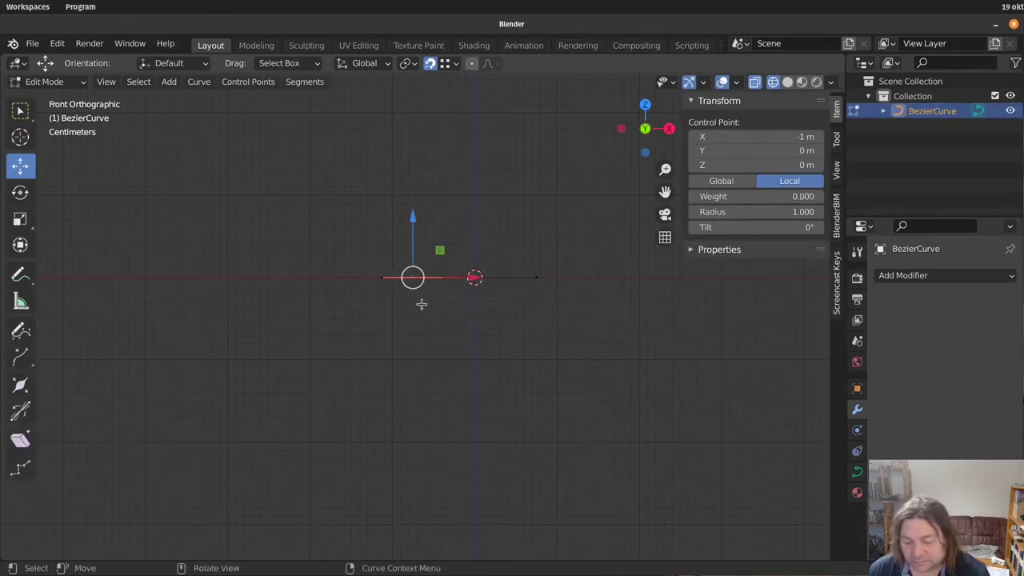
{"action": "left_click", "coordinate": [453, 63]}
{"action": "left_click", "coordinate": [451, 111]}
{"action": "key", "text": "g"}
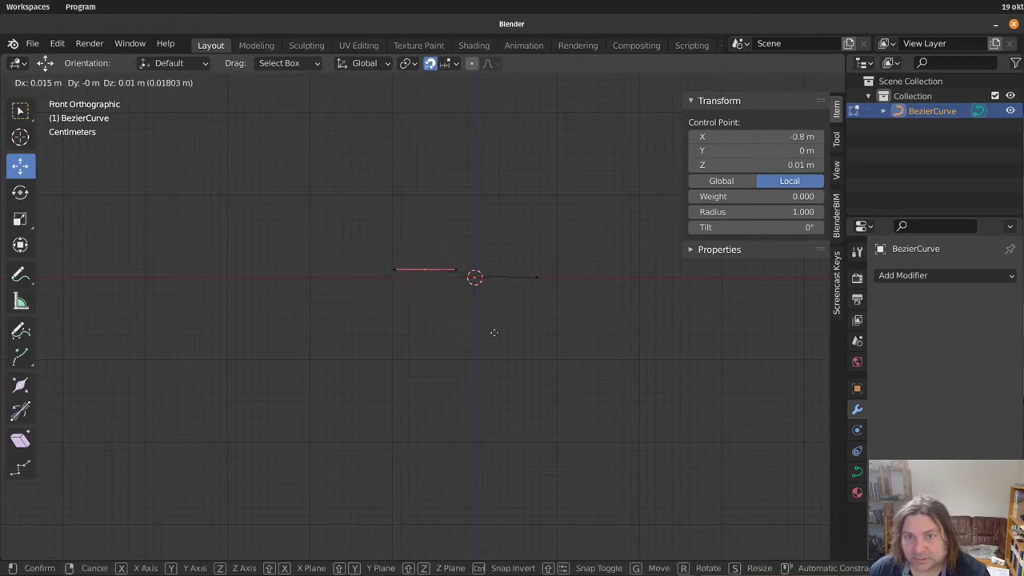
{"action": "left_click", "coordinate": [524, 331]}
Move the curve's right control point along X to a local X of 2 m
{"action": "left_click", "coordinate": [552, 297]}
{"action": "scroll", "coordinate": [594, 331], "scroll_direction": "up", "scroll_amount": 2}
{"action": "middle_click_drag", "start_coordinate": [640, 341], "coordinate": [498, 413], "text": "shift"}
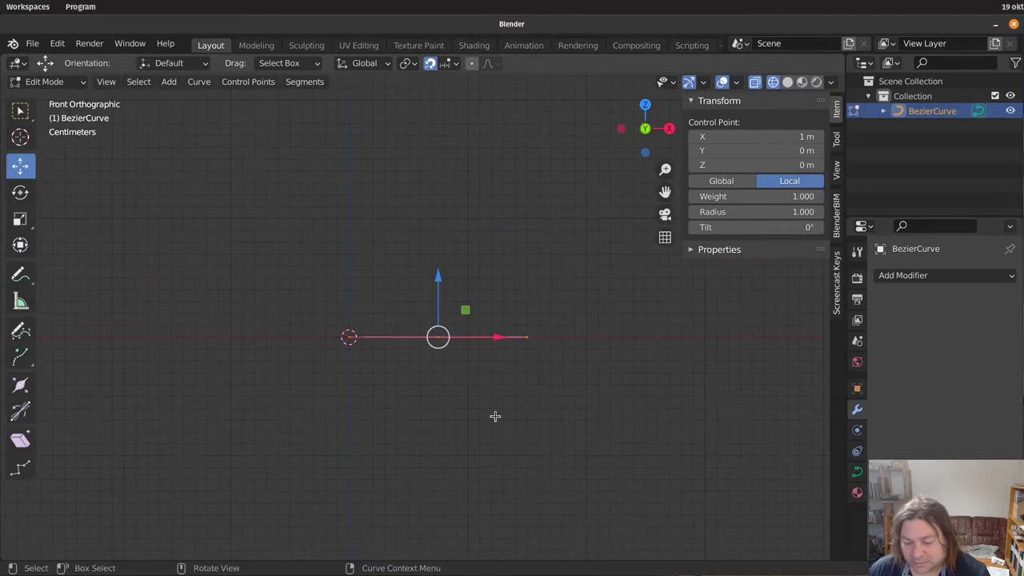
{"action": "key", "text": "g"}
{"action": "left_click", "coordinate": [605, 420]}
{"action": "key", "text": "g"}
{"action": "left_click", "coordinate": [609, 409]}
Extrude the right control point straight down to Z -0.2 m and rotate its handles to point the opposite way
{"action": "scroll", "coordinate": [604, 368], "scroll_direction": "down", "scroll_amount": 3}
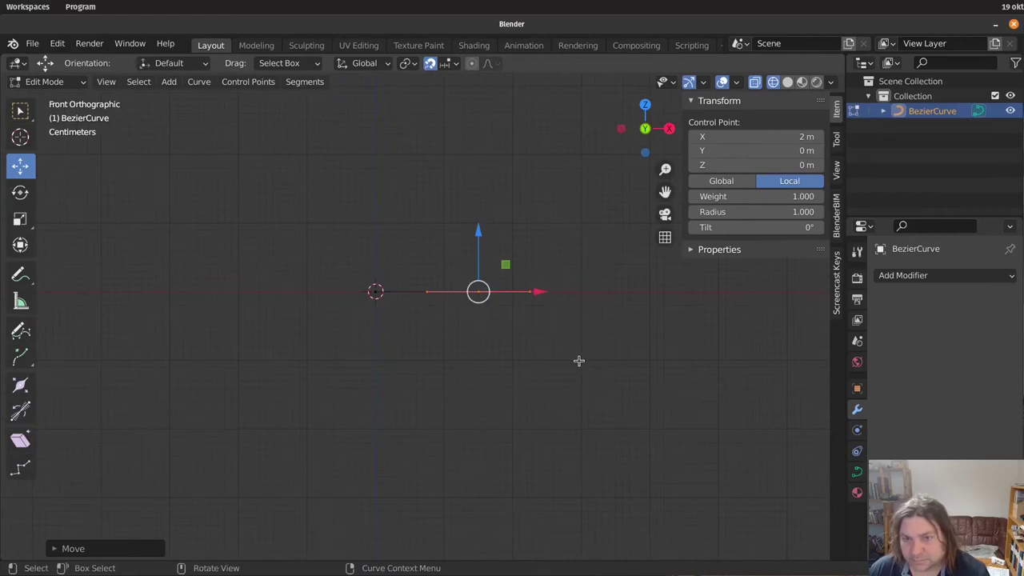
{"action": "key", "text": "g"}
{"action": "key", "text": "z"}
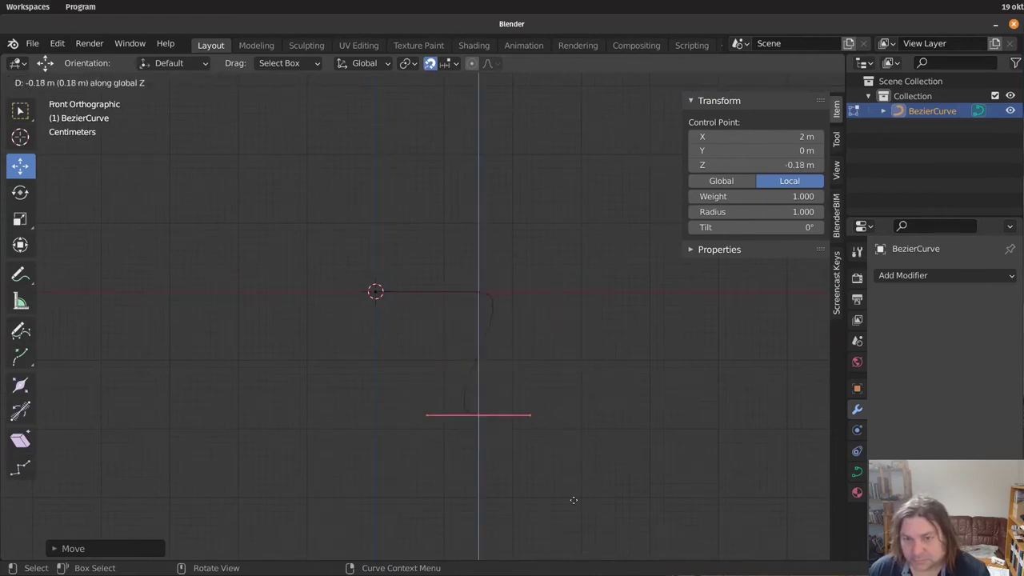
{"action": "left_click", "coordinate": [569, 502]}
{"action": "key", "text": "r"}
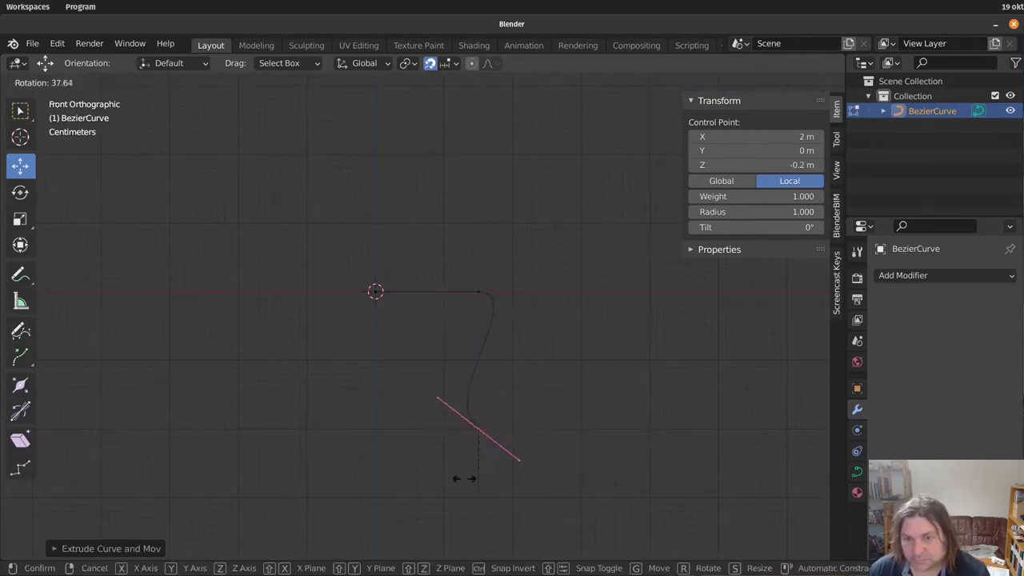
{"action": "left_click", "coordinate": [457, 401]}
Extrude a fourth control point at X 0 m, Z -0.2 m and close the curve into a loop with Toggle Cyclic
{"action": "key", "text": "g"}
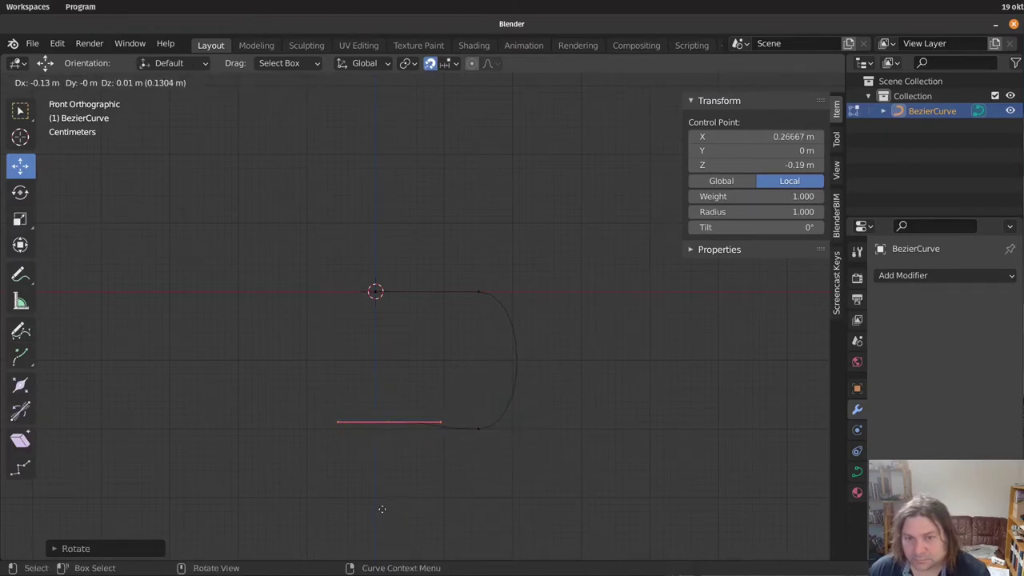
{"action": "left_click", "coordinate": [372, 514]}
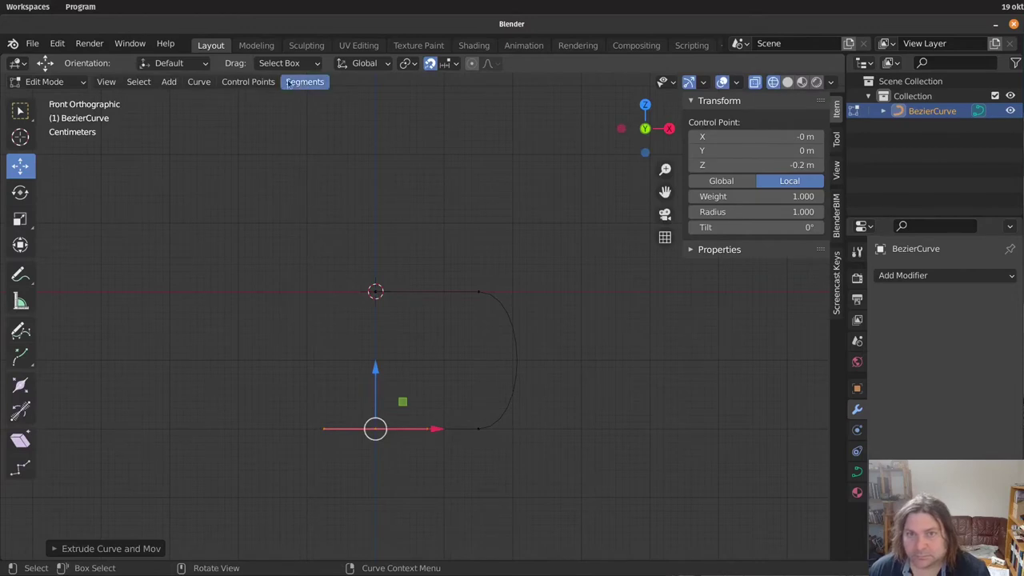
{"action": "left_click", "coordinate": [250, 81]}
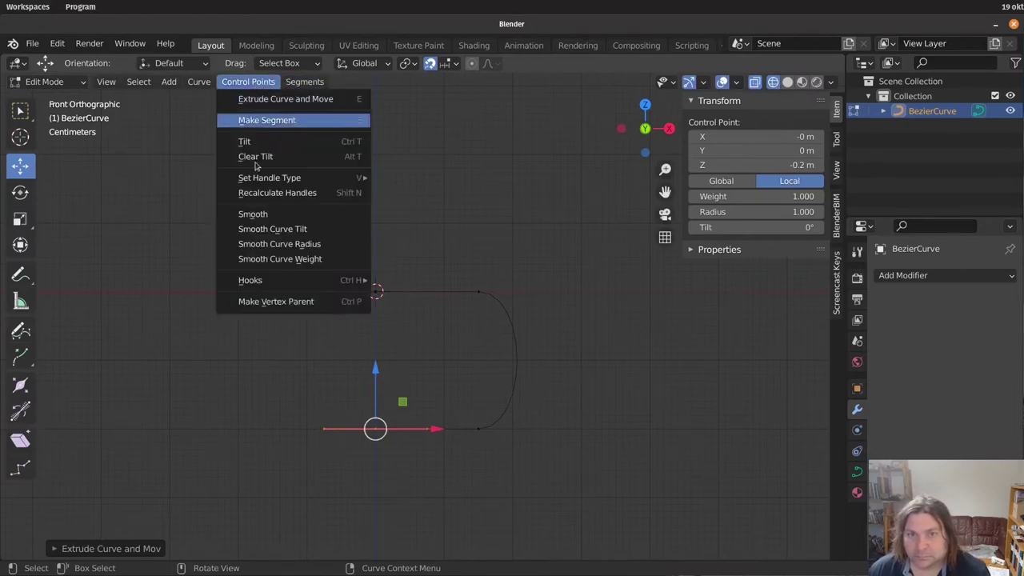
{"action": "mouse_move", "coordinate": [266, 180]}
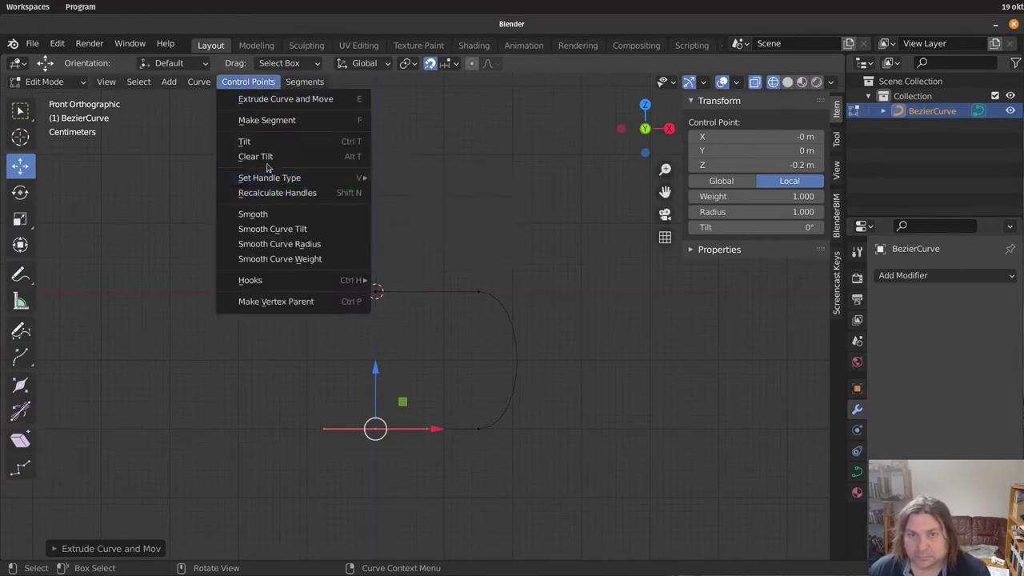
{"action": "left_click", "coordinate": [269, 120]}
{"action": "left_click", "coordinate": [187, 81]}
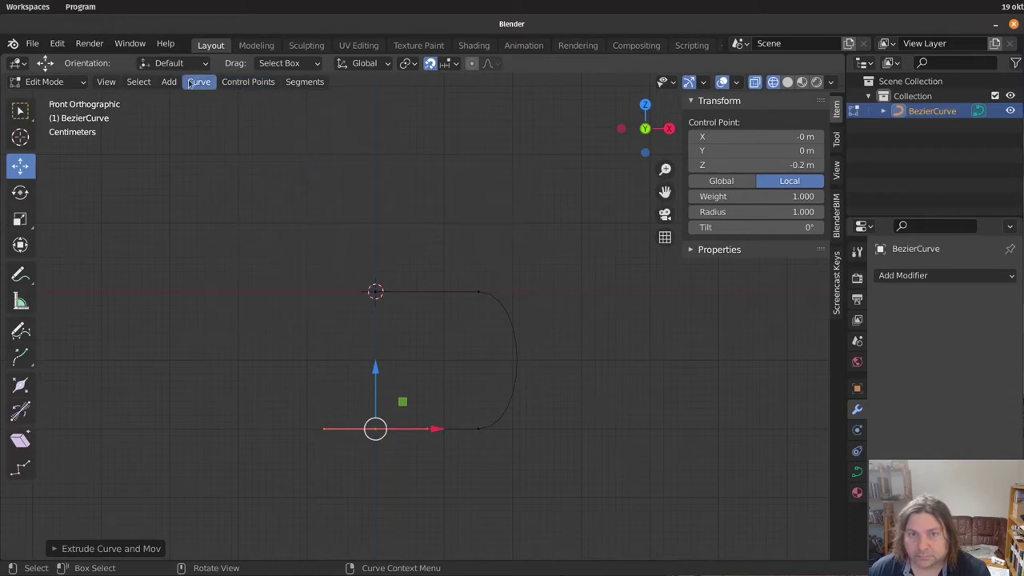
{"action": "left_click", "coordinate": [227, 221]}
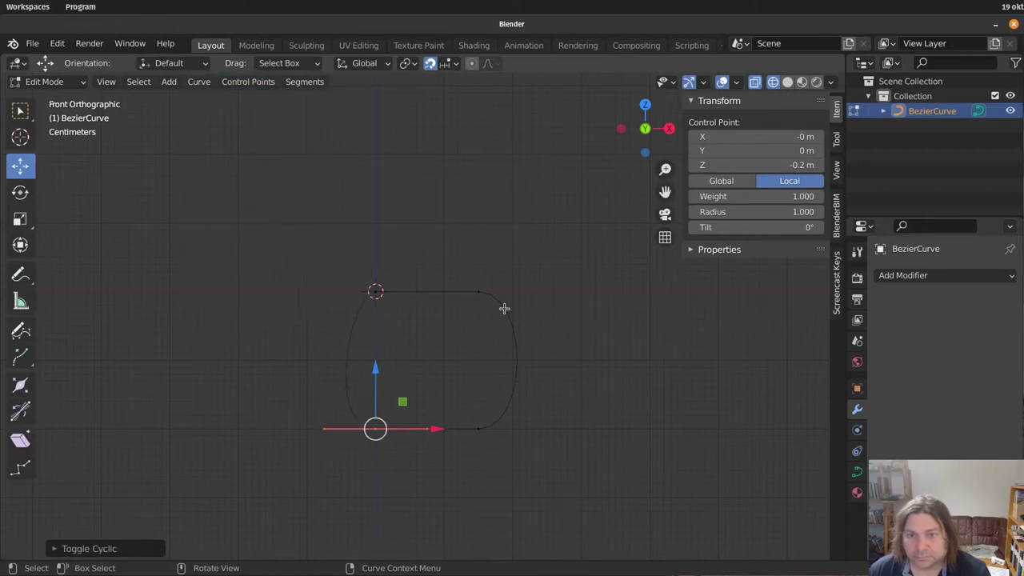
Select all control points of the curve and set their handle type to Free
{"action": "key", "text": "a"}
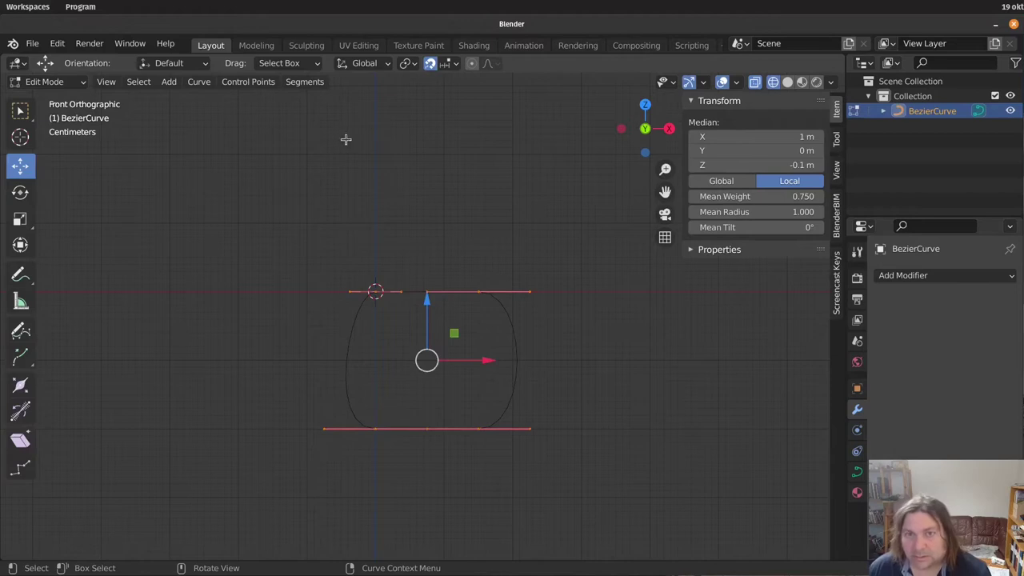
{"action": "left_click", "coordinate": [248, 81]}
{"action": "mouse_move", "coordinate": [284, 179]}
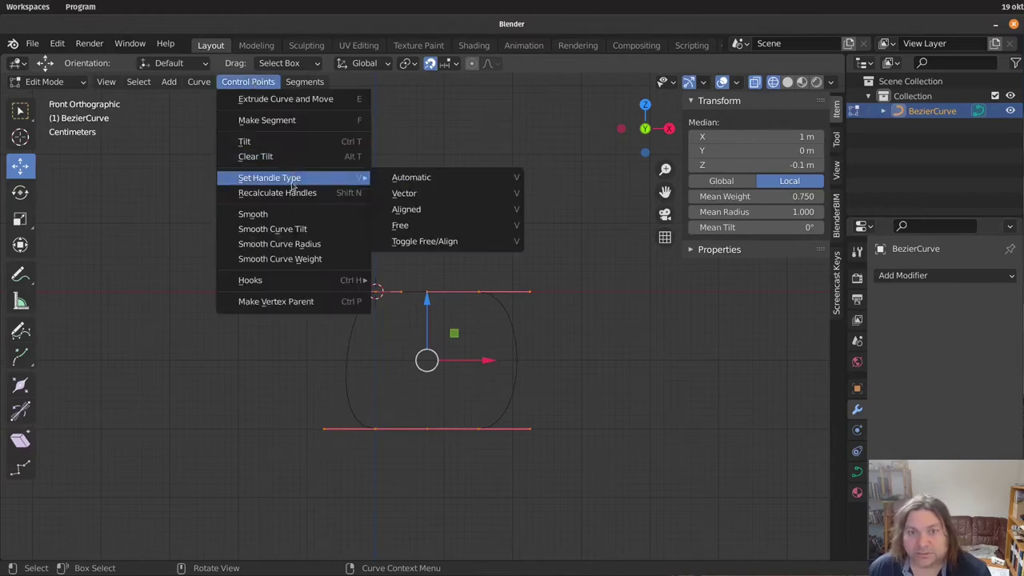
{"action": "left_click", "coordinate": [447, 226]}
{"action": "key", "text": "Tab"}
{"action": "key", "text": "Tab"}
Move the upper-left control point's right handle to X 0.4 m, Z 0.03 m and its left handle to X 0 m, Z -0.02 m
{"action": "scroll", "coordinate": [512, 328], "scroll_direction": "up", "scroll_amount": 3}
{"action": "scroll", "coordinate": [327, 244], "scroll_direction": "up", "scroll_amount": 4}
{"action": "left_click", "coordinate": [257, 232]}
{"action": "left_click", "coordinate": [340, 222]}
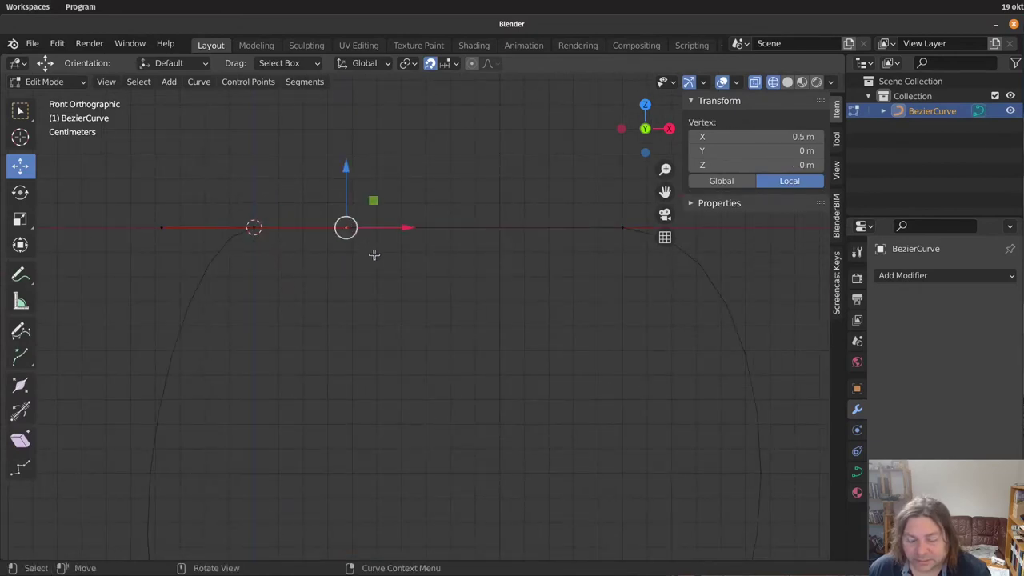
{"action": "key", "text": "g"}
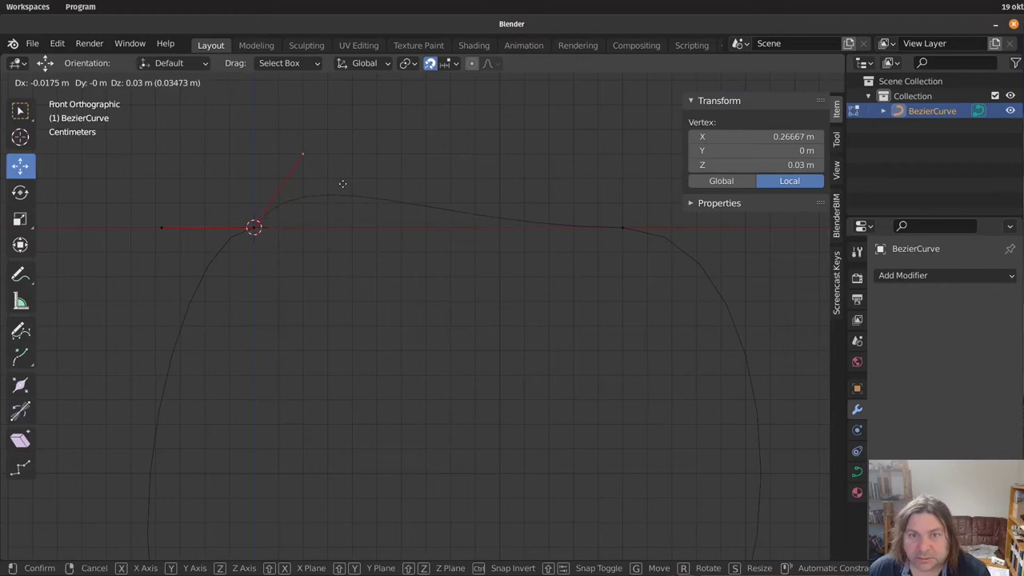
{"action": "left_click", "coordinate": [353, 179]}
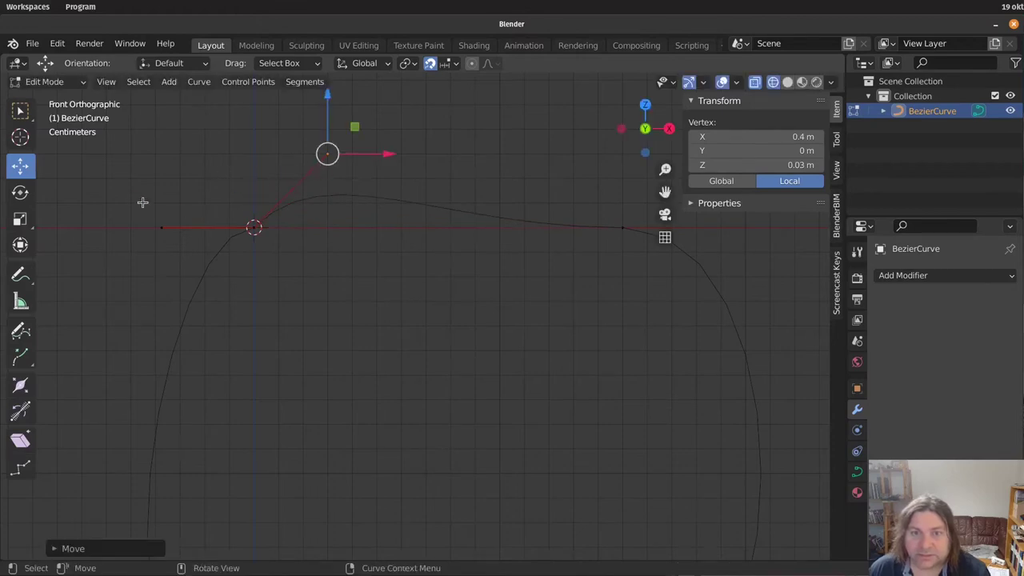
{"action": "left_click", "coordinate": [161, 227]}
{"action": "key", "text": "g"}
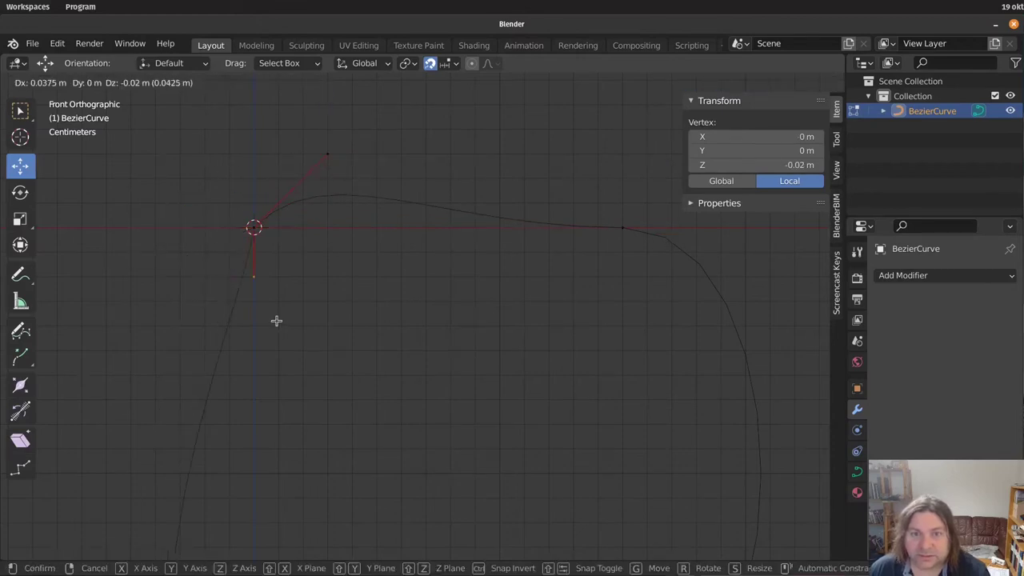
{"action": "left_click", "coordinate": [276, 321]}
Move the upper-right control point's left handle up and inward to mirror the top arc, and its right handle to X 2 m, Z -0.04 m
{"action": "middle_click_drag", "start_coordinate": [733, 296], "coordinate": [493, 391], "text": "shift"}
{"action": "left_click_drag", "start_coordinate": [507, 380], "coordinate": [336, 296]}
{"action": "left_click_drag", "start_coordinate": [160, 283], "coordinate": [220, 349]}
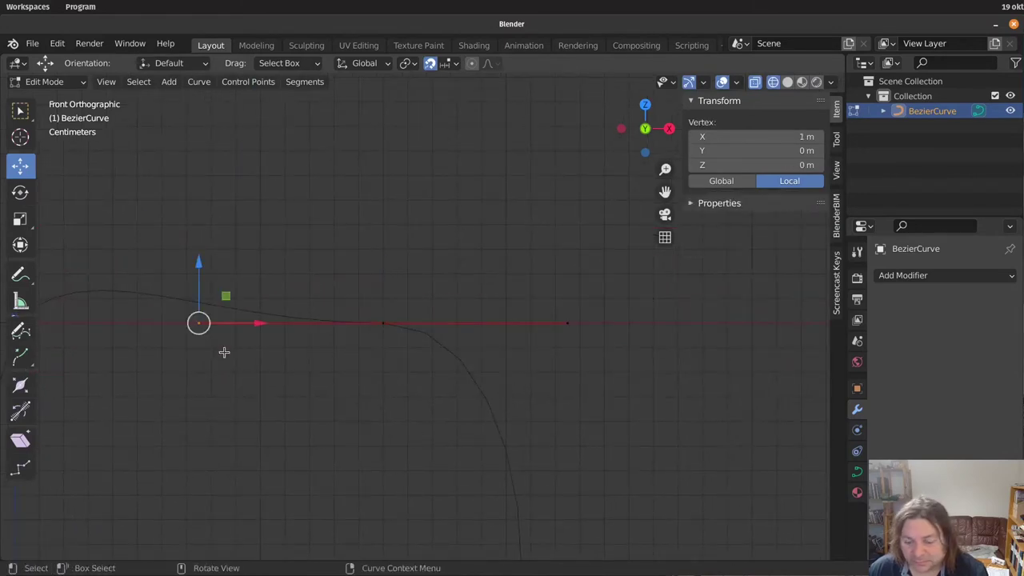
{"action": "key", "text": "g"}
{"action": "left_click", "coordinate": [332, 279]}
{"action": "left_click", "coordinate": [568, 343]}
{"action": "key", "text": "g"}
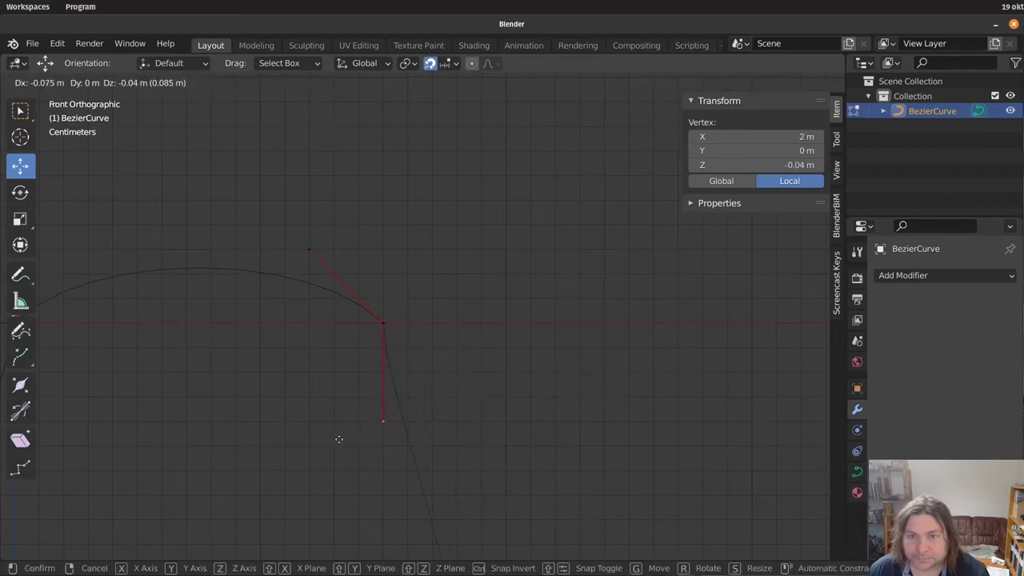
{"action": "left_click", "coordinate": [339, 439]}
{"action": "key", "text": "Home"}
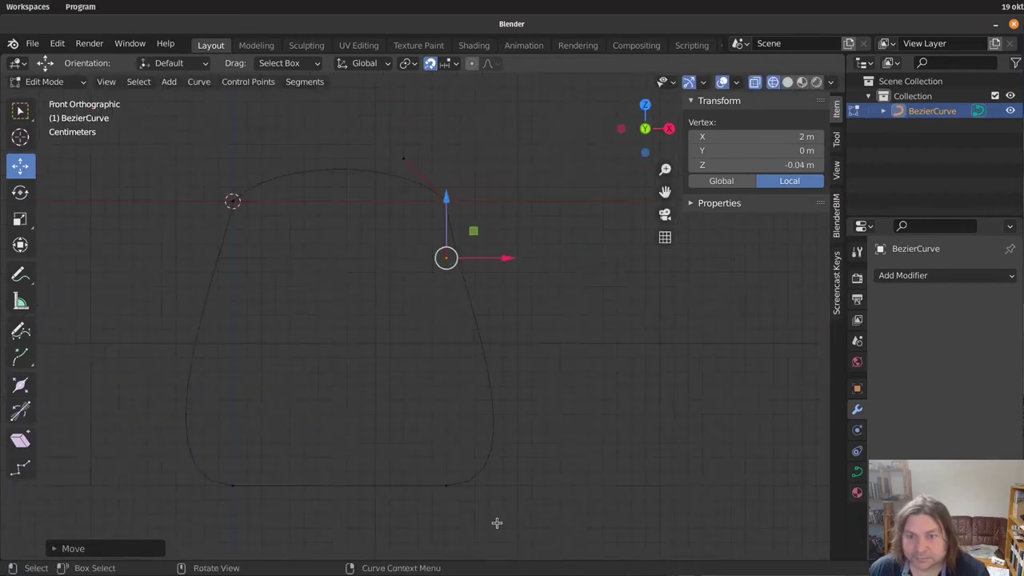
Move the lower-right control point's outer handle directly above the point and its inner handle below the bottom edge at X 1.6 m
{"action": "left_click", "coordinate": [445, 484]}
{"action": "key", "text": "g"}
{"action": "left_click", "coordinate": [507, 450]}
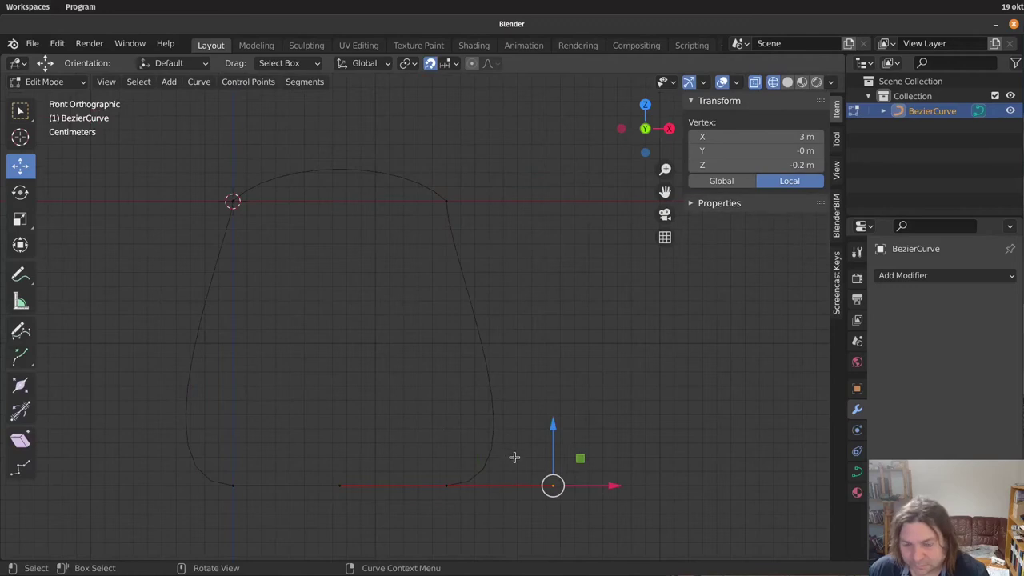
{"action": "key", "text": "g"}
{"action": "left_click", "coordinate": [408, 409]}
{"action": "left_click_drag", "start_coordinate": [328, 451], "coordinate": [360, 498]}
{"action": "key", "text": "g"}
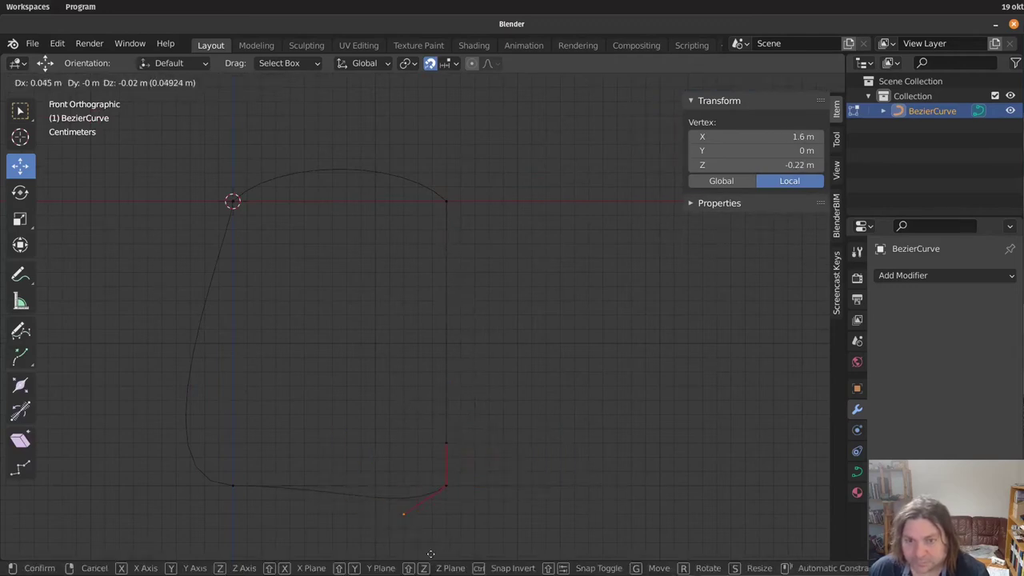
{"action": "left_click", "coordinate": [430, 558]}
Move the lower-left control point's inner handle down to mirror the bottom arc, and its outer handle to X 0 m, Z -0.17 m
{"action": "left_click_drag", "start_coordinate": [179, 459], "coordinate": [292, 518]}
{"action": "left_click_drag", "start_coordinate": [374, 524], "coordinate": [322, 473]}
{"action": "key", "text": "g"}
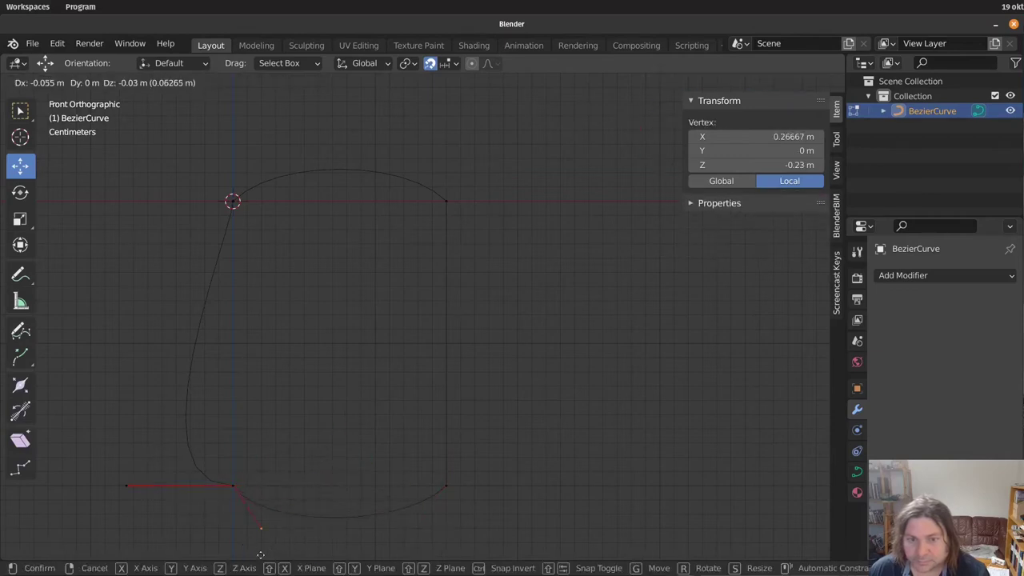
{"action": "left_click", "coordinate": [273, 554]}
{"action": "left_click", "coordinate": [125, 484]}
{"action": "key", "text": "g"}
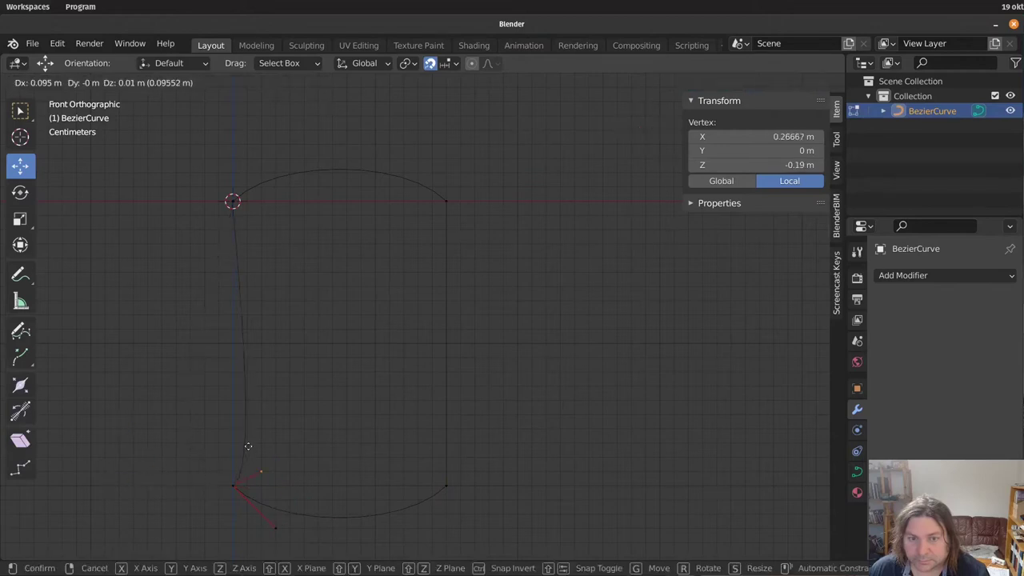
{"action": "left_click", "coordinate": [223, 432]}
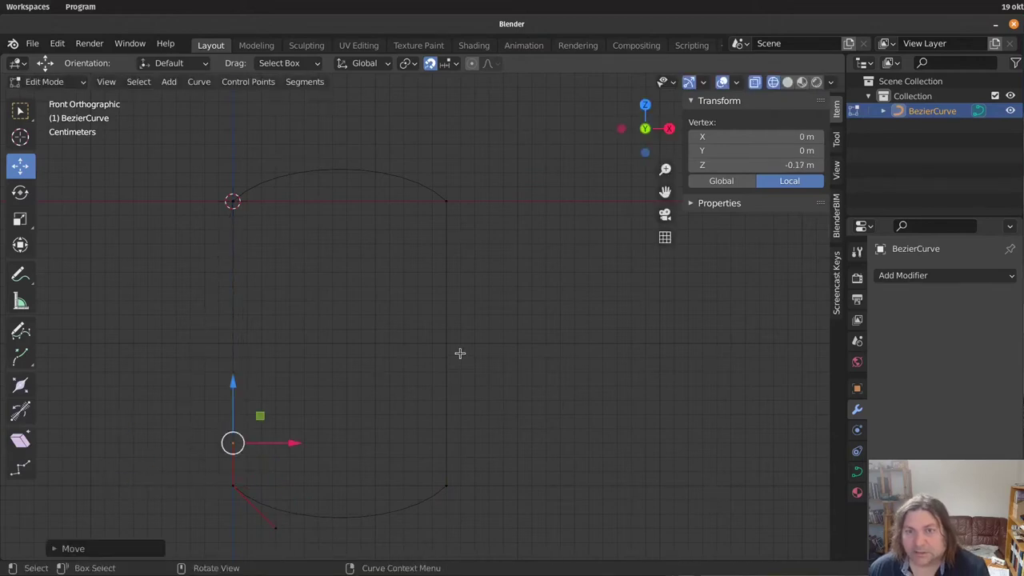
Return to Object Mode and convert the finished profile curve to a mesh
{"action": "key", "text": "Tab"}
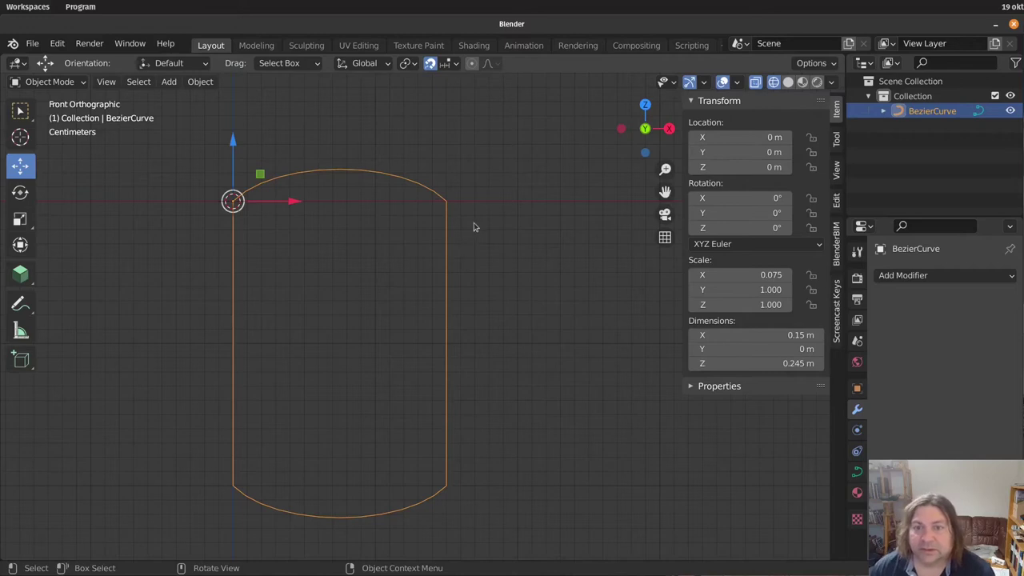
{"action": "key", "text": "Tab"}
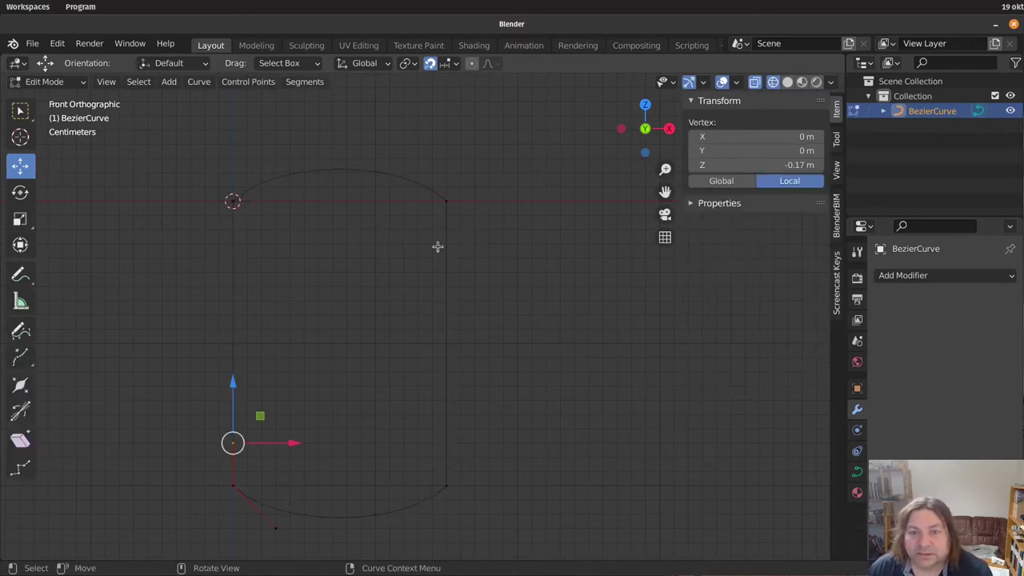
{"action": "key", "text": "Tab"}
{"action": "right_click", "coordinate": [432, 196]}
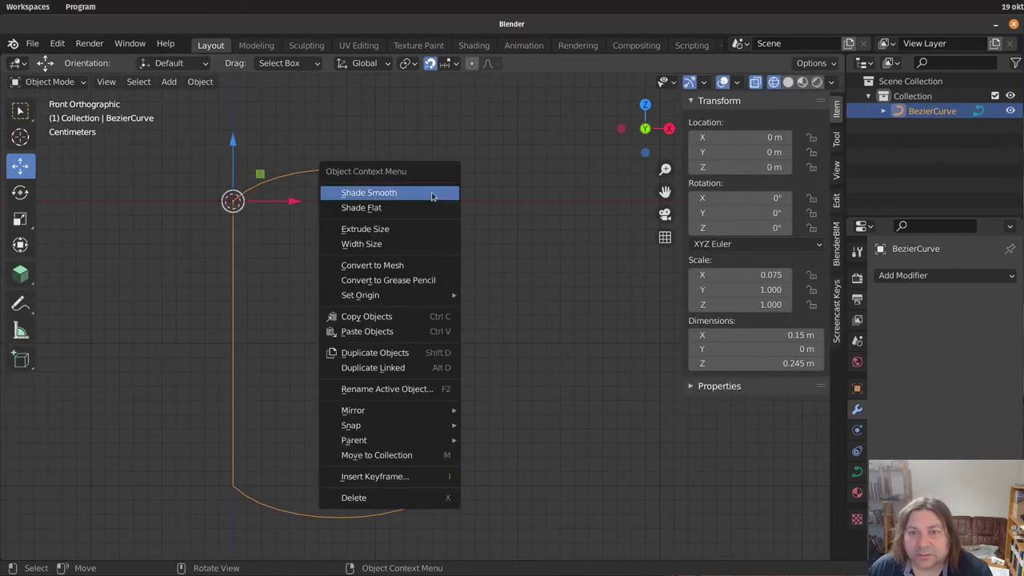
{"action": "left_click", "coordinate": [406, 267]}
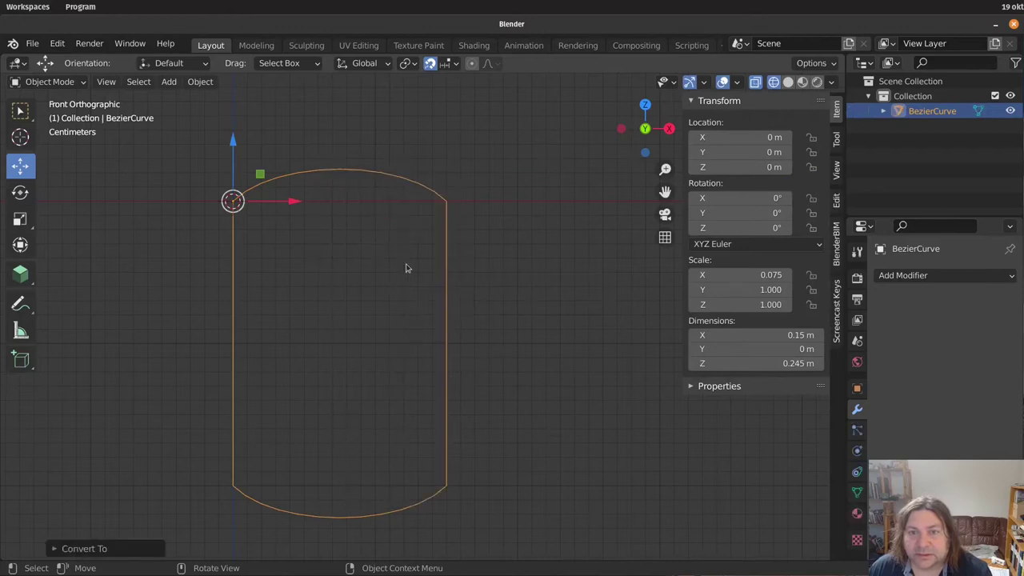
Select the intermediate vertices on both straight sides of the mesh and scale them to 0 along Z
{"action": "key", "text": "Tab"}
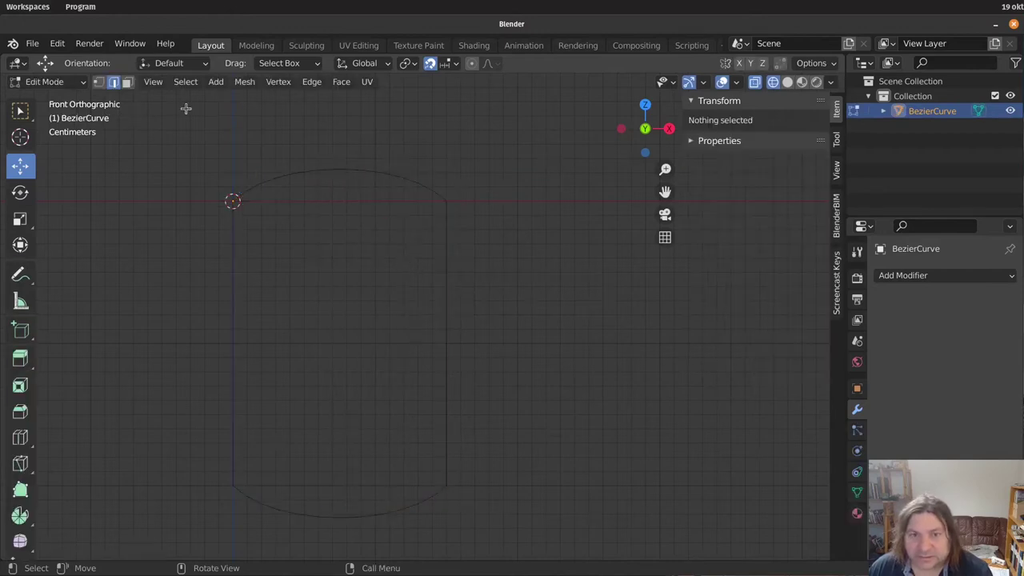
{"action": "left_click", "coordinate": [98, 82]}
{"action": "left_click_drag", "start_coordinate": [152, 186], "coordinate": [598, 518]}
{"action": "key", "text": "a"}
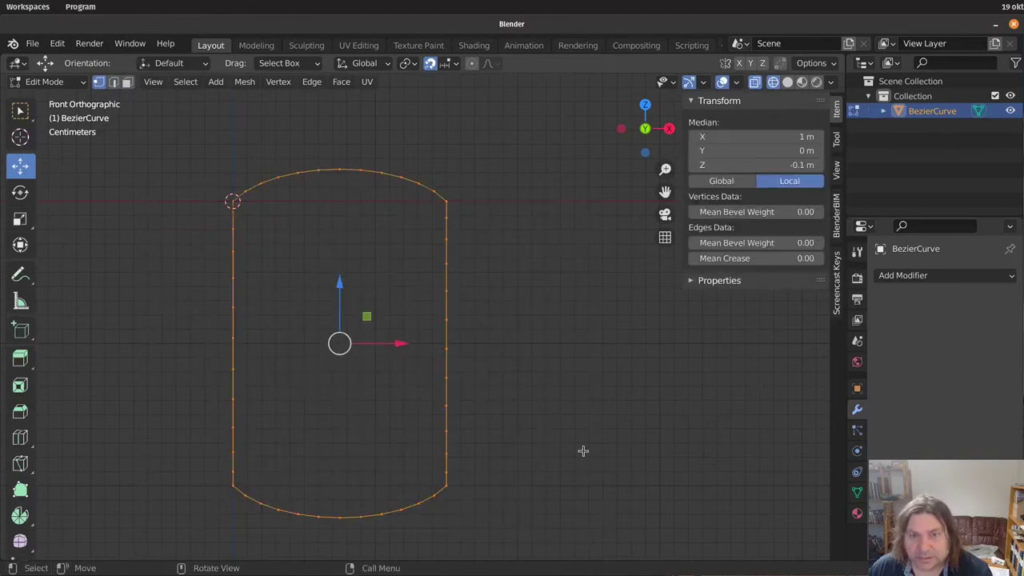
{"action": "key", "text": "alt+a"}
{"action": "left_click_drag", "start_coordinate": [523, 479], "coordinate": [120, 211]}
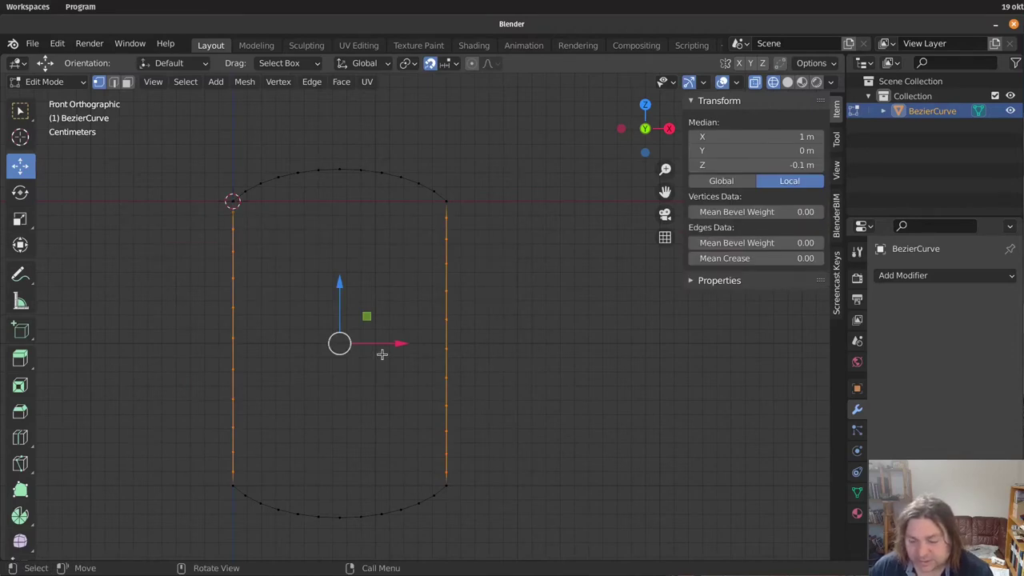
{"action": "key", "text": "s"}
{"action": "key", "text": "z"}
{"action": "key", "text": "0"}
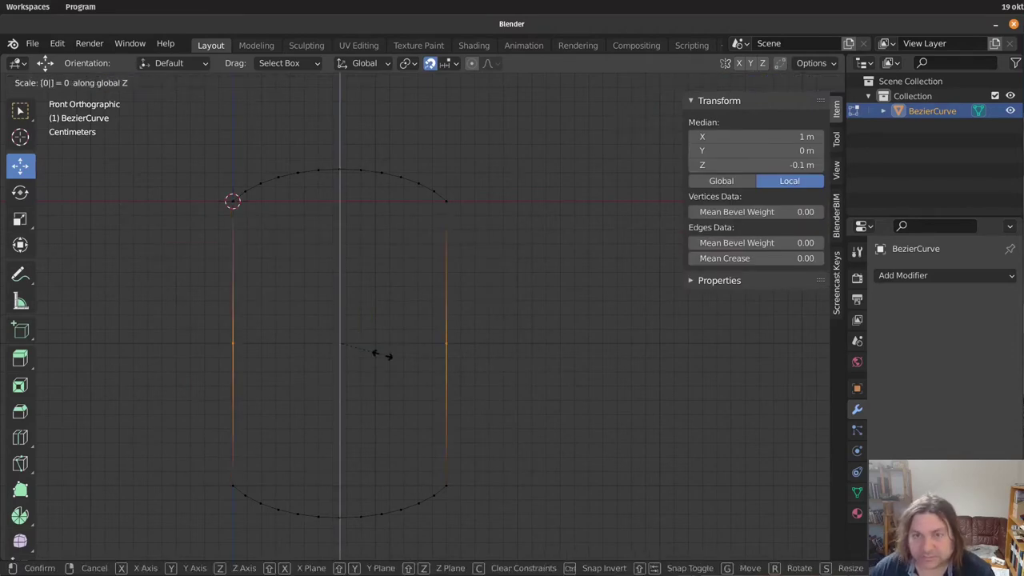
{"action": "key", "text": "Return"}
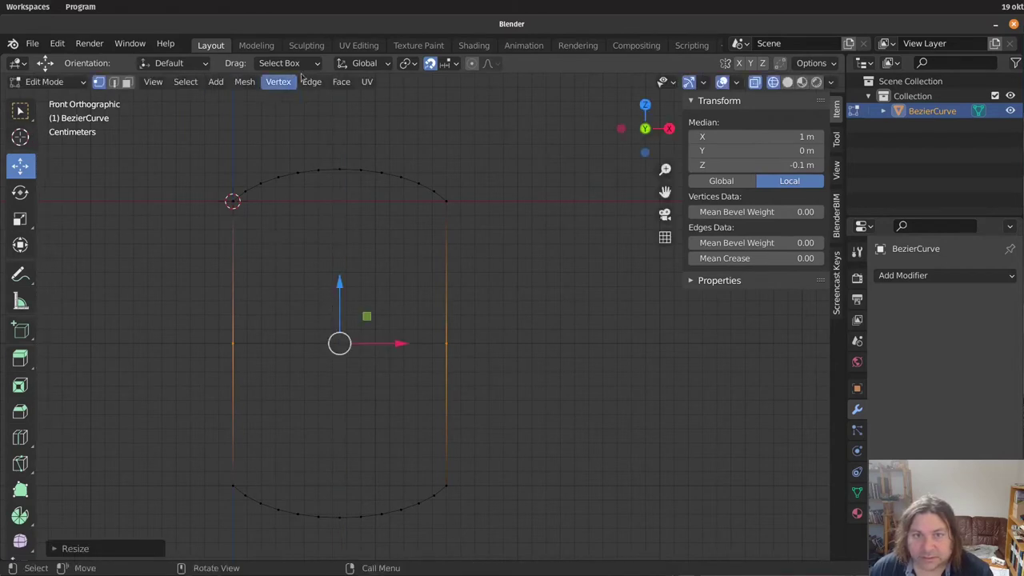
Set snapping to vertices and move the flattened side vertices up along Z onto the profile's top corners
{"action": "left_click", "coordinate": [452, 63]}
{"action": "left_click", "coordinate": [434, 125]}
{"action": "left_click_drag", "start_coordinate": [339, 292], "coordinate": [325, 214]}
Merge the overlapping vertices at the upper-right and upper-left corners using Collapse
{"action": "scroll", "coordinate": [399, 208], "scroll_direction": "up", "scroll_amount": 2}
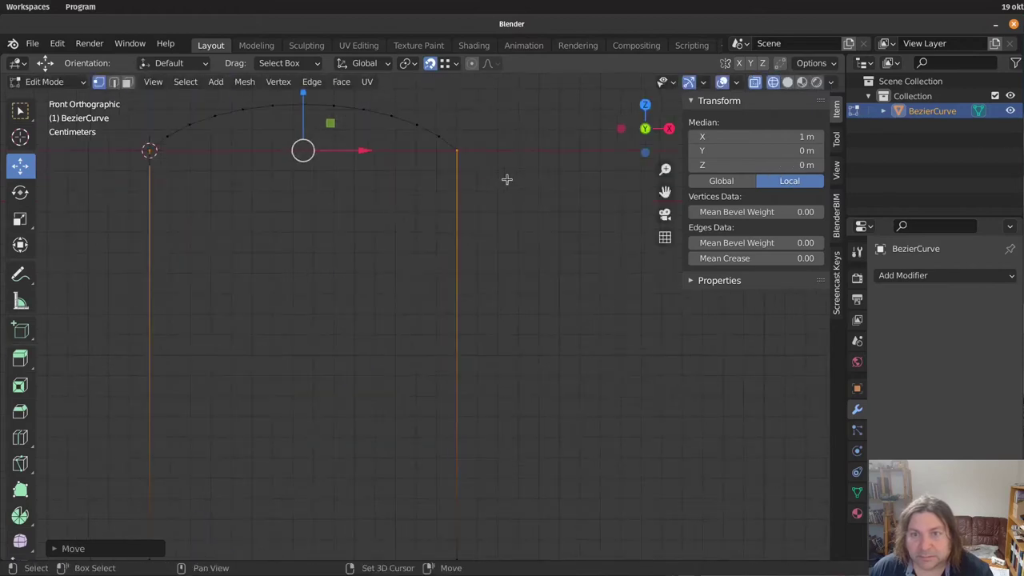
{"action": "left_click_drag", "start_coordinate": [507, 169], "coordinate": [441, 142]}
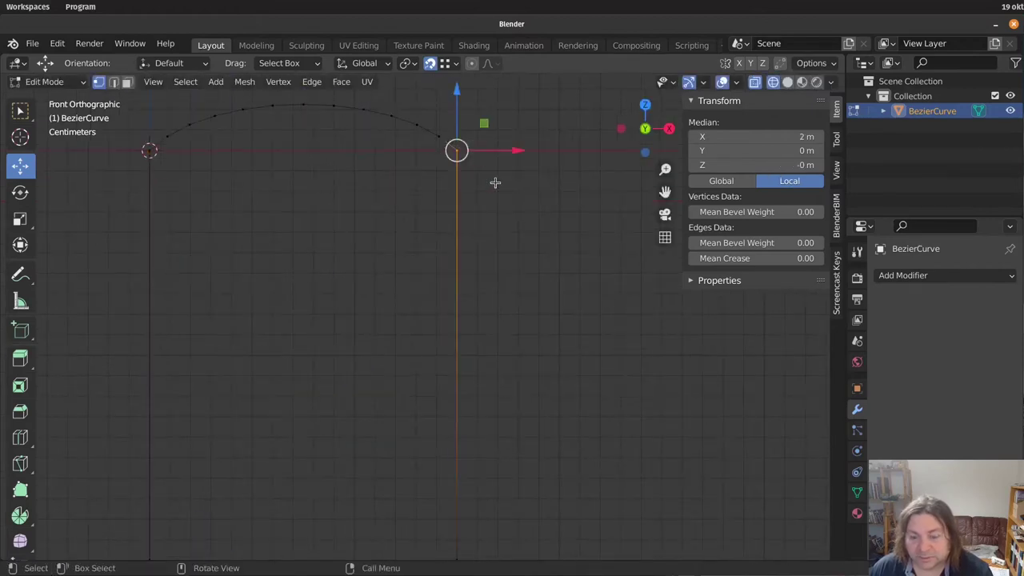
{"action": "key", "text": "m"}
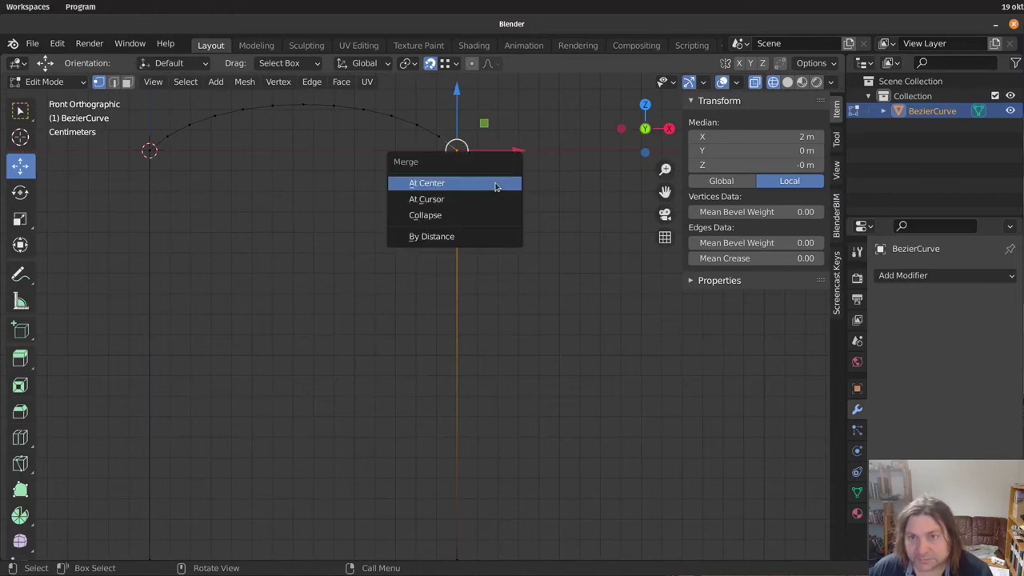
{"action": "left_click", "coordinate": [461, 218]}
{"action": "left_click_drag", "start_coordinate": [197, 191], "coordinate": [120, 148]}
{"action": "key", "text": "m"}
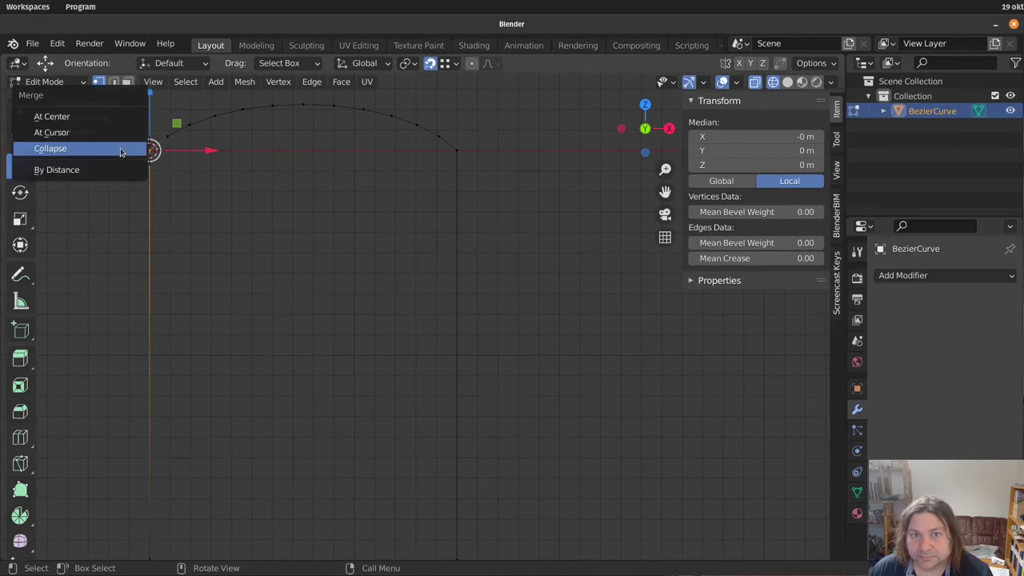
{"action": "left_click", "coordinate": [120, 148]}
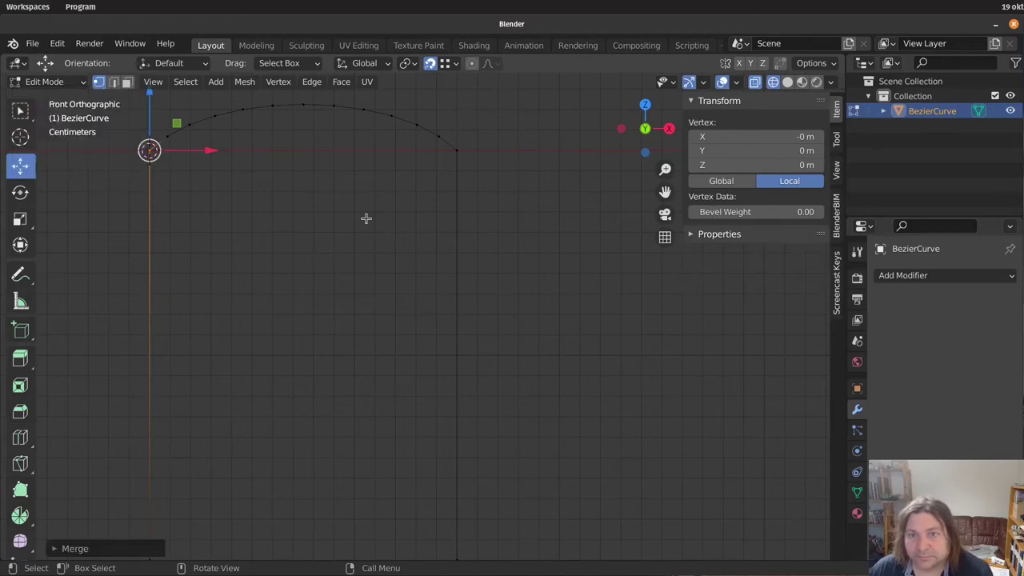
Switch the viewport to Solid shading and fill the closed profile outline with a face
{"action": "key", "text": "Tab"}
{"action": "scroll", "coordinate": [352, 224], "scroll_direction": "down", "scroll_amount": 3}
{"action": "middle_click_drag", "start_coordinate": [370, 309], "coordinate": [392, 330]}
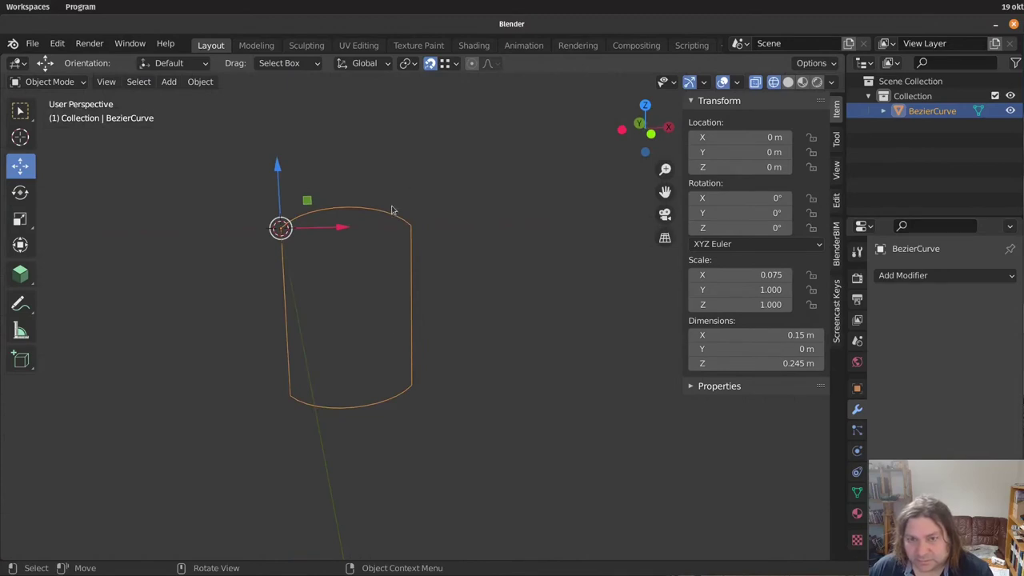
{"action": "key", "text": "z"}
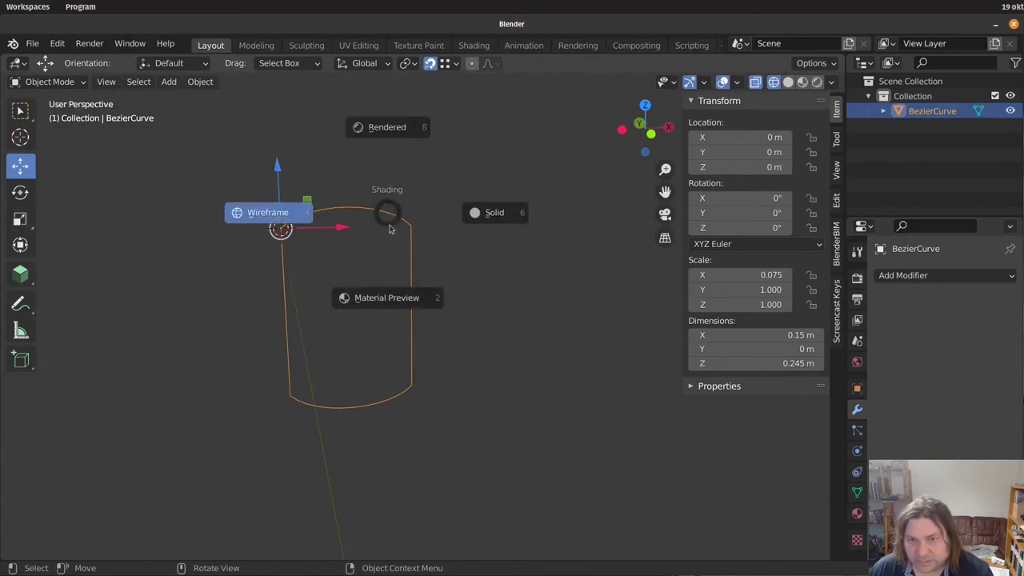
{"action": "left_click", "coordinate": [496, 214]}
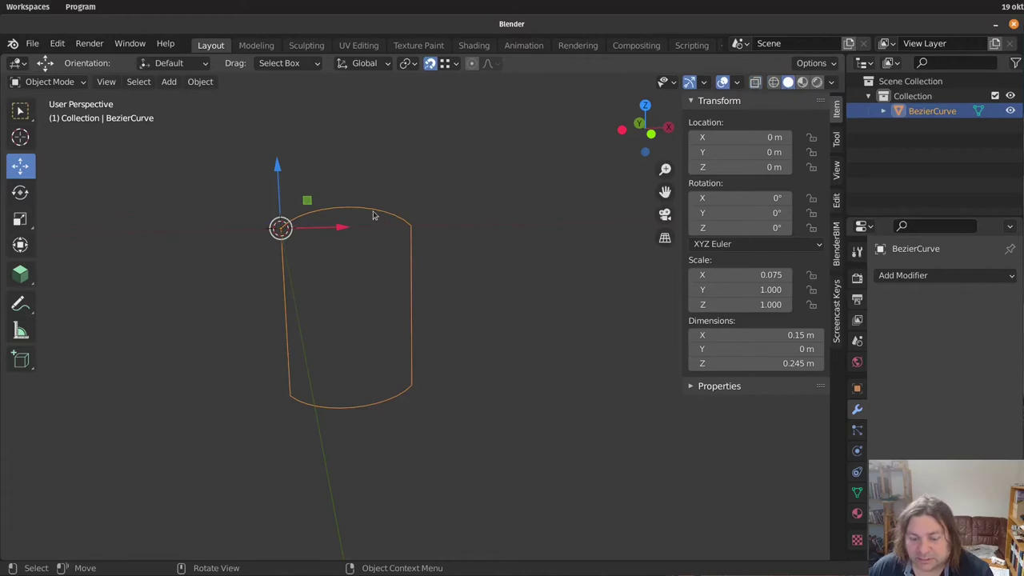
{"action": "key", "text": "Tab"}
{"action": "key", "text": "a"}
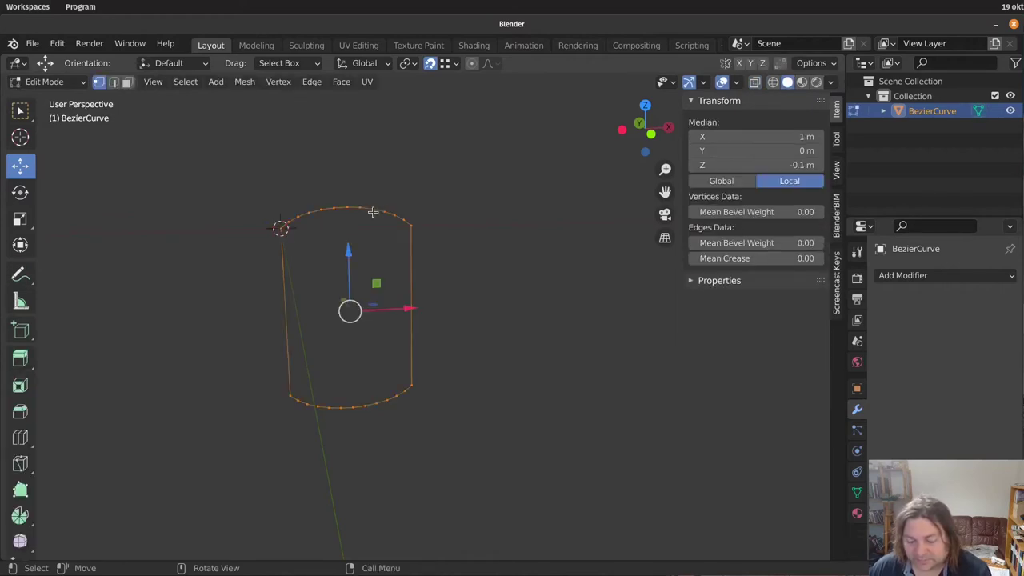
{"action": "key", "text": "f"}
{"action": "key", "text": "Tab"}
{"action": "mouse_move", "coordinate": [414, 273]}
{"action": "middle_mouse_down"}
{"action": "mouse_move", "coordinate": [424, 272]}
{"action": "mouse_move", "coordinate": [416, 269]}
{"action": "middle_mouse_up"}
Extrude the filled profile face about 0.34 m along its normal in the positive Y direction
{"action": "key", "text": "Tab"}
{"action": "left_click", "coordinate": [126, 82]}
{"action": "key", "text": "e"}
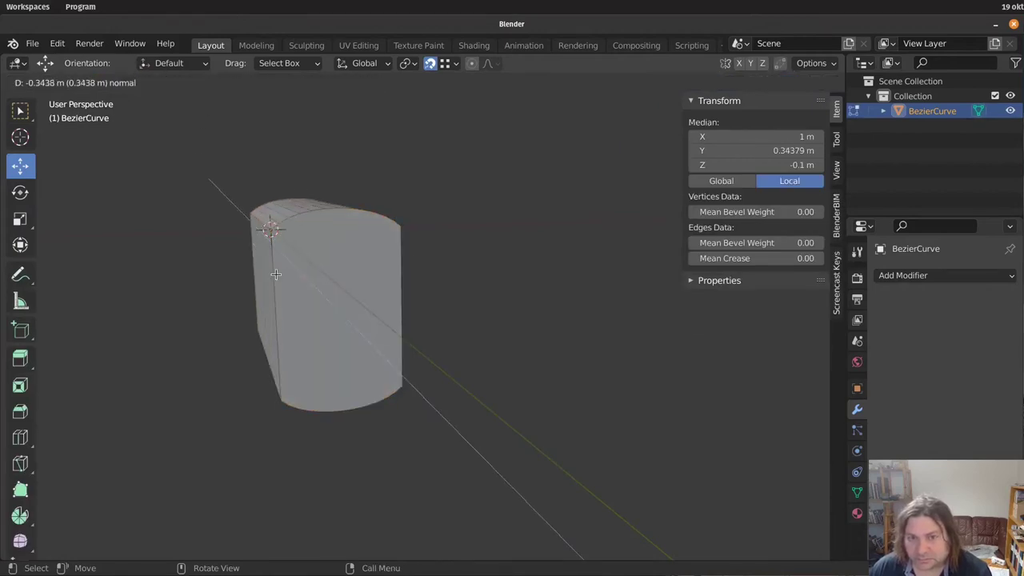
{"action": "left_click", "coordinate": [276, 273]}
Set the extrusion's Z move to -3 m and return to Object Mode
{"action": "key", "text": "KP_3"}
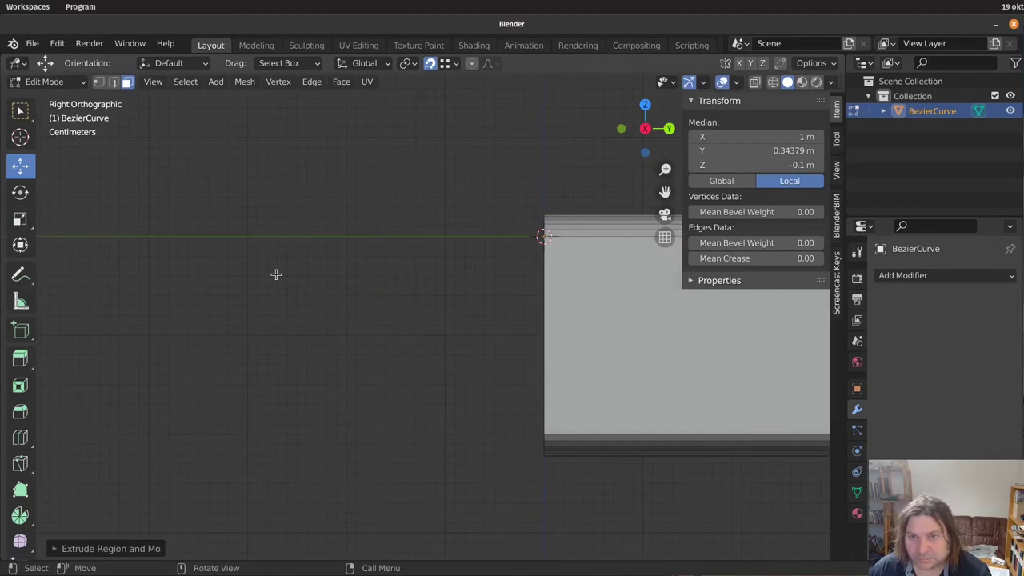
{"action": "left_click", "coordinate": [80, 547]}
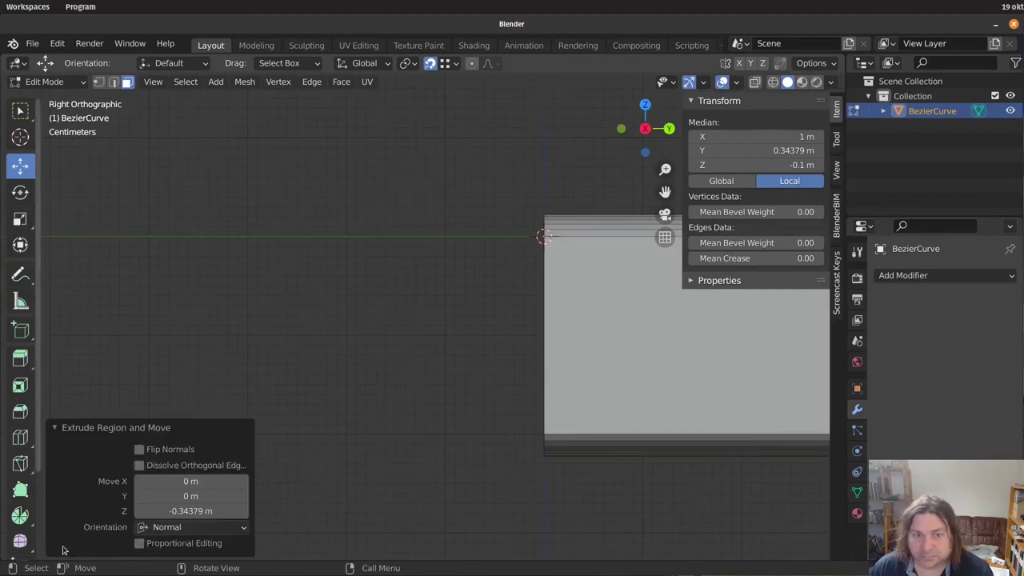
{"action": "left_click", "coordinate": [206, 511]}
{"action": "key", "text": "BackSpace"}
{"action": "type", "text": "0"}
{"action": "key", "text": "Return"}
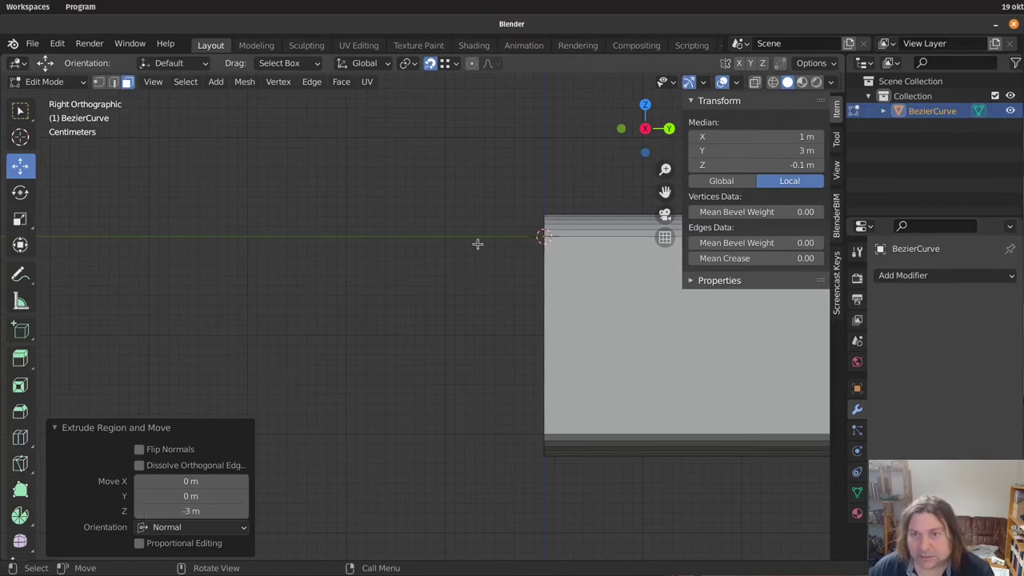
{"action": "key", "text": "Tab"}
{"action": "scroll", "coordinate": [425, 249], "scroll_direction": "down", "scroll_amount": 4}
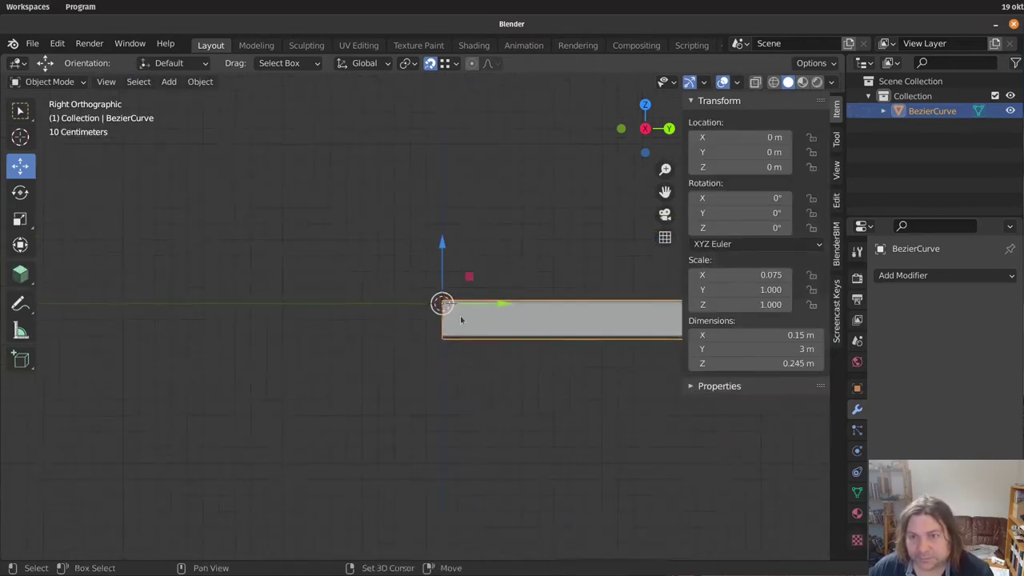
Apply Shade Smooth to the extruded log
{"action": "middle_click_drag", "start_coordinate": [349, 388], "coordinate": [468, 361]}
{"action": "scroll", "coordinate": [416, 390], "scroll_direction": "up", "scroll_amount": 2}
{"action": "key", "text": "Tab"}
{"action": "scroll", "coordinate": [517, 396], "scroll_direction": "up", "scroll_amount": 3}
{"action": "key", "text": "Tab"}
{"action": "right_click", "coordinate": [323, 345]}
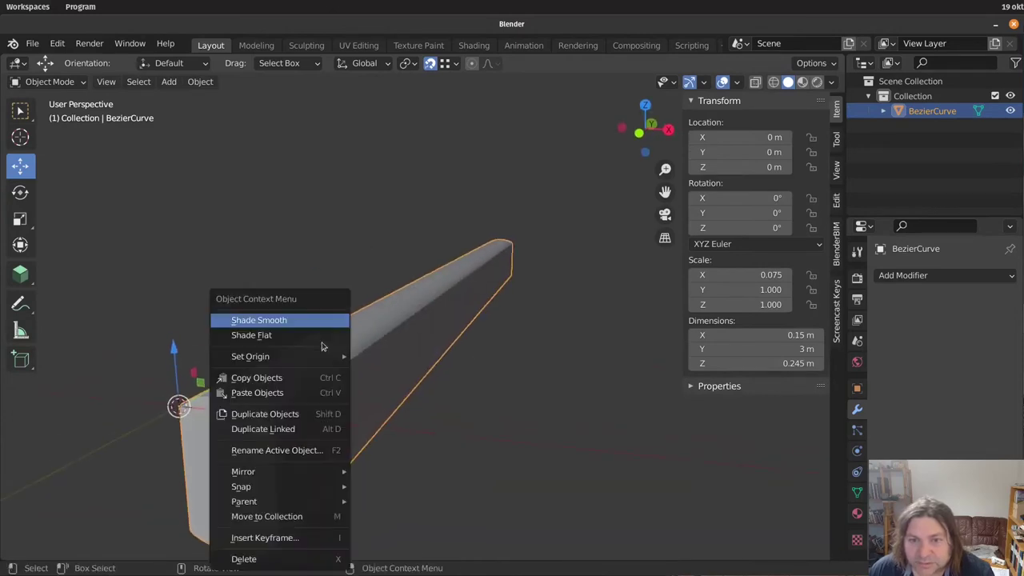
{"action": "left_click", "coordinate": [293, 320]}
{"action": "middle_click_drag", "start_coordinate": [398, 393], "coordinate": [392, 369]}
Enable Auto Smooth at 30° in the log mesh's normals settings
{"action": "left_click", "coordinate": [858, 493]}
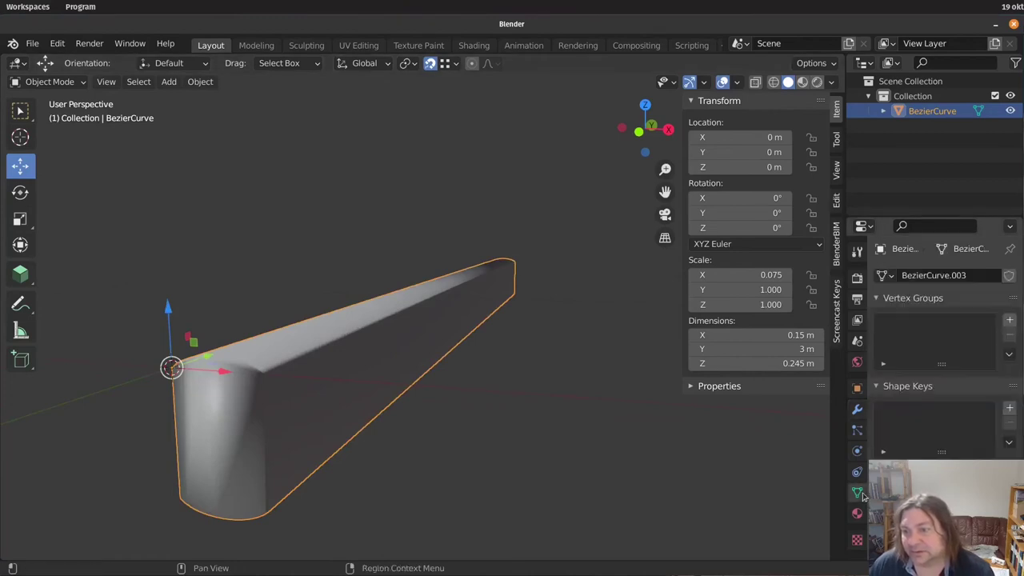
{"action": "scroll", "coordinate": [944, 352], "scroll_direction": "down", "scroll_amount": 1}
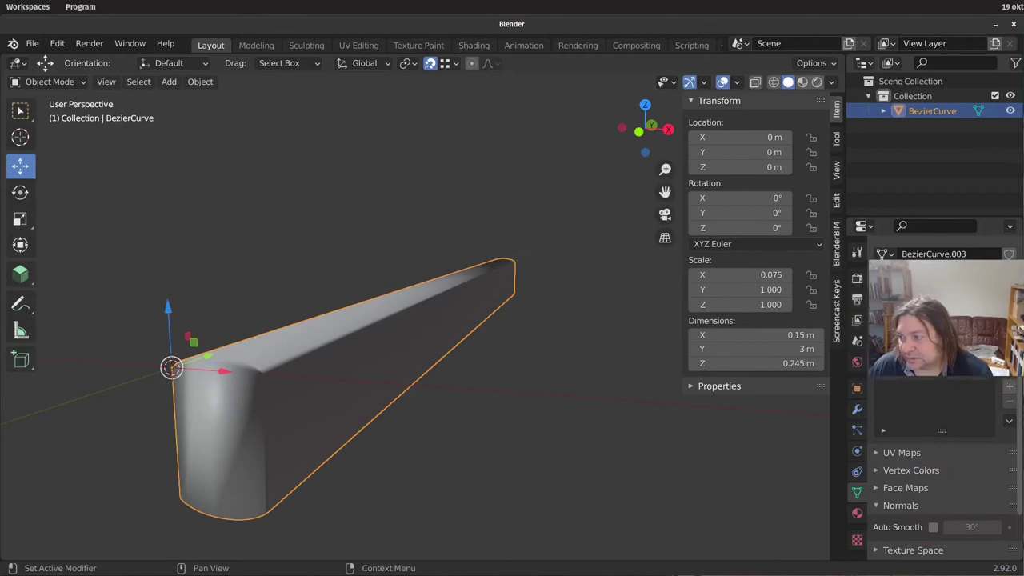
{"action": "left_click", "coordinate": [932, 526]}
{"action": "mouse_move", "coordinate": [338, 435]}
{"action": "middle_mouse_down"}
{"action": "mouse_move", "coordinate": [418, 424]}
{"action": "mouse_move", "coordinate": [381, 432]}
{"action": "mouse_move", "coordinate": [369, 422]}
{"action": "middle_mouse_up"}
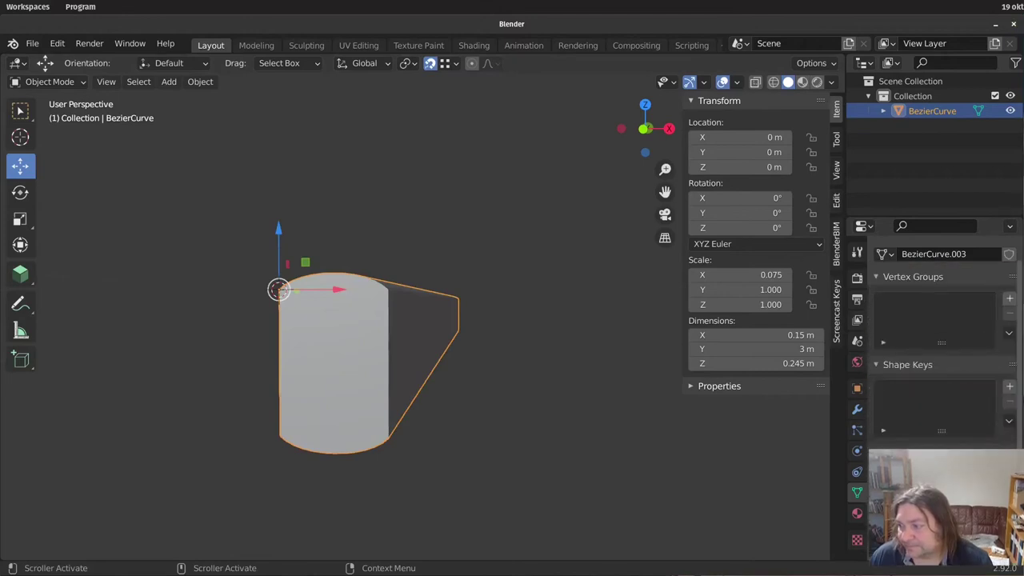
{"action": "middle_click_drag", "start_coordinate": [510, 425], "coordinate": [463, 336]}
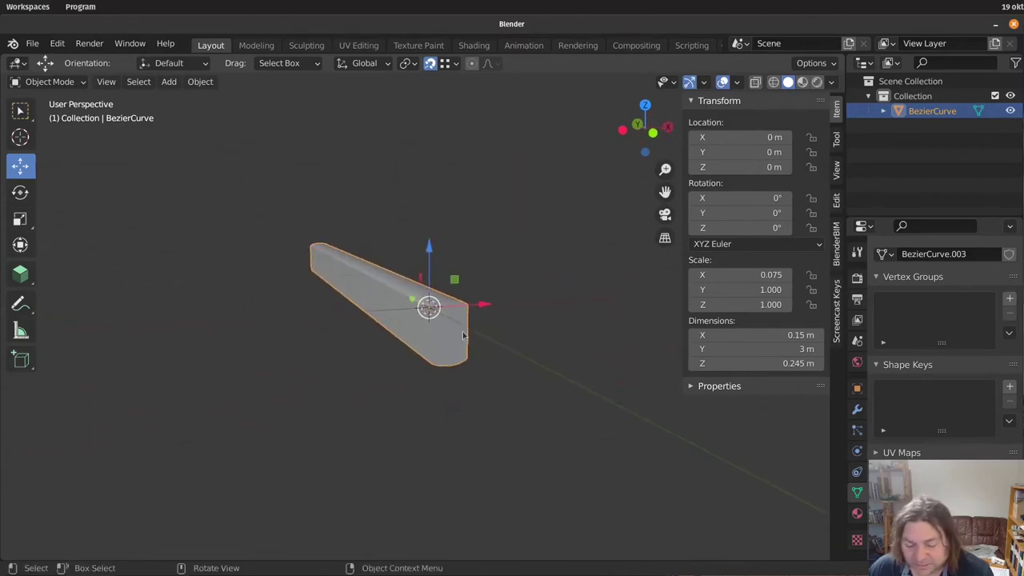
Add a 0.15 m mesh cube at the origin and switch the viewport to Wireframe shading
{"action": "key", "text": "shift+a"}
{"action": "mouse_move", "coordinate": [438, 260]}
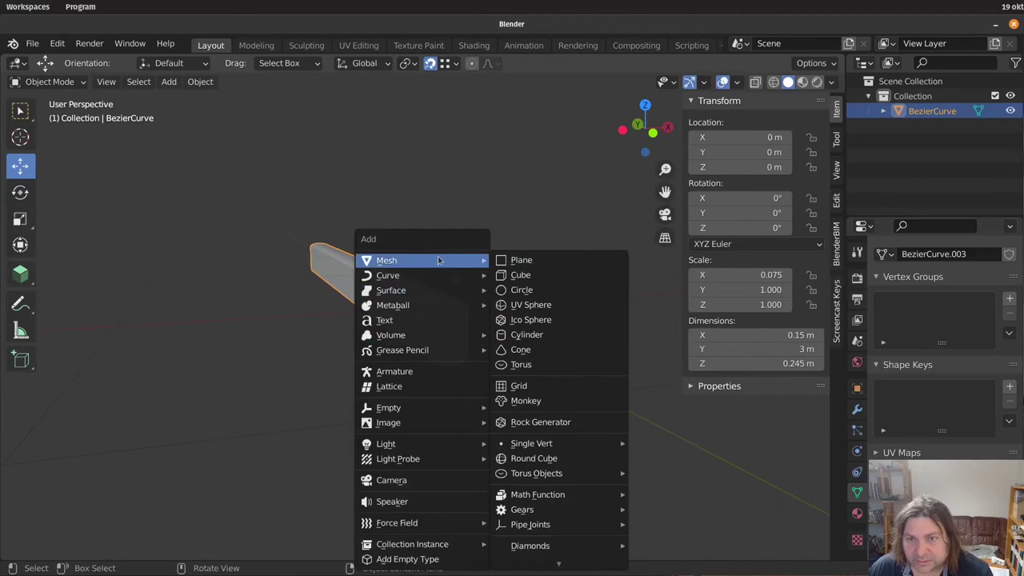
{"action": "left_click", "coordinate": [547, 275]}
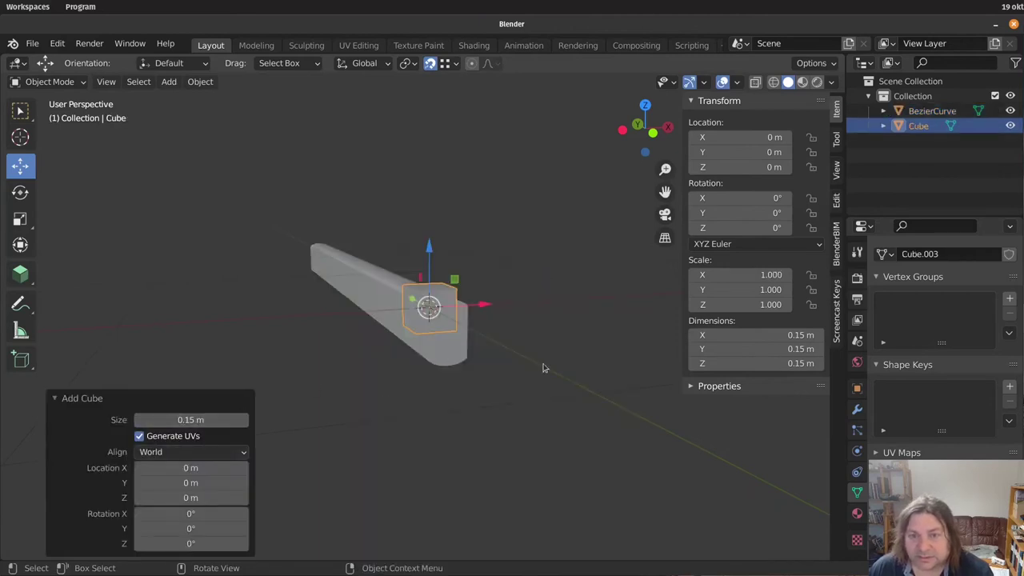
{"action": "left_click", "coordinate": [492, 391]}
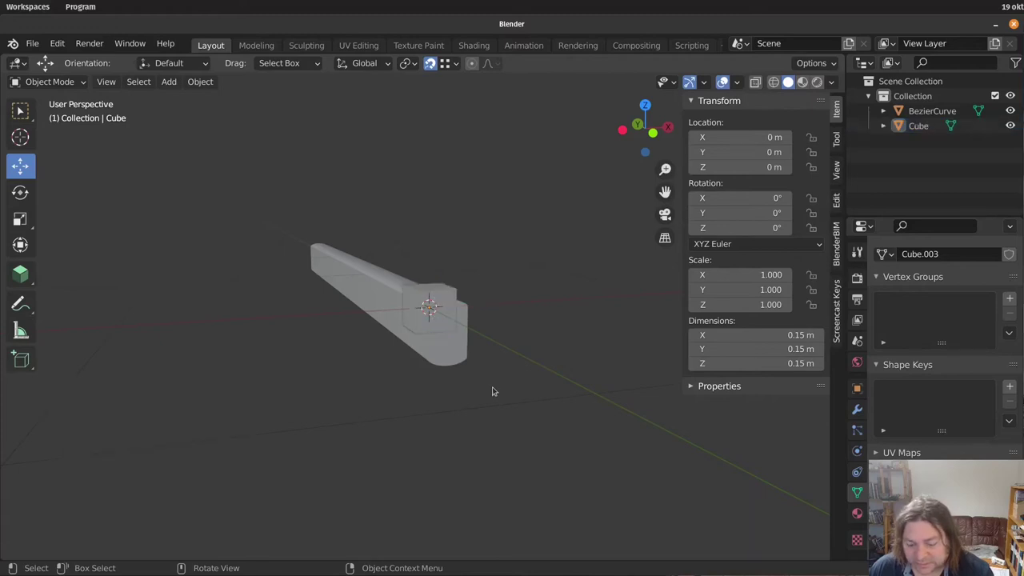
{"action": "key", "text": "z"}
{"action": "left_click", "coordinate": [463, 384]}
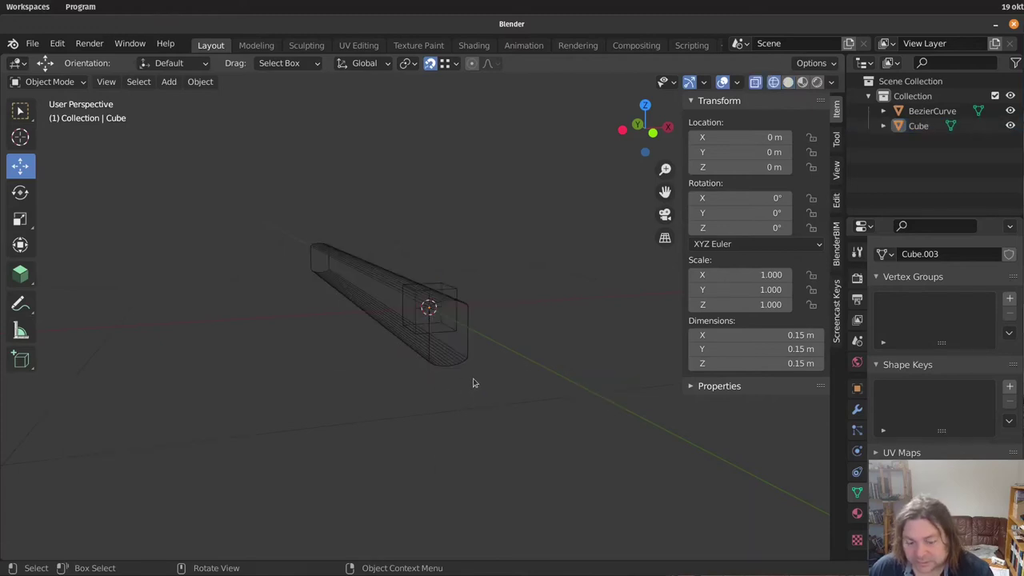
In the front view, move the cube 0.075 m along X to line it up with the log's width
{"action": "key", "text": "KP_1"}
{"action": "scroll", "coordinate": [432, 311], "scroll_direction": "up", "scroll_amount": 4}
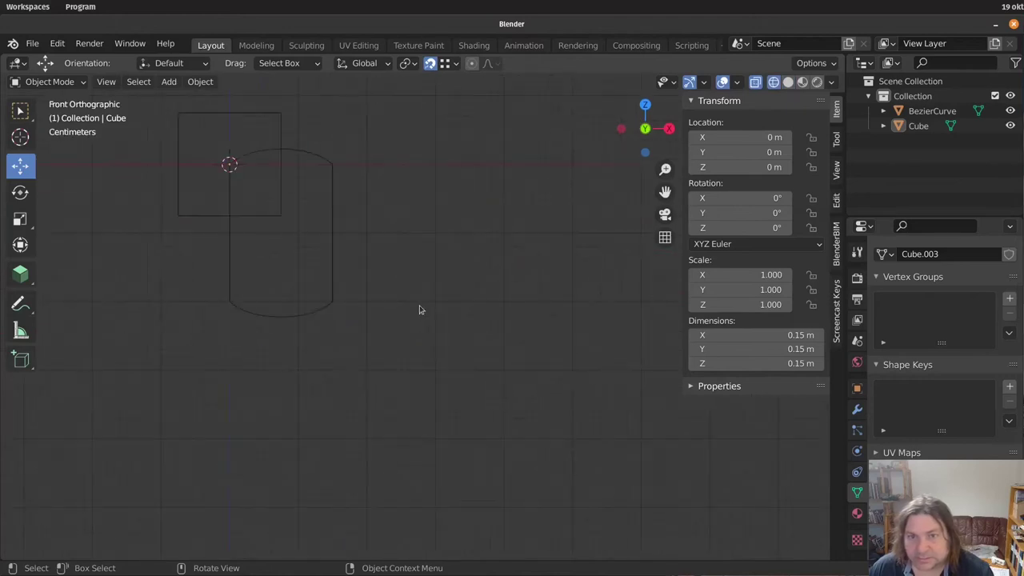
{"action": "left_click", "coordinate": [249, 115]}
{"action": "left_click_drag", "start_coordinate": [289, 169], "coordinate": [282, 149]}
{"action": "middle_click_drag", "start_coordinate": [445, 251], "coordinate": [466, 270], "text": "shift"}
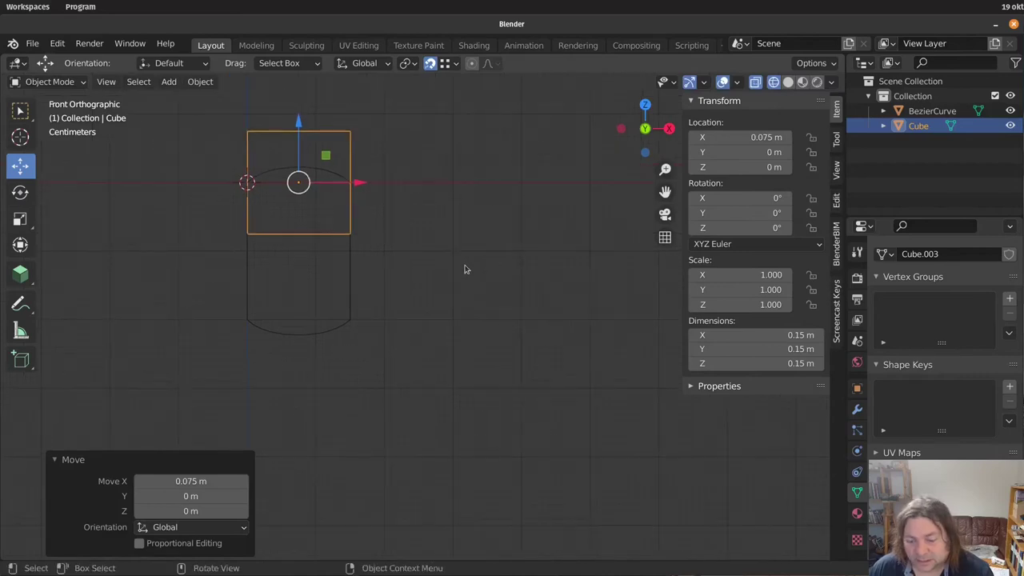
In the top view, move the cube about 0.076 m along Y, onto the near end of the log
{"action": "key", "text": "KP_7"}
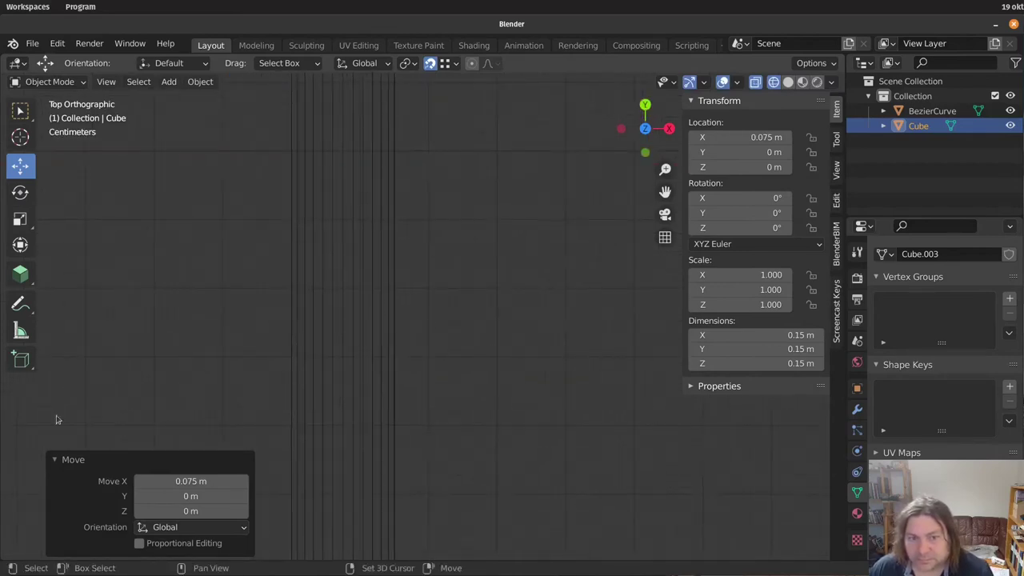
{"action": "left_click", "coordinate": [56, 459]}
{"action": "scroll", "coordinate": [438, 466], "scroll_direction": "down", "scroll_amount": 4}
{"action": "middle_click_drag", "start_coordinate": [438, 466], "coordinate": [491, 327], "text": "shift"}
{"action": "scroll", "coordinate": [478, 366], "scroll_direction": "up", "scroll_amount": 3}
{"action": "key", "text": "g"}
{"action": "key", "text": "y"}
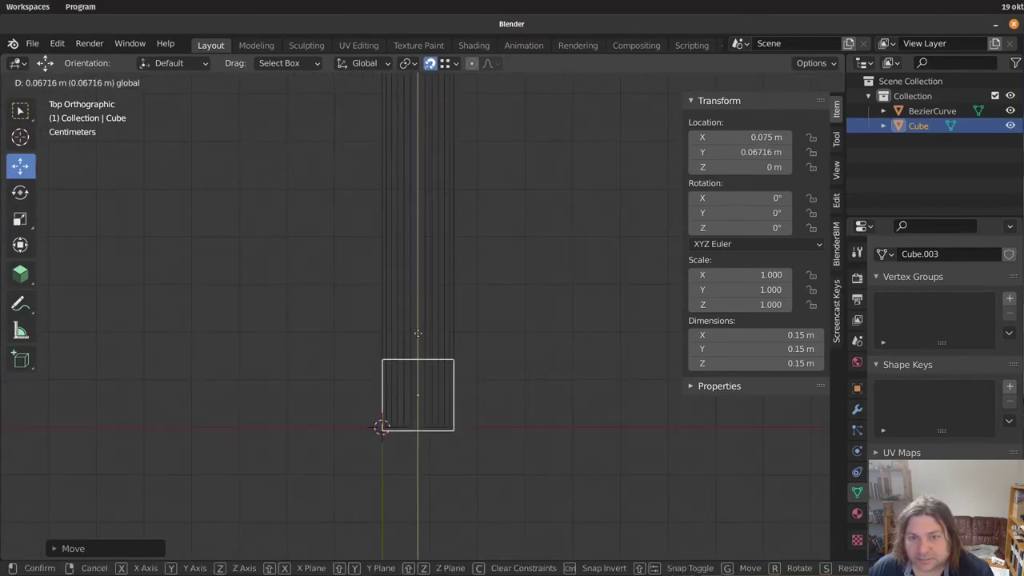
{"action": "left_click", "coordinate": [417, 328]}
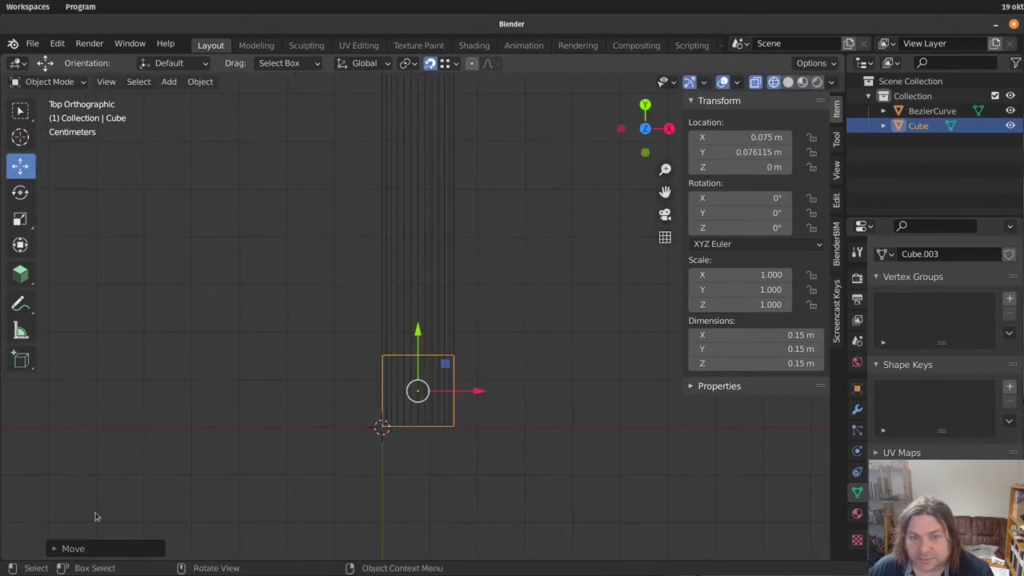
Set the cube's Y move distance to exactly 0.075 m
{"action": "left_click", "coordinate": [54, 550]}
{"action": "left_click", "coordinate": [185, 496]}
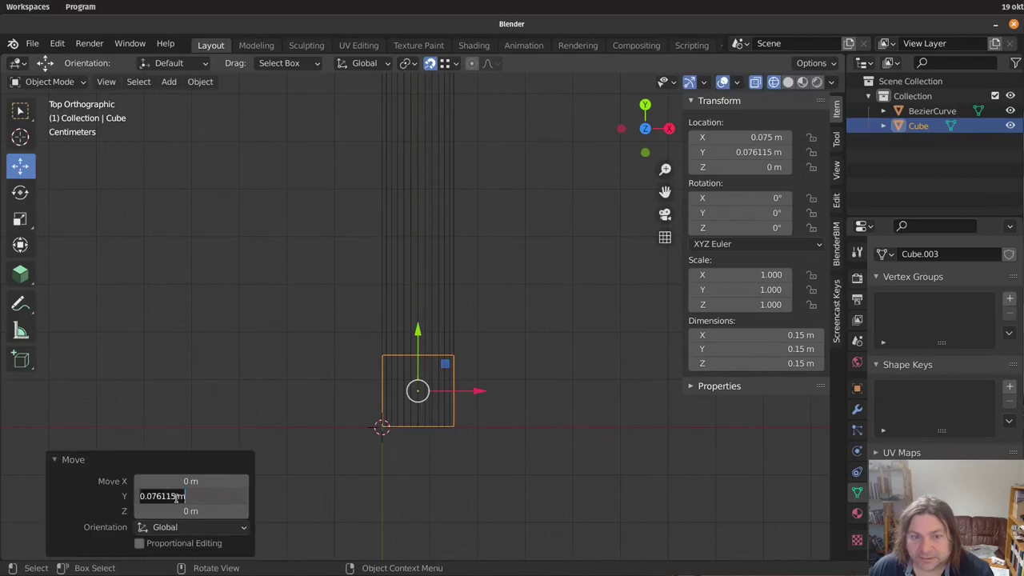
{"action": "left_click", "coordinate": [177, 496]}
{"action": "key", "text": "BackSpace"}
{"action": "key", "text": "BackSpace"}
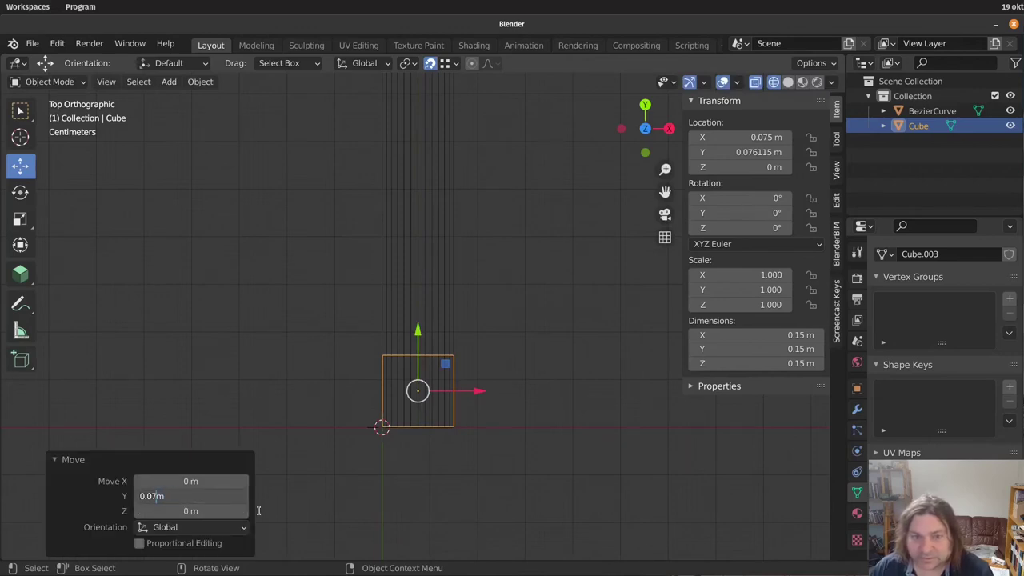
{"action": "type", "text": "5"}
{"action": "key", "text": "Return"}
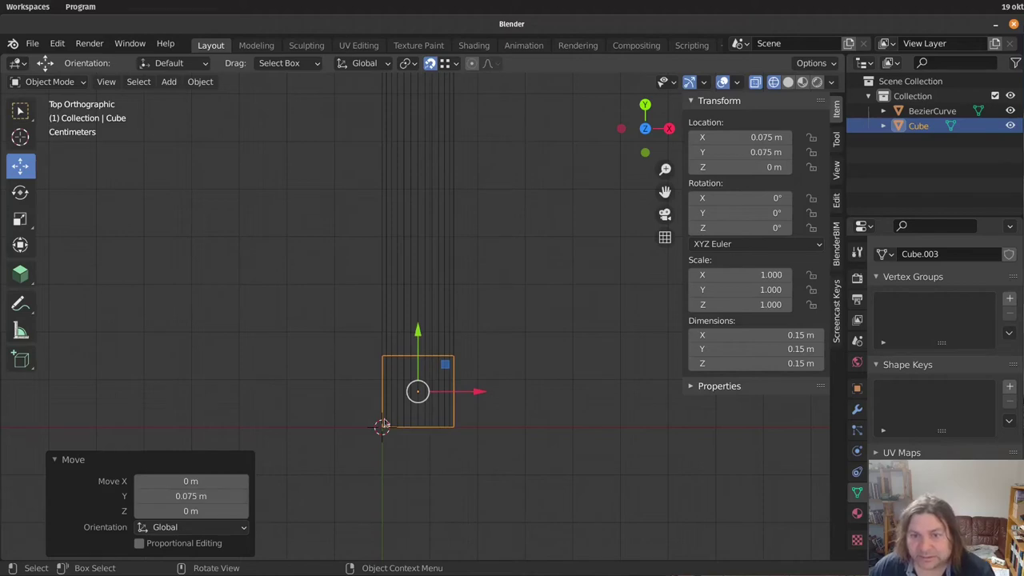
Check the cube against the log from the front and examine the corner joint in the reference photo laxknut-2010-22.jpg
{"action": "left_click", "coordinate": [496, 421]}
{"action": "scroll", "coordinate": [473, 429], "scroll_direction": "up", "scroll_amount": 2}
{"action": "key", "text": "KP_1"}
{"action": "left_click", "coordinate": [411, 138]}
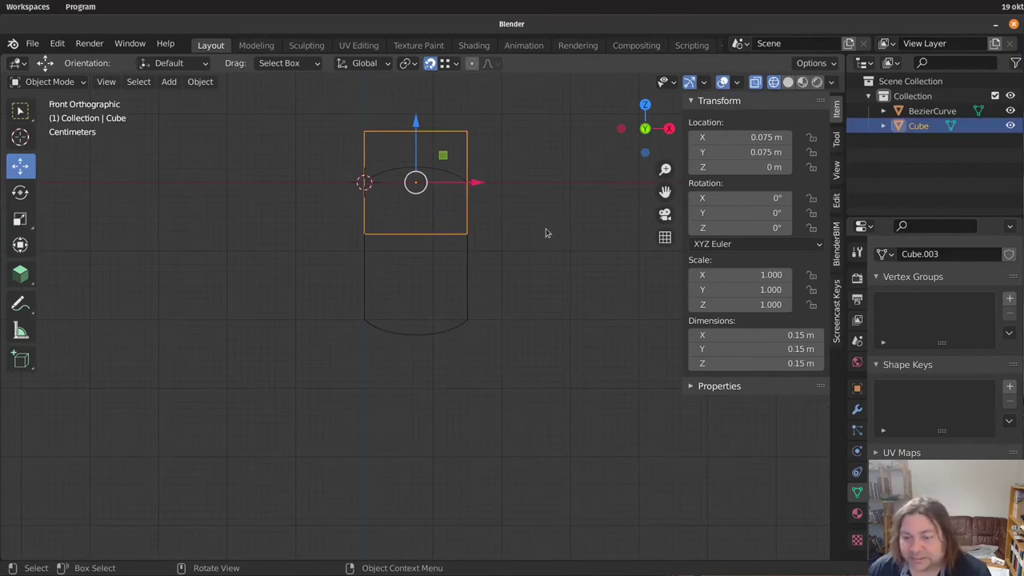
{"action": "middle_click_drag", "start_coordinate": [480, 267], "coordinate": [464, 359], "text": "shift"}
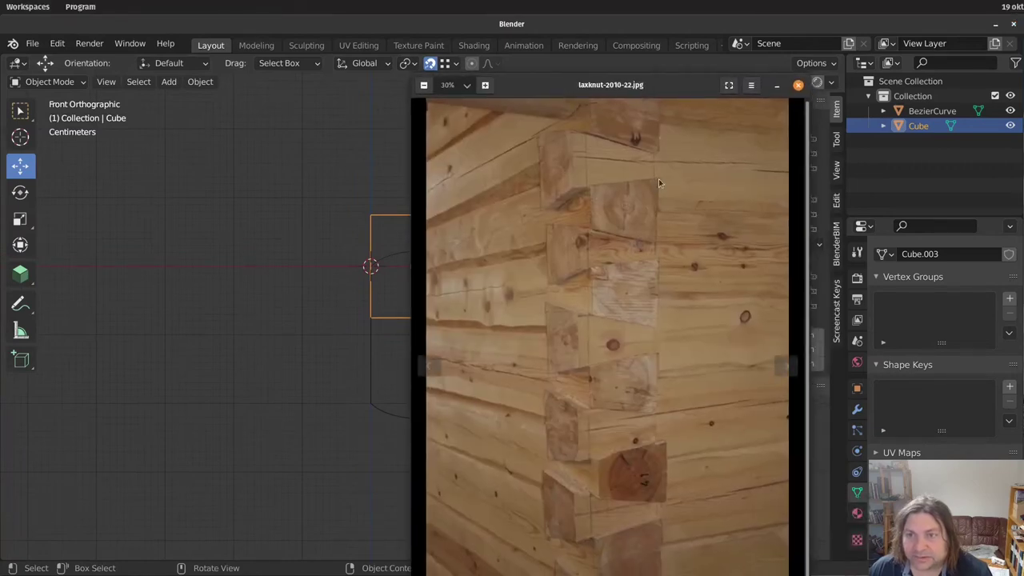
{"action": "left_click", "coordinate": [776, 84]}
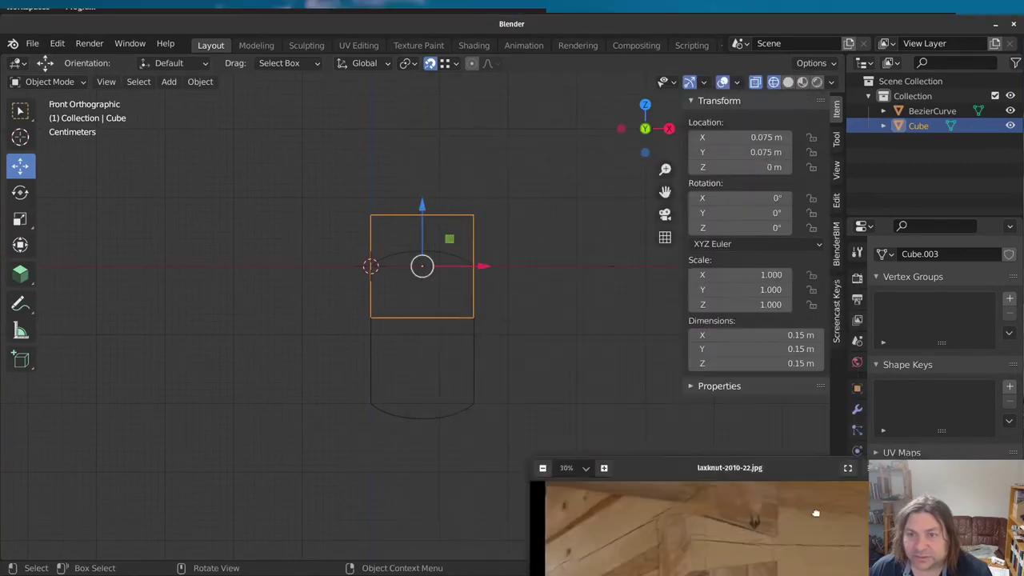
{"action": "scroll", "coordinate": [488, 349], "scroll_direction": "up", "scroll_amount": 4}
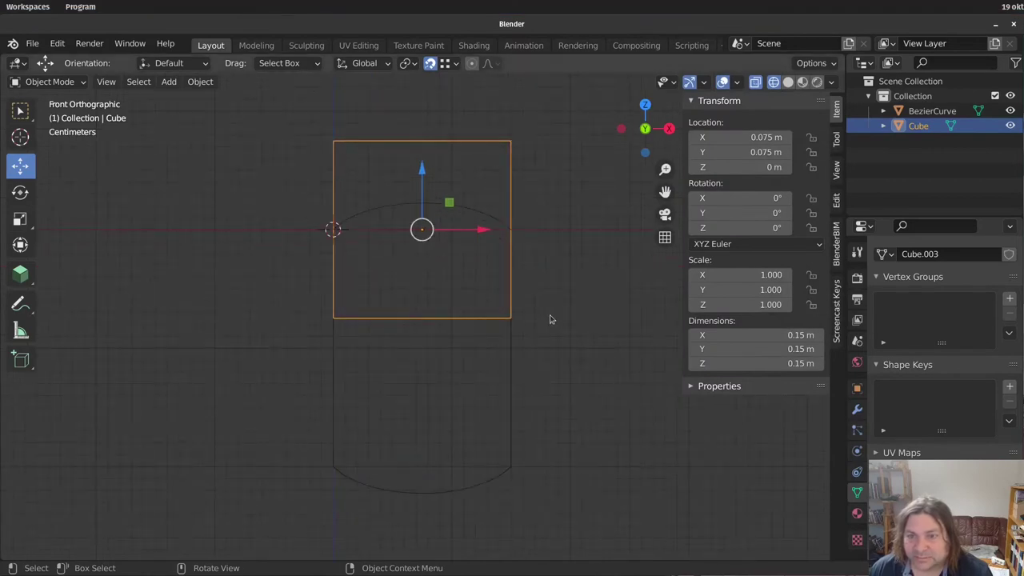
Select the cube's bottom vertices, set snapping to Increment, and move them up 0.035 m along Z
{"action": "left_click", "coordinate": [520, 320]}
{"action": "left_click", "coordinate": [512, 284]}
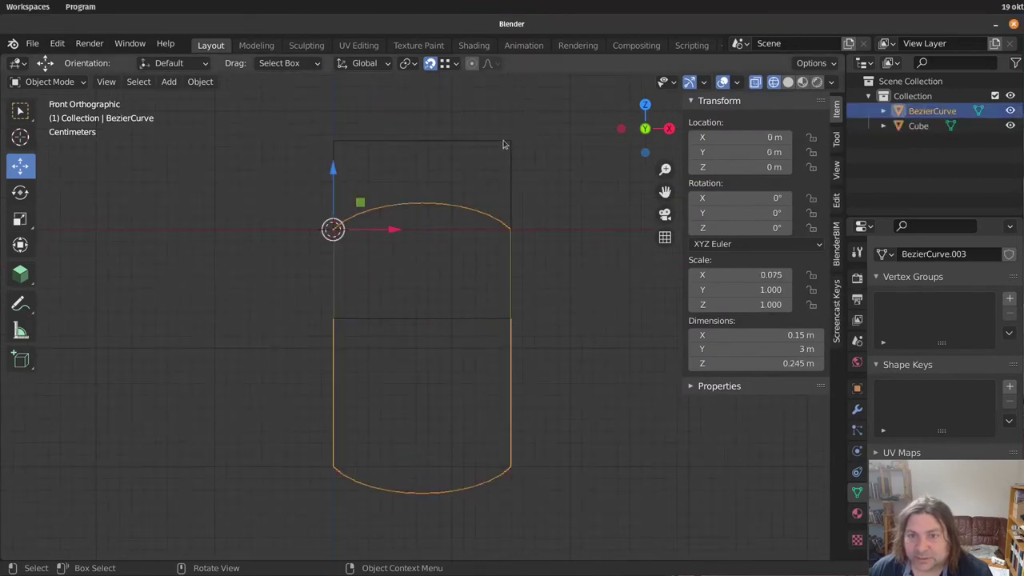
{"action": "left_click", "coordinate": [505, 148]}
{"action": "key", "text": "Tab"}
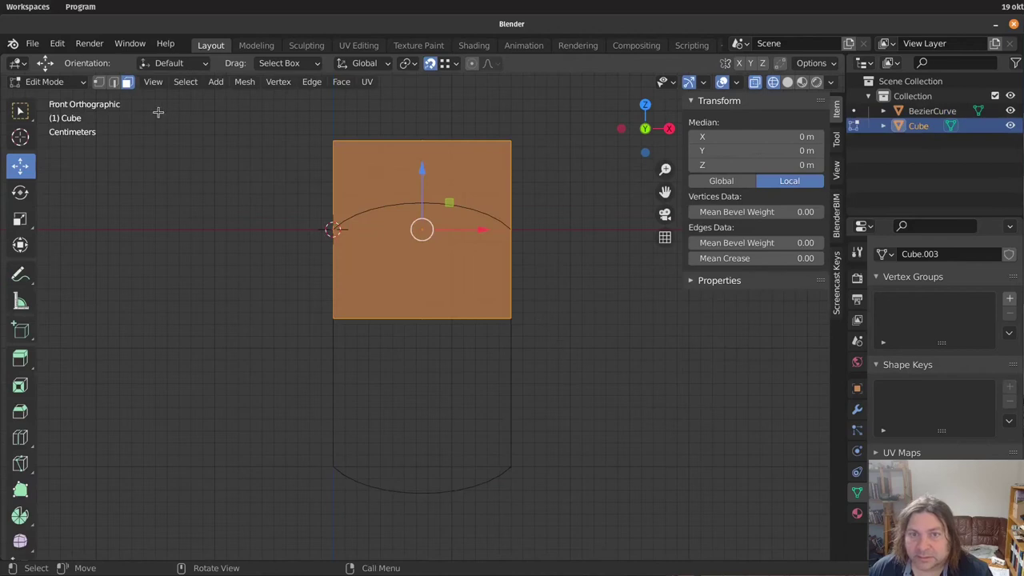
{"action": "left_click", "coordinate": [99, 82]}
{"action": "left_click", "coordinate": [633, 377]}
{"action": "left_click_drag", "start_coordinate": [613, 365], "coordinate": [269, 256]}
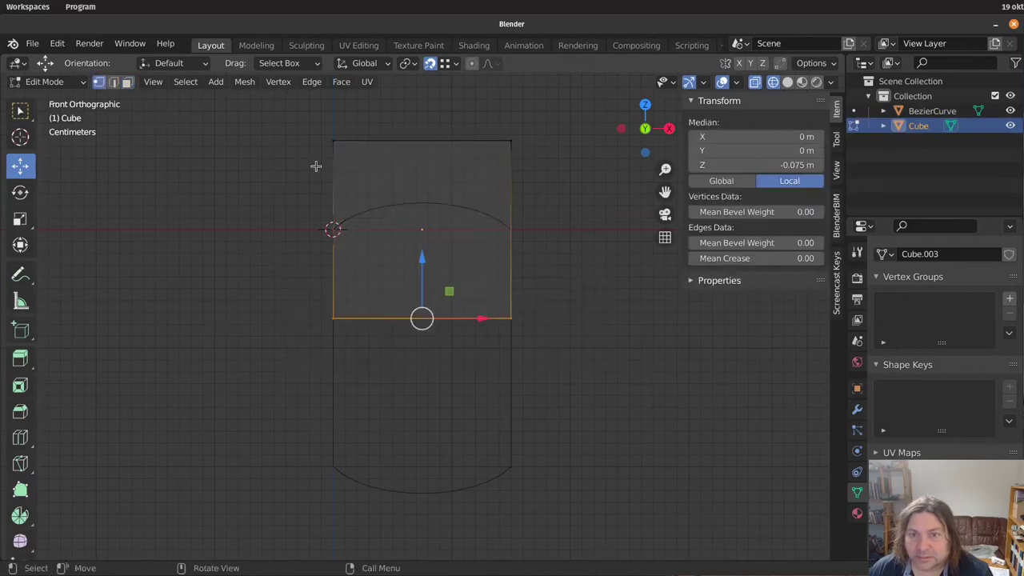
{"action": "left_click", "coordinate": [453, 63]}
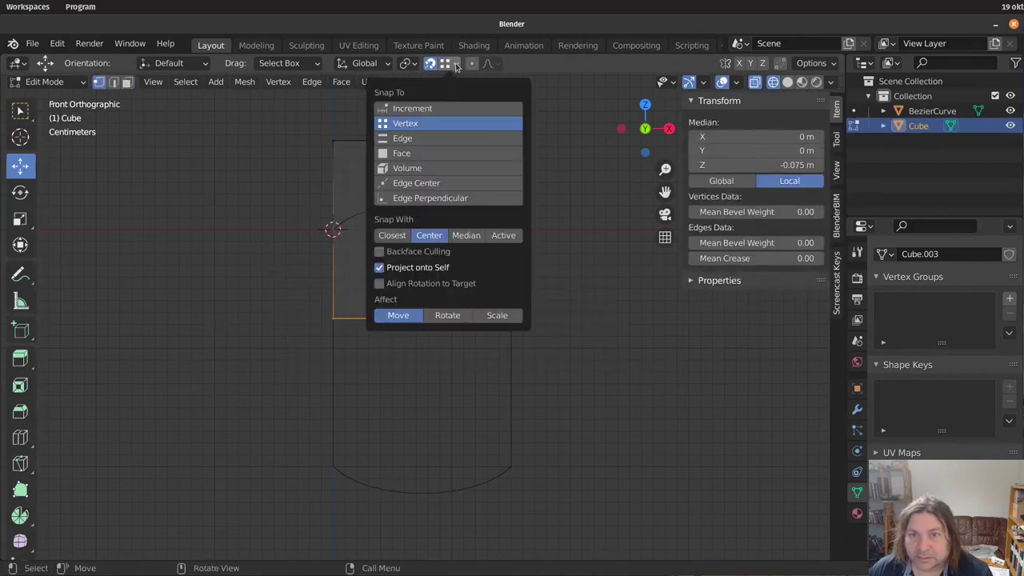
{"action": "left_click", "coordinate": [449, 106]}
{"action": "left_click_drag", "start_coordinate": [430, 253], "coordinate": [436, 220]}
{"action": "scroll", "coordinate": [579, 299], "scroll_direction": "up", "scroll_amount": 1}
{"action": "middle_click_drag", "start_coordinate": [578, 300], "coordinate": [537, 306], "text": "shift"}
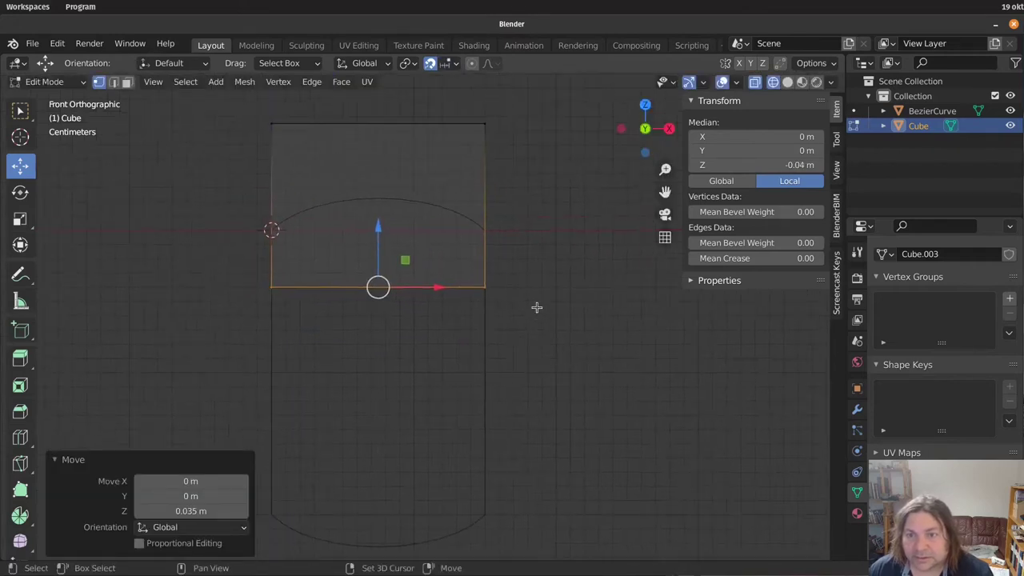
Move the cube's front lower-left vertex 0.01 m down along Z
{"action": "left_click", "coordinate": [272, 286]}
{"action": "middle_click_drag", "start_coordinate": [271, 285], "coordinate": [379, 389]}
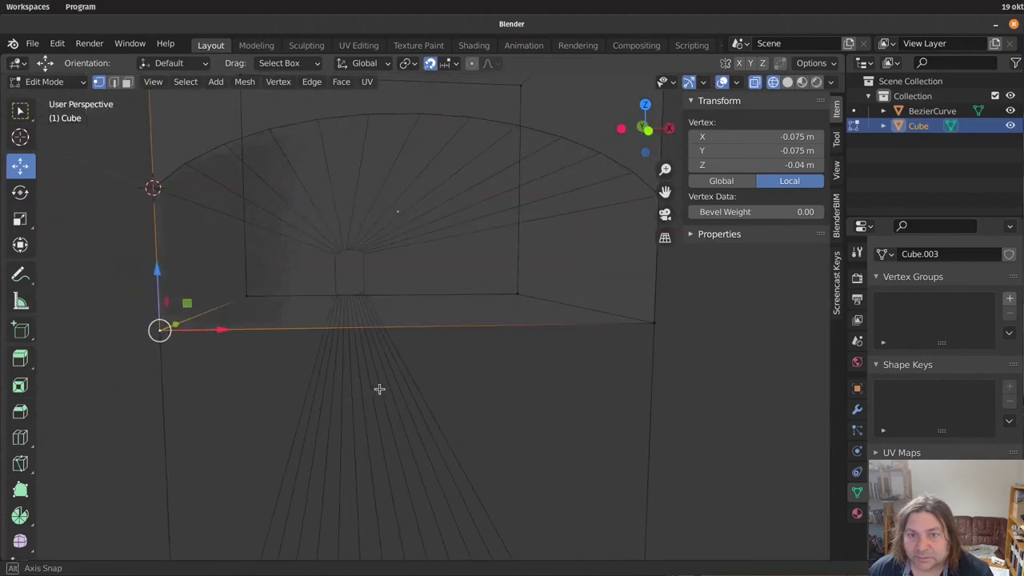
{"action": "key", "text": "KP_1"}
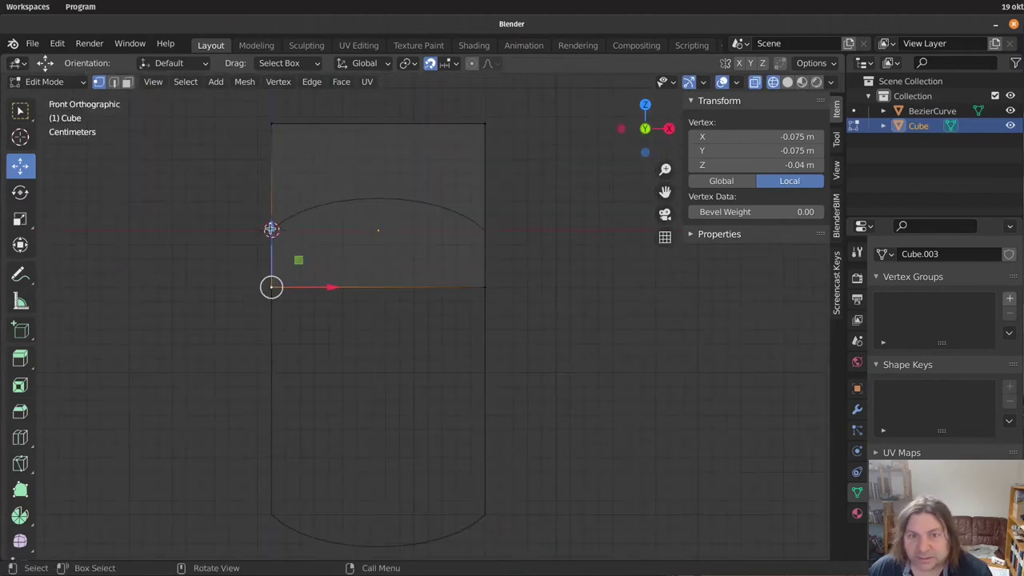
{"action": "key", "text": "g"}
{"action": "key", "text": "z"}
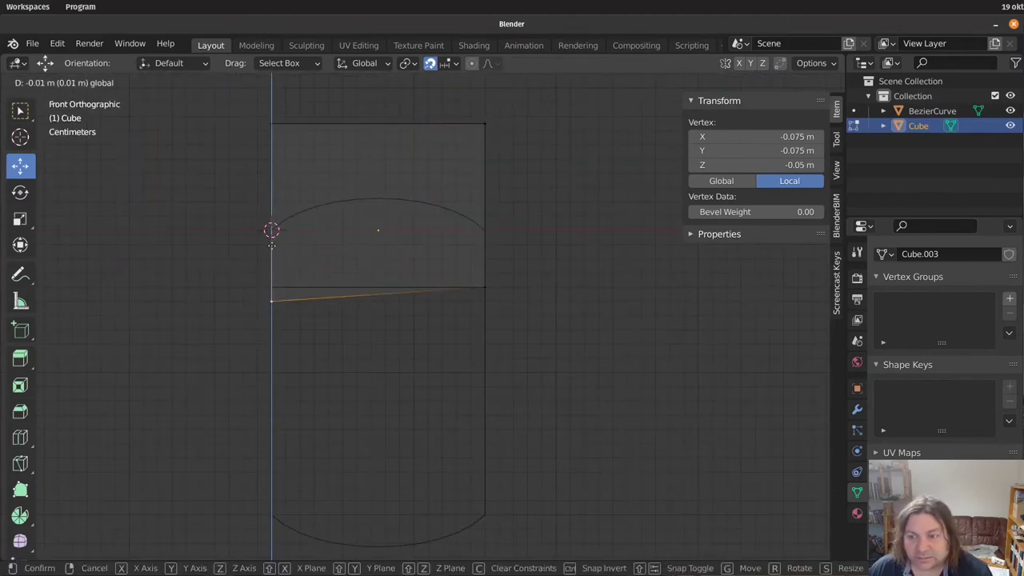
{"action": "left_click", "coordinate": [271, 244]}
{"action": "middle_click_drag", "start_coordinate": [389, 393], "coordinate": [328, 325]}
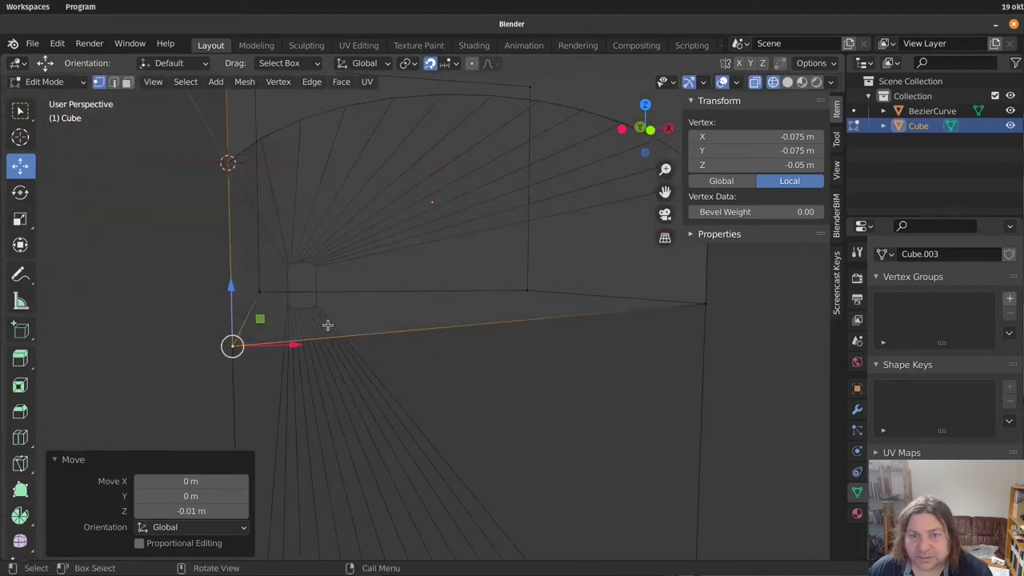
Move the cube's rear lower-left vertex 0.02 m down and its rear lower-right vertex 0.01 m down along Z
{"action": "left_click", "coordinate": [263, 291]}
{"action": "key", "text": "KP_3"}
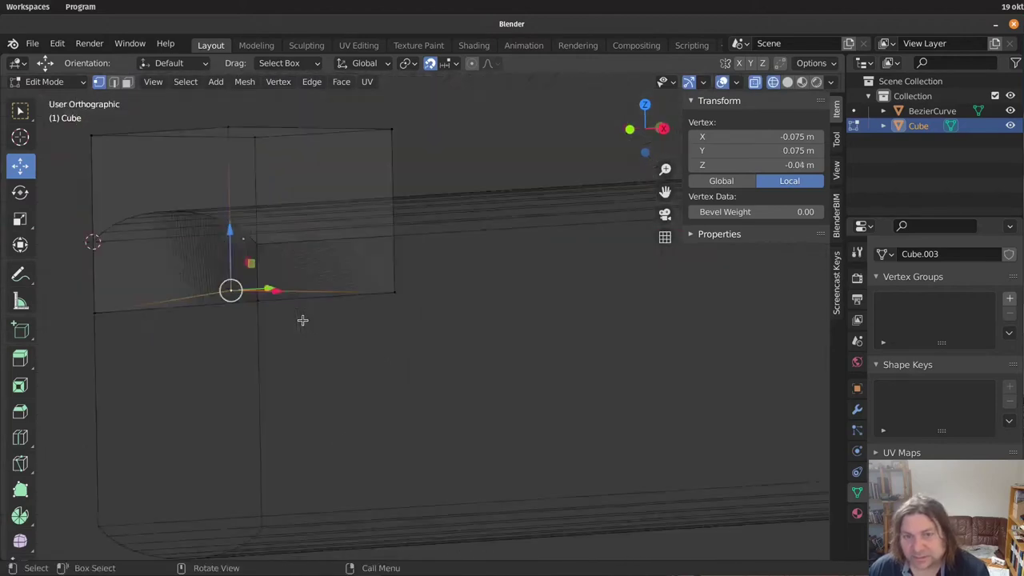
{"action": "left_click_drag", "start_coordinate": [305, 236], "coordinate": [303, 267]}
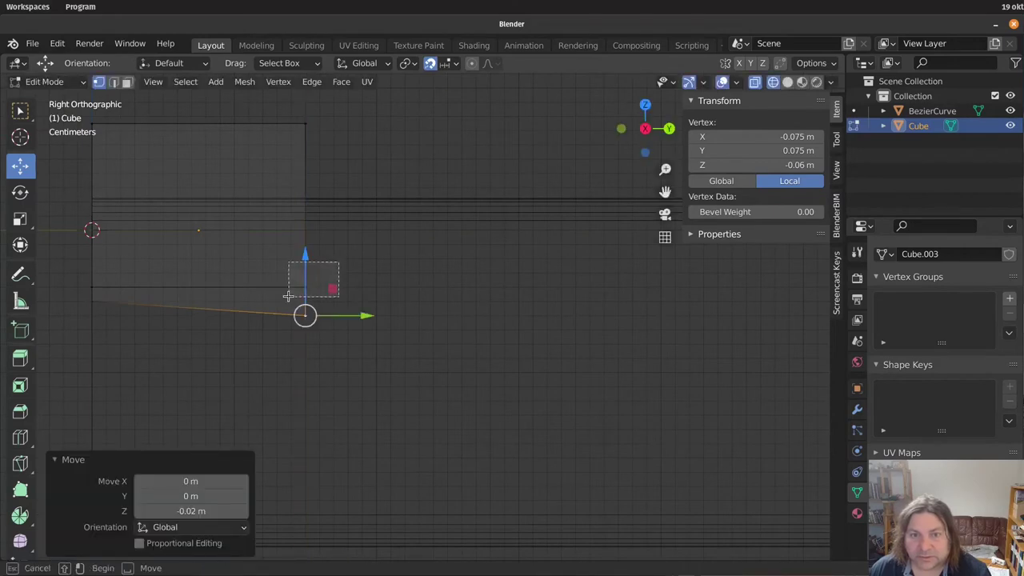
{"action": "left_click", "coordinate": [304, 286]}
{"action": "left_click_drag", "start_coordinate": [308, 229], "coordinate": [306, 245]}
{"action": "middle_click_drag", "start_coordinate": [496, 400], "coordinate": [775, 498]}
{"action": "key", "text": "alt+Tab"}
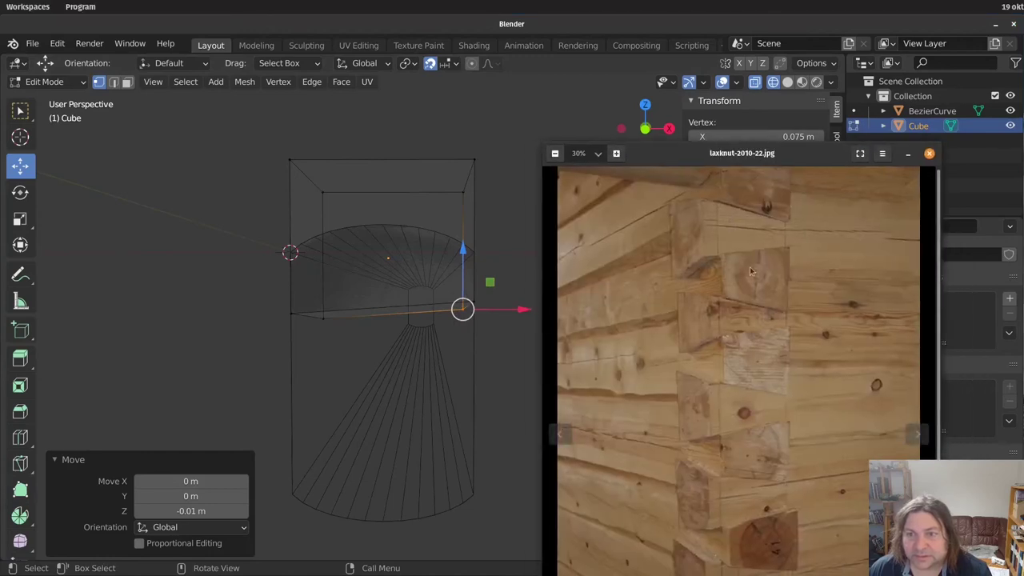
{"action": "key", "text": "alt+Tab"}
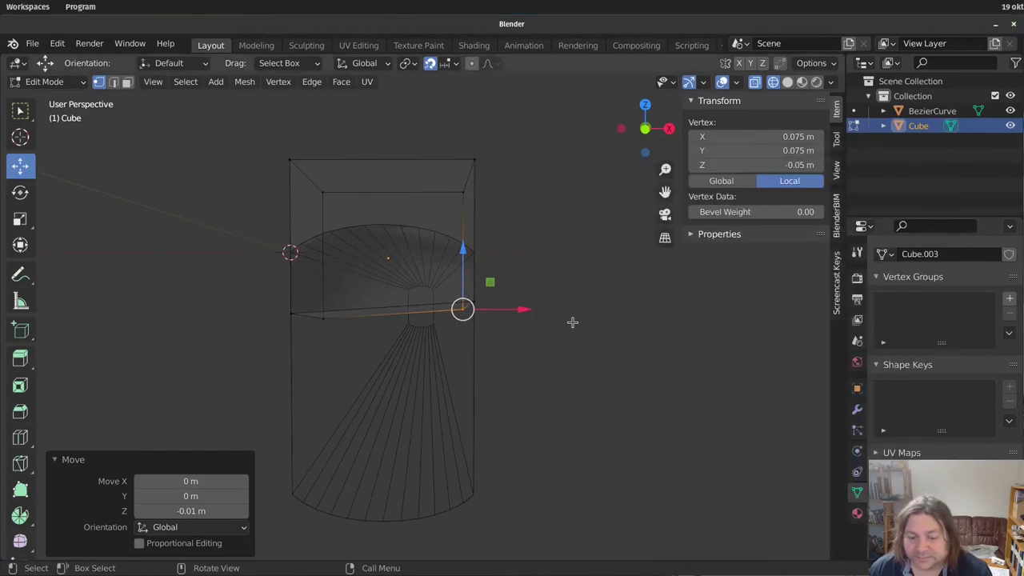
Subtract the cube from the log with a non-destructive Boolean difference and display the notched log in solid shading
{"action": "key", "text": "Tab"}
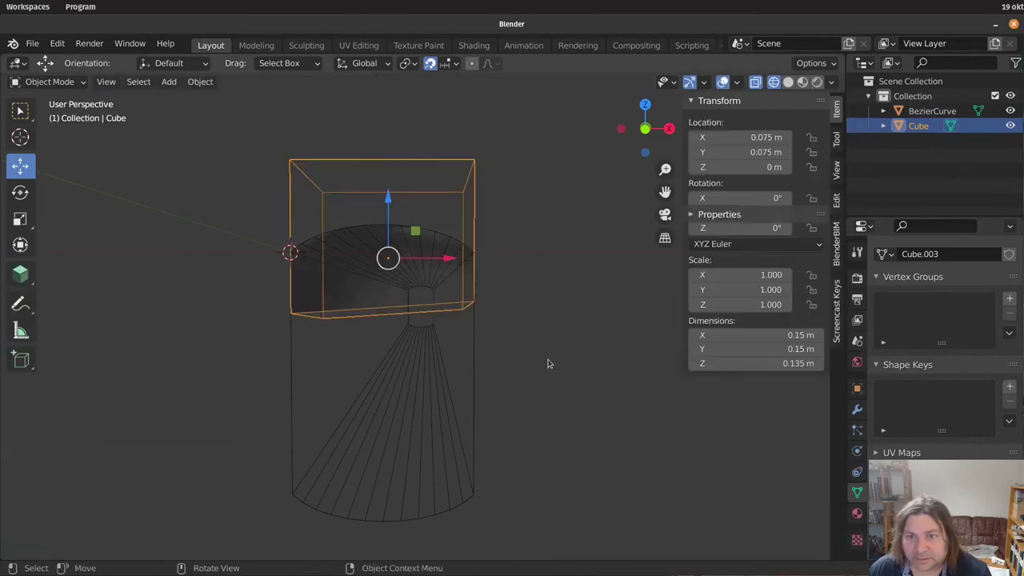
{"action": "middle_click_drag", "start_coordinate": [526, 359], "coordinate": [552, 365], "text": "shift"}
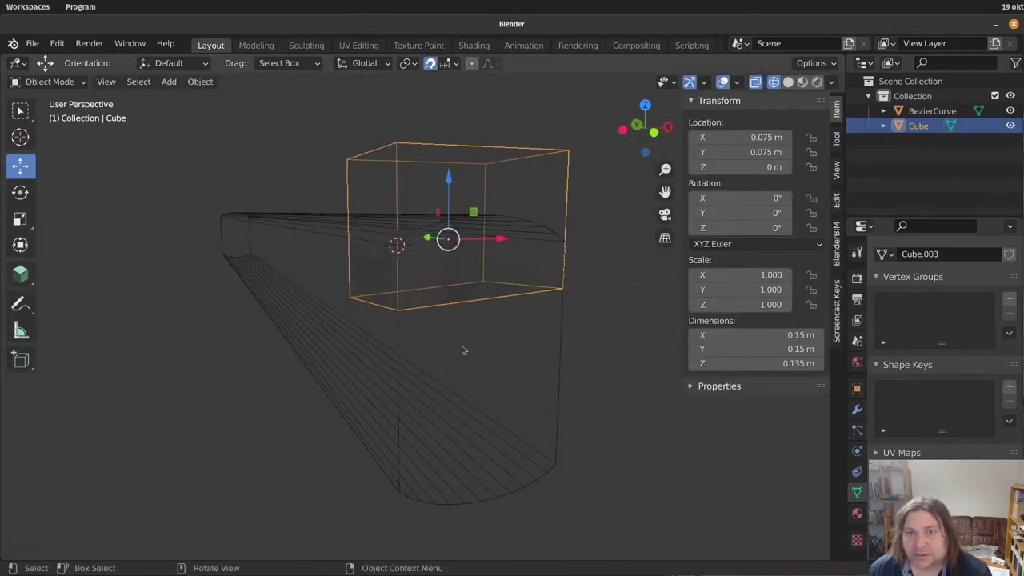
{"action": "left_click", "coordinate": [308, 225], "text": "shift"}
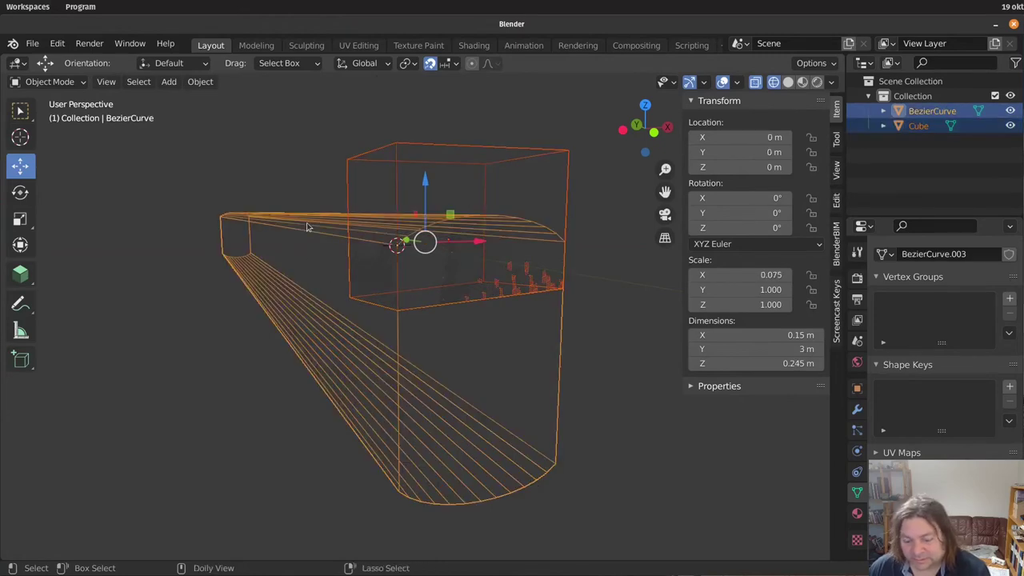
{"action": "key", "text": "ctrl+shift+b"}
{"action": "left_click", "coordinate": [278, 304]}
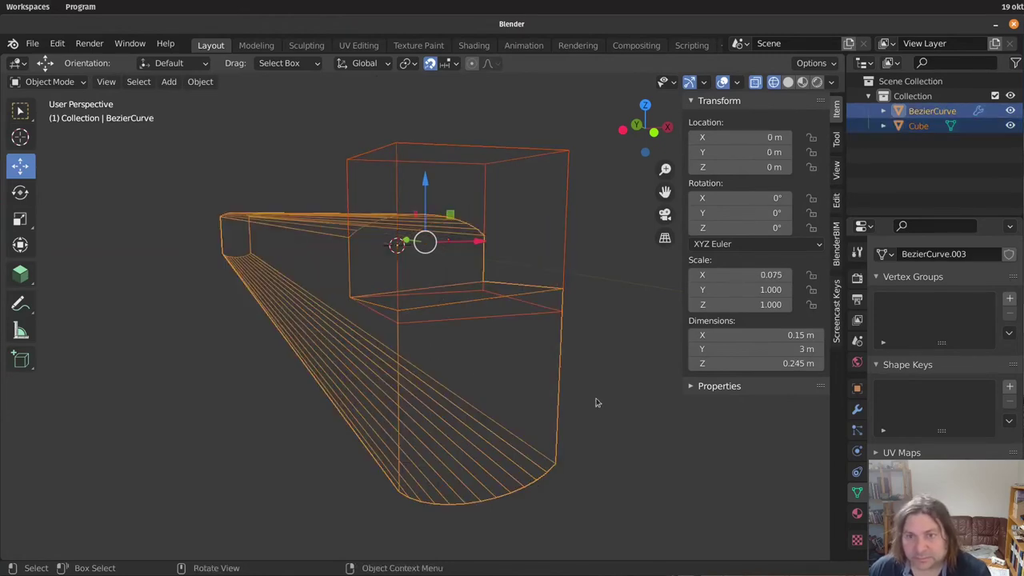
{"action": "key", "text": "z"}
{"action": "left_click", "coordinate": [678, 398]}
{"action": "mouse_move", "coordinate": [605, 397]}
{"action": "middle_mouse_down"}
{"action": "mouse_move", "coordinate": [537, 405]}
{"action": "mouse_move", "coordinate": [587, 398]}
{"action": "middle_mouse_up"}
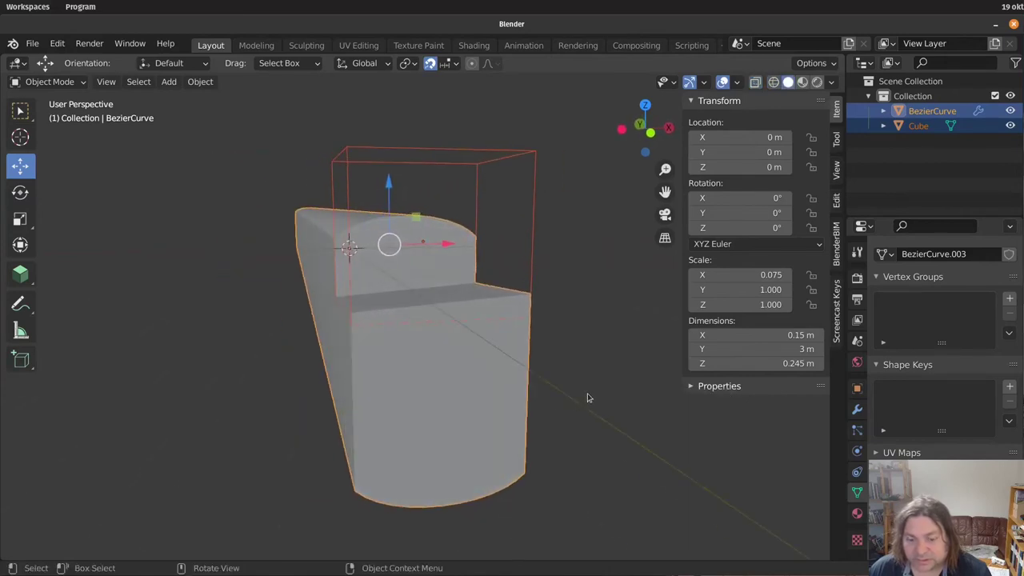
Duplicate the cube's whole mesh in Edit Mode and move the copy 0.2325 m down along Z
{"action": "key", "text": "KP_1"}
{"action": "scroll", "coordinate": [570, 376], "scroll_direction": "down", "scroll_amount": 2}
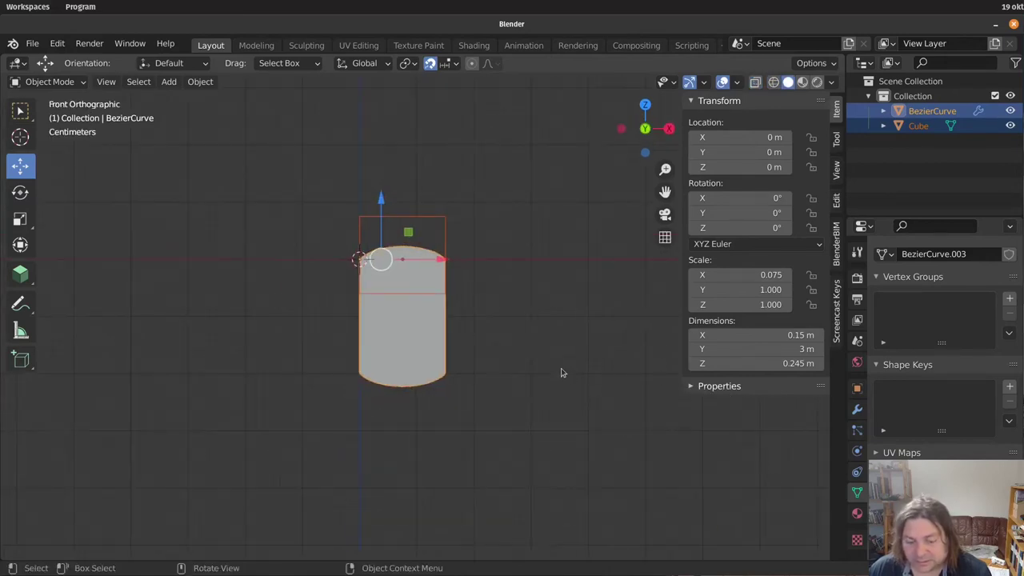
{"action": "key", "text": "Tab"}
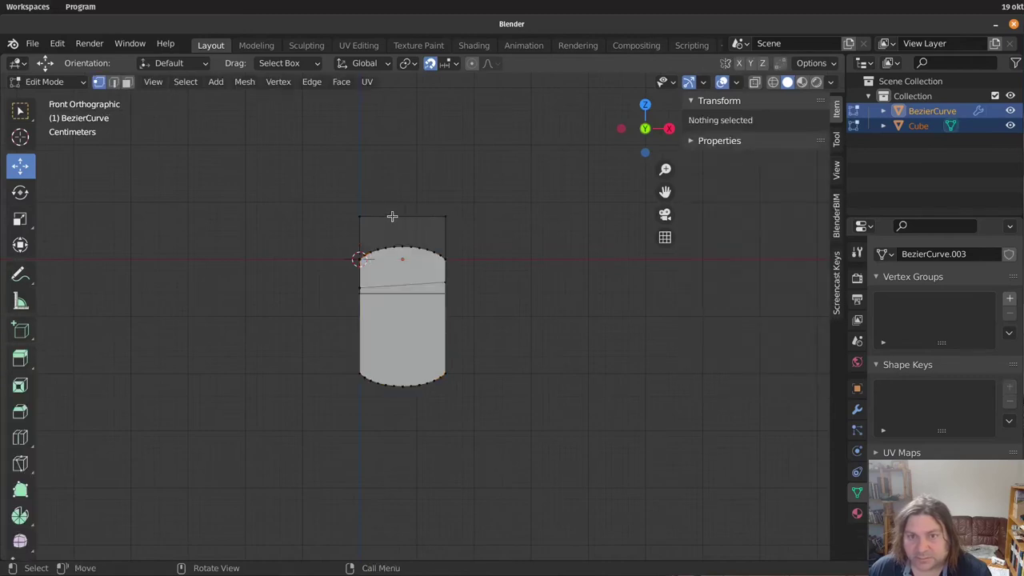
{"action": "key", "text": "Tab"}
{"action": "left_click", "coordinate": [413, 224]}
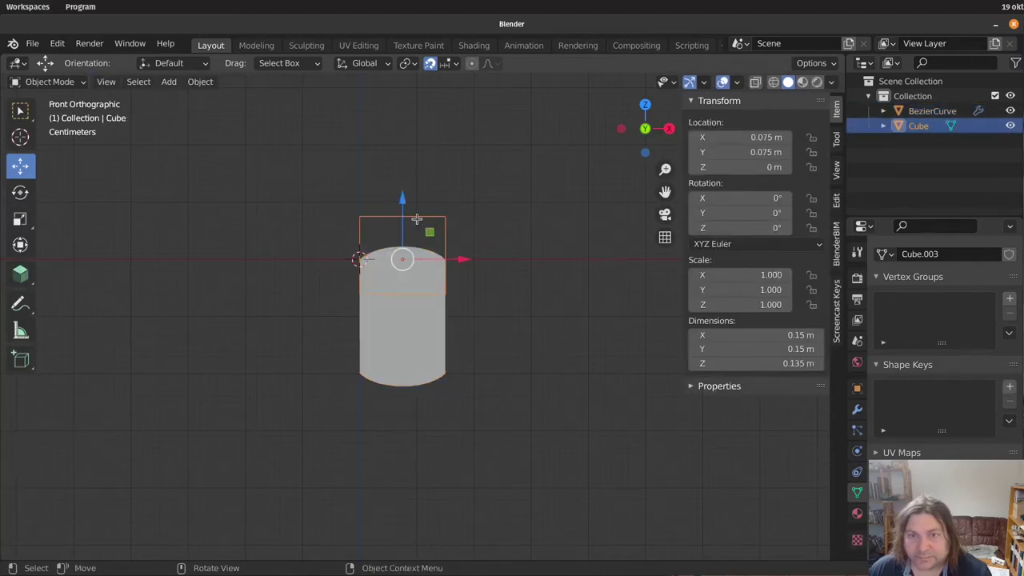
{"action": "key", "text": "Tab"}
{"action": "key", "text": "l"}
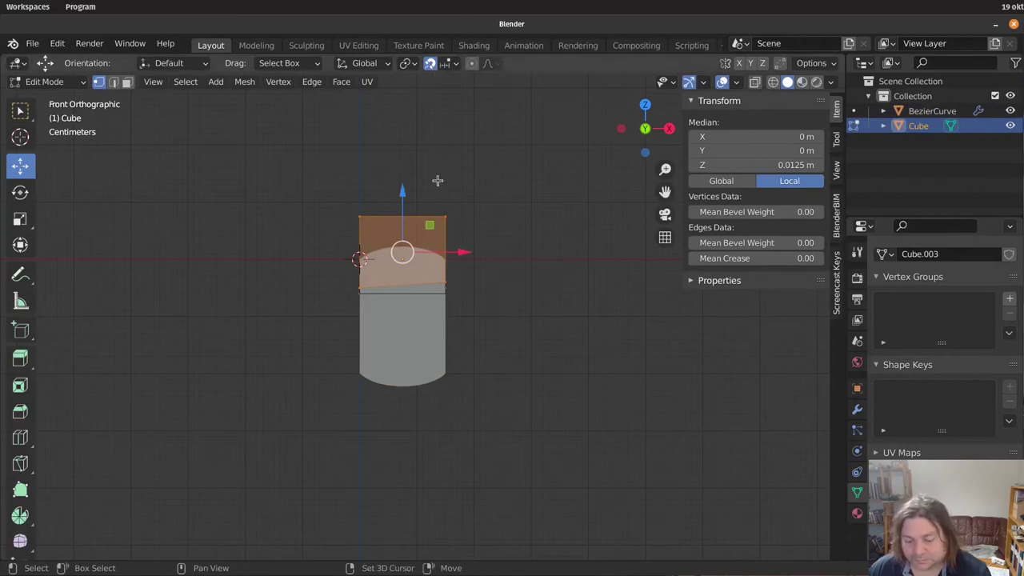
{"action": "key", "text": "shift+a"}
{"action": "key", "text": "Escape"}
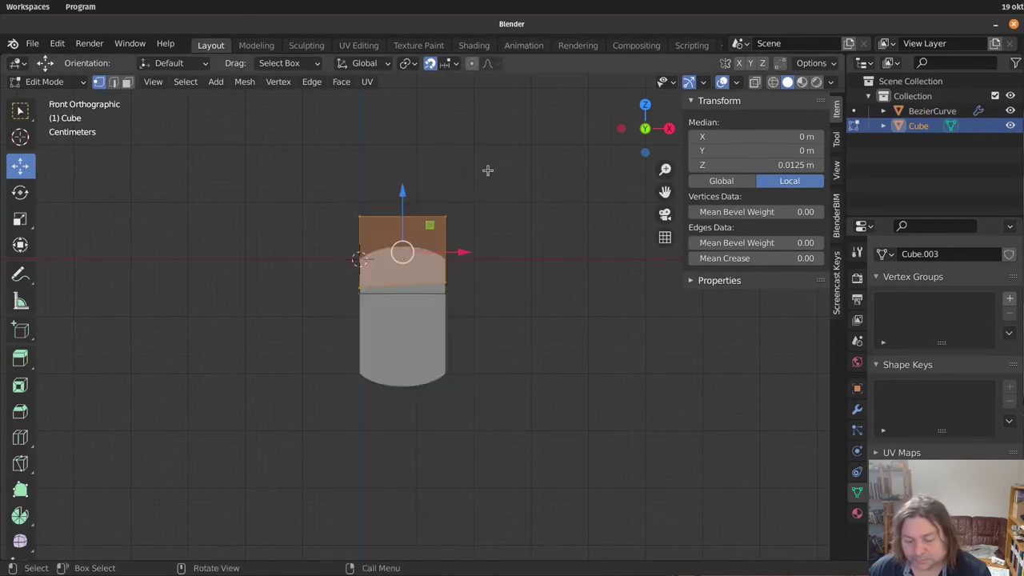
{"action": "key", "text": "g"}
{"action": "key", "text": "z"}
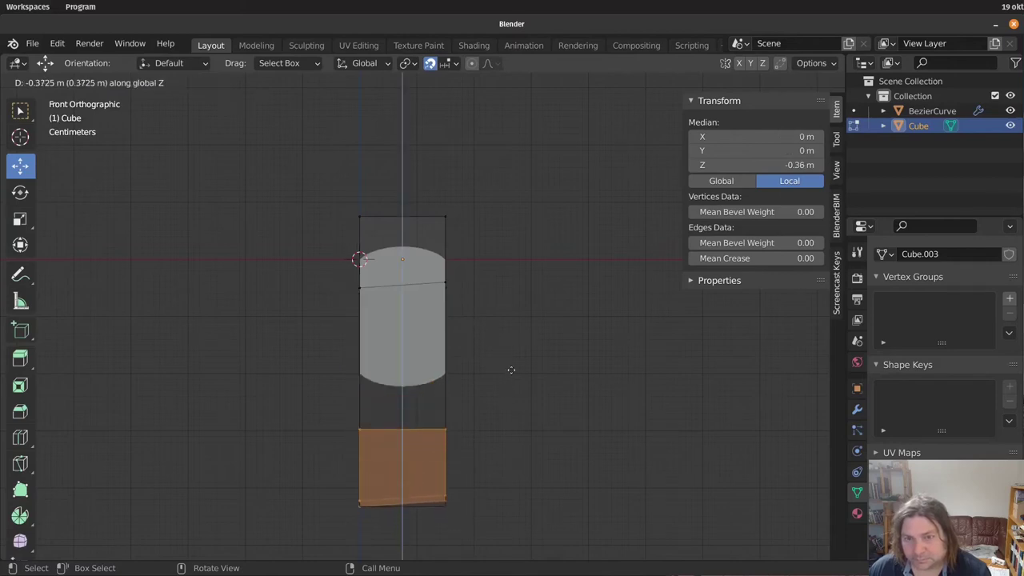
{"action": "left_click", "coordinate": [507, 308]}
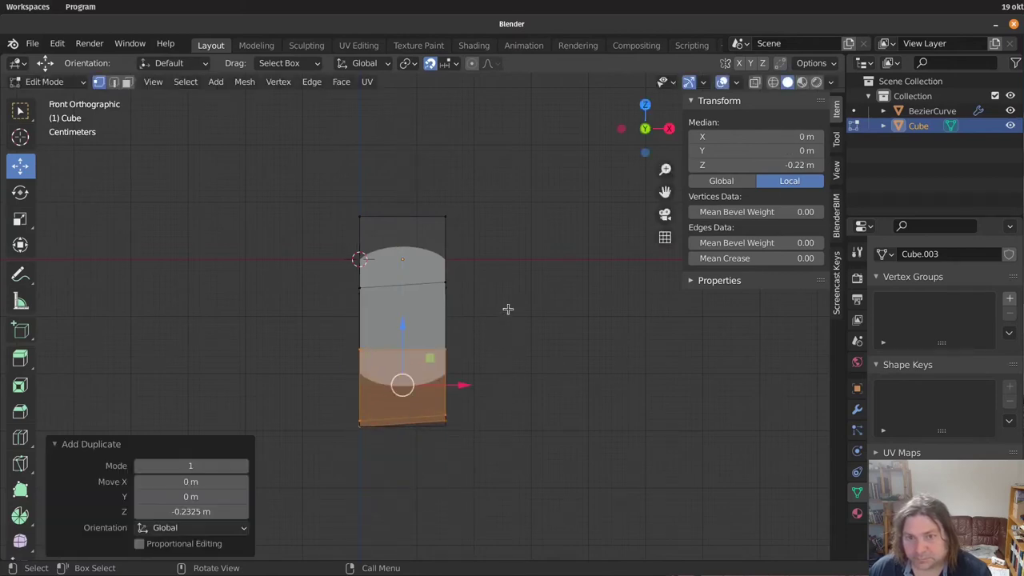
Flatten the lower block's bottom vertices by scaling them to 0 along Z
{"action": "left_click_drag", "start_coordinate": [486, 470], "coordinate": [245, 393]}
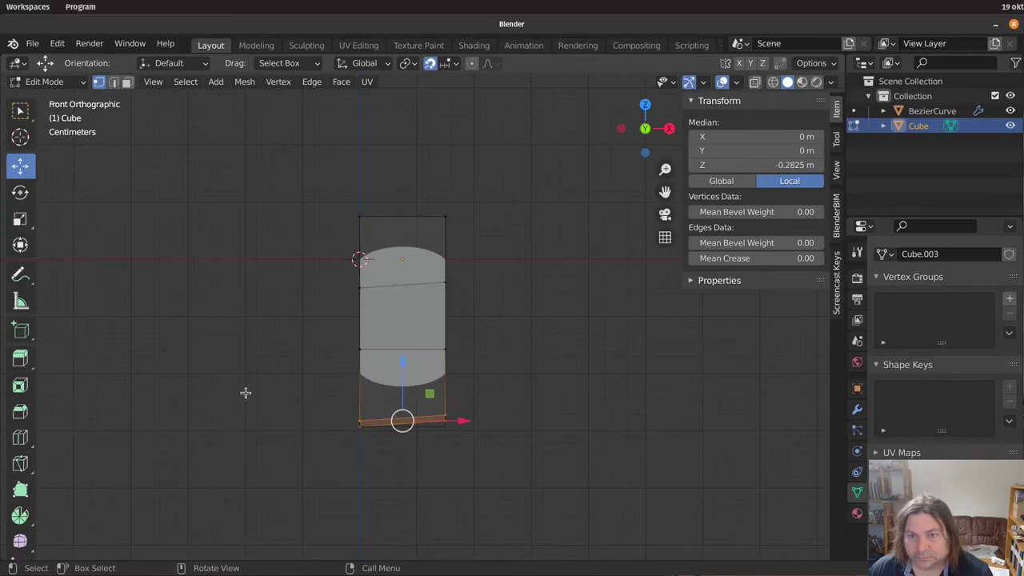
{"action": "key", "text": "s"}
{"action": "key", "text": "z"}
{"action": "key", "text": "0"}
{"action": "key", "text": "Return"}
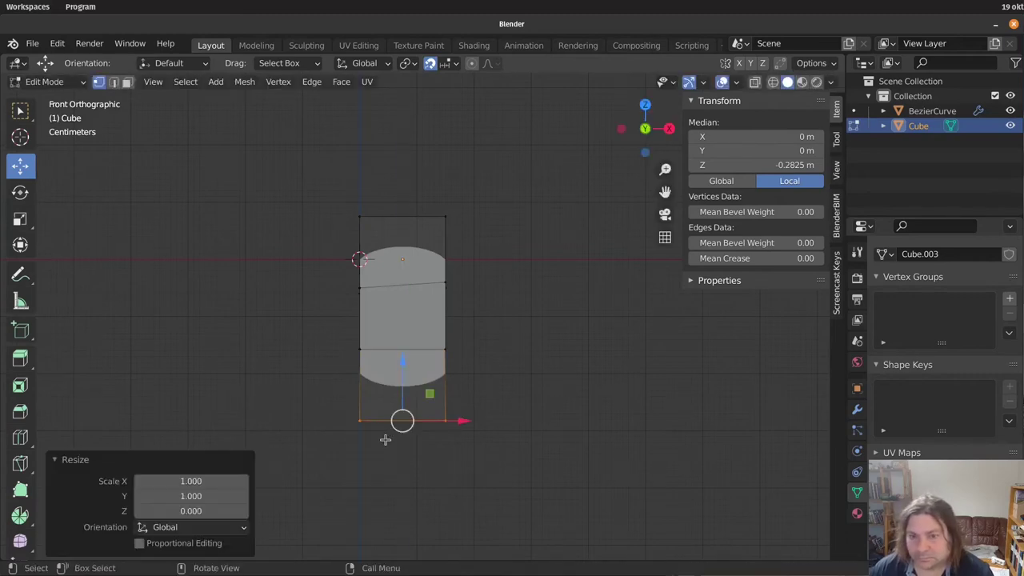
In wireframe shading, select the lower block's top vertices and move them 0.0025 m down along Z
{"action": "scroll", "coordinate": [477, 409], "scroll_direction": "up", "scroll_amount": 2}
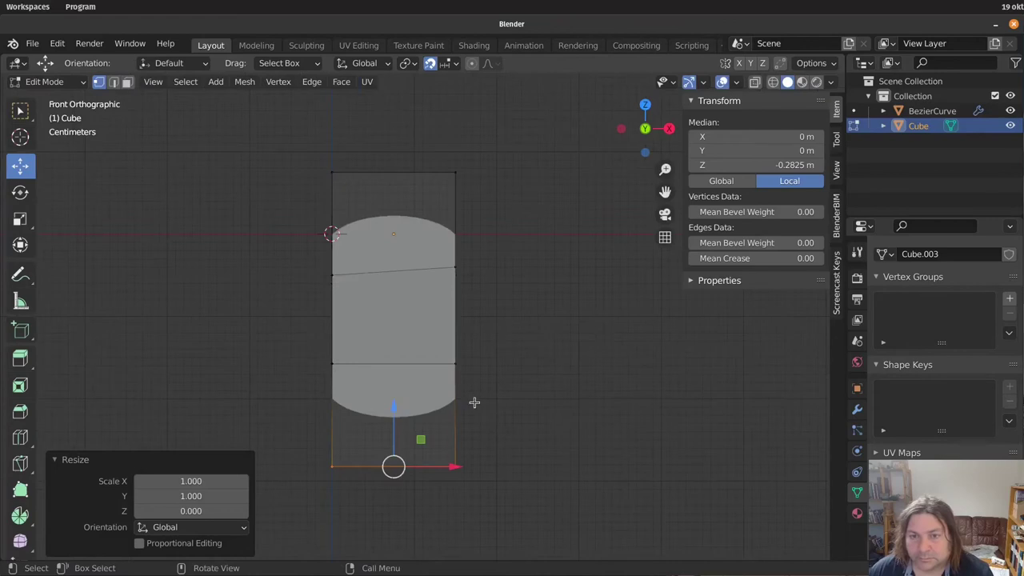
{"action": "left_click", "coordinate": [454, 364]}
{"action": "mouse_move", "coordinate": [581, 411]}
{"action": "left_mouse_down"}
{"action": "mouse_move", "coordinate": [354, 341]}
{"action": "mouse_move", "coordinate": [626, 415]}
{"action": "left_mouse_up"}
{"action": "key", "text": "z"}
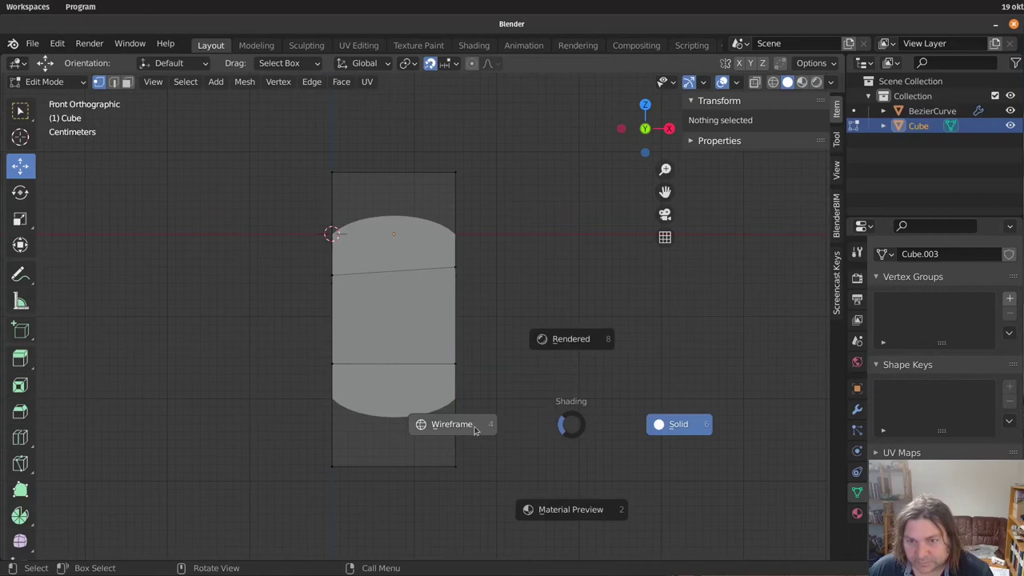
{"action": "left_click", "coordinate": [474, 430]}
{"action": "left_click_drag", "start_coordinate": [544, 384], "coordinate": [240, 336]}
{"action": "scroll", "coordinate": [344, 327], "scroll_direction": "up", "scroll_amount": 3}
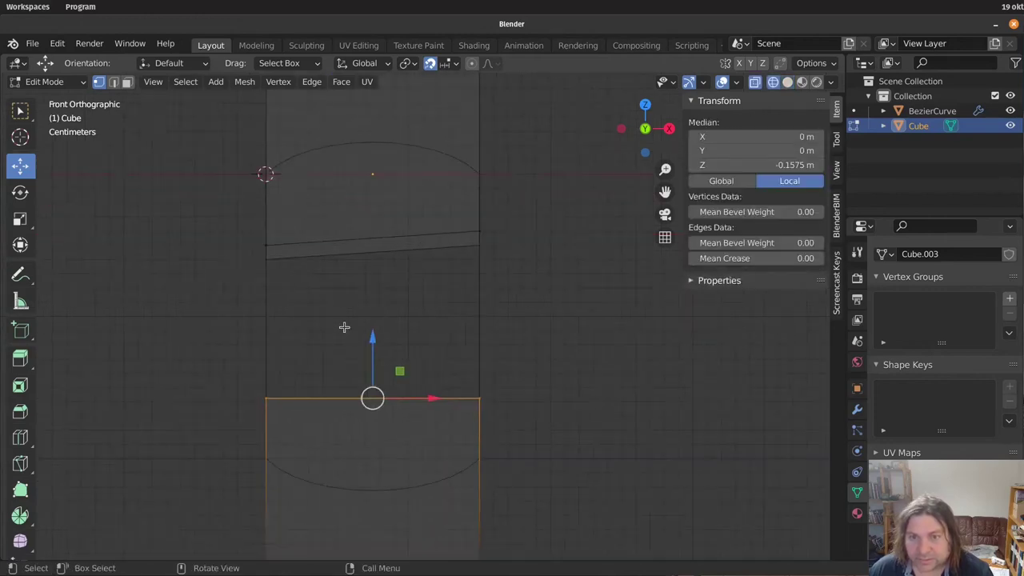
{"action": "mouse_move", "coordinate": [374, 340]}
{"action": "left_mouse_down"}
{"action": "mouse_move", "coordinate": [376, 329]}
{"action": "mouse_move", "coordinate": [376, 351]}
{"action": "left_mouse_up"}
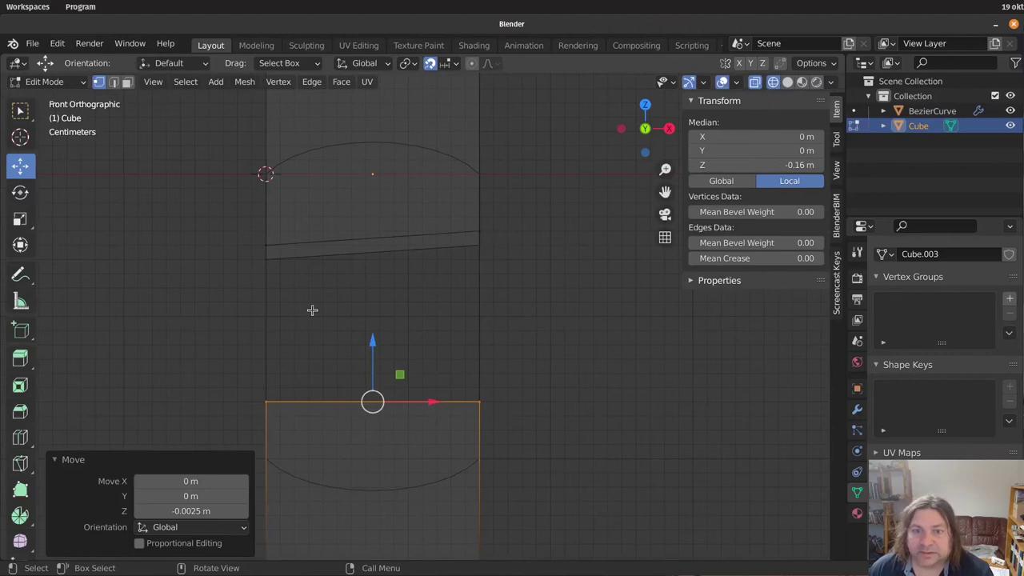
Raise the lower block's upper-left vertices along Z to slope its top, moving the rear one up 0.02 m
{"action": "left_click", "coordinate": [479, 231]}
{"action": "middle_click_drag", "start_coordinate": [574, 320], "coordinate": [547, 326]}
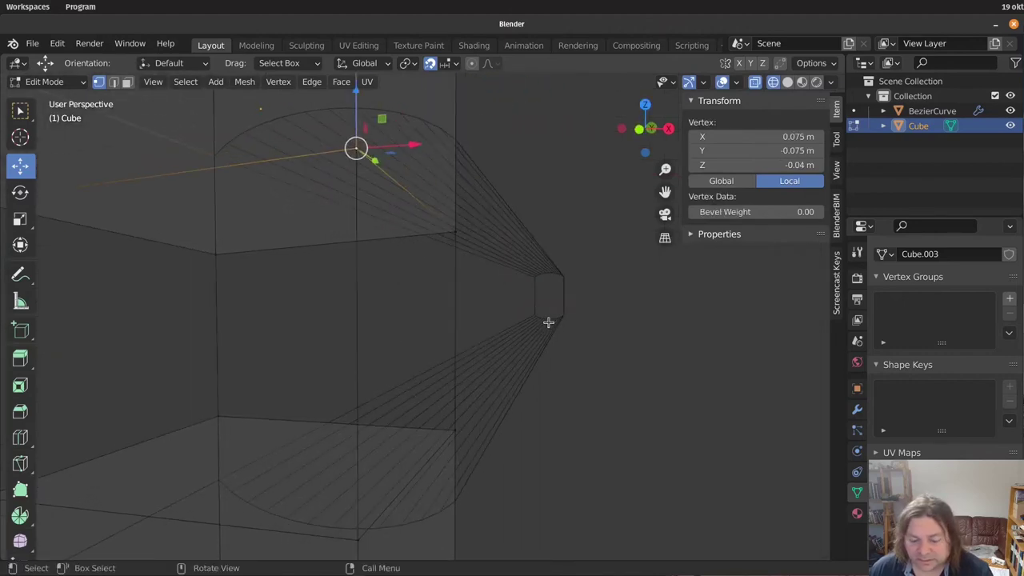
{"action": "key", "text": "KP_1"}
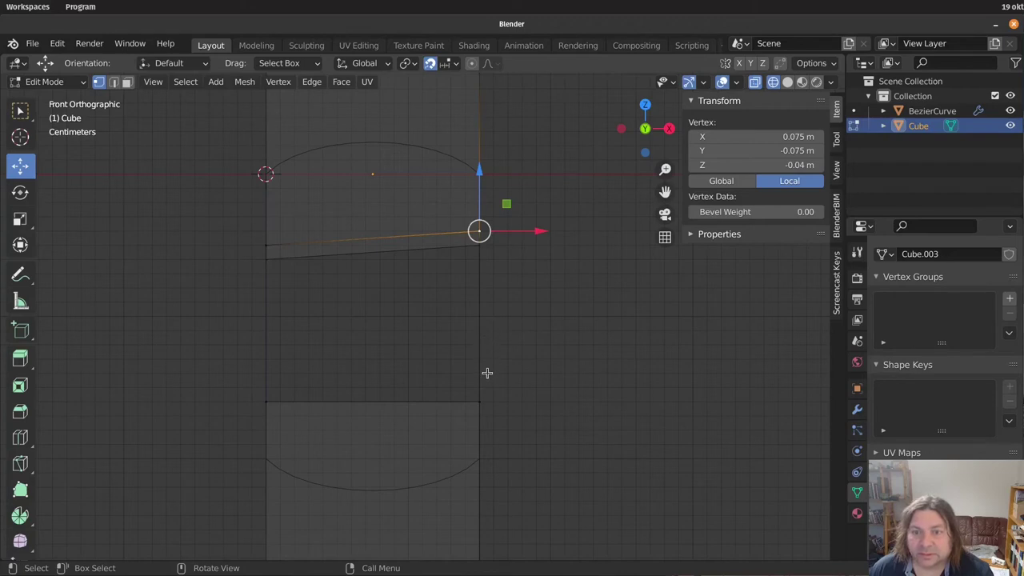
{"action": "left_click_drag", "start_coordinate": [503, 414], "coordinate": [432, 395]}
{"action": "scroll", "coordinate": [480, 408], "scroll_direction": "up", "scroll_amount": 1}
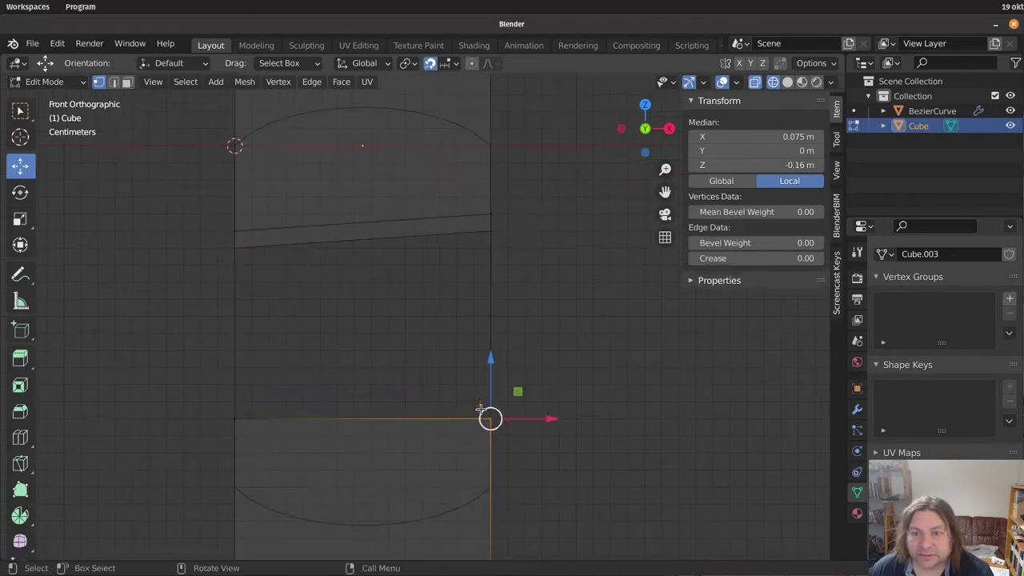
{"action": "left_click", "coordinate": [239, 418]}
{"action": "middle_click_drag", "start_coordinate": [560, 387], "coordinate": [331, 379]}
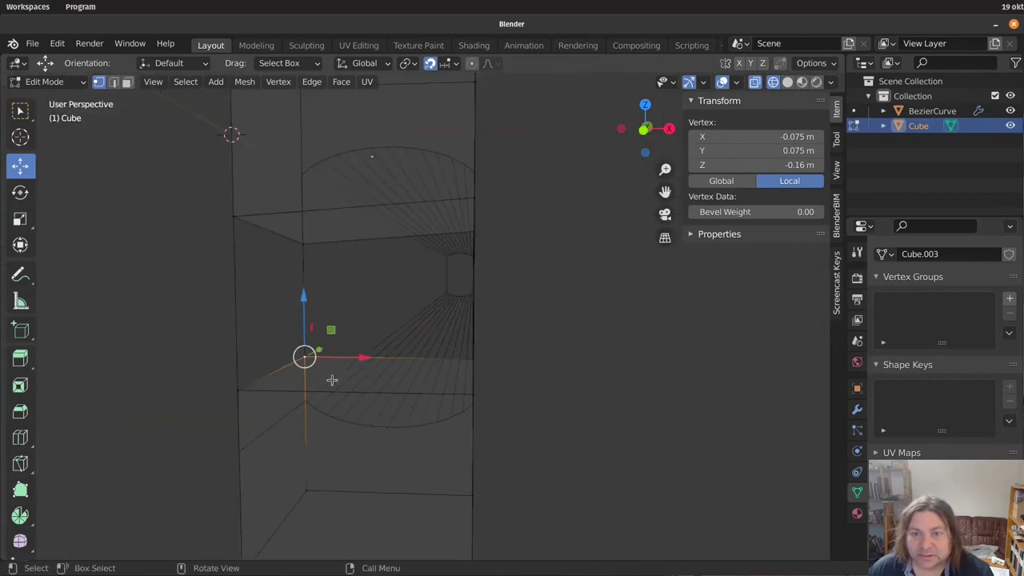
{"action": "key", "text": "KP_1"}
{"action": "scroll", "coordinate": [297, 315], "scroll_direction": "up", "scroll_amount": 2}
{"action": "left_click_drag", "start_coordinate": [282, 299], "coordinate": [281, 275]}
{"action": "key", "text": "ctrl+z"}
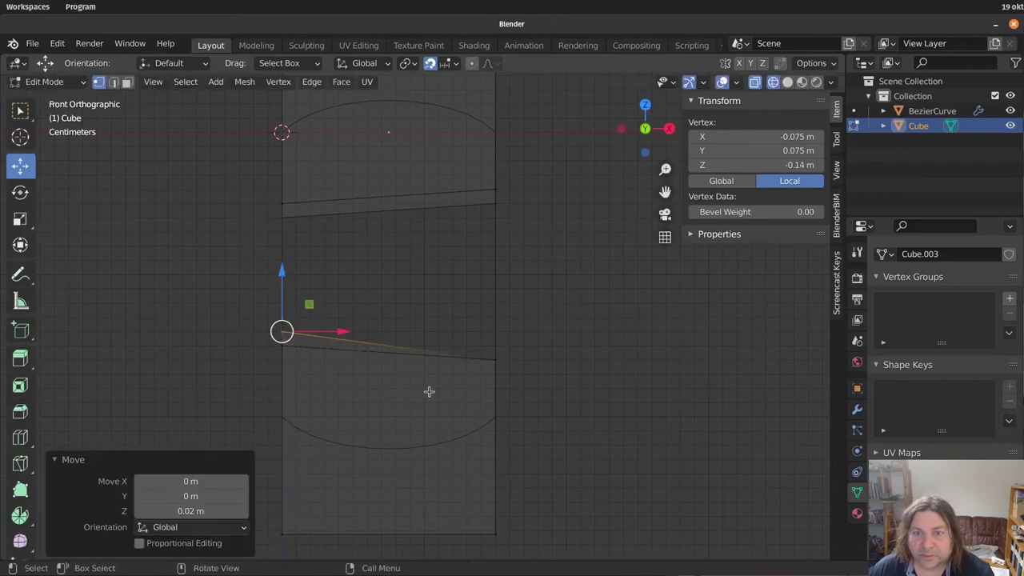
Move the lower block's rear upper-right vertex 0.01 m up along Z
{"action": "middle_click_drag", "start_coordinate": [500, 393], "coordinate": [425, 347]}
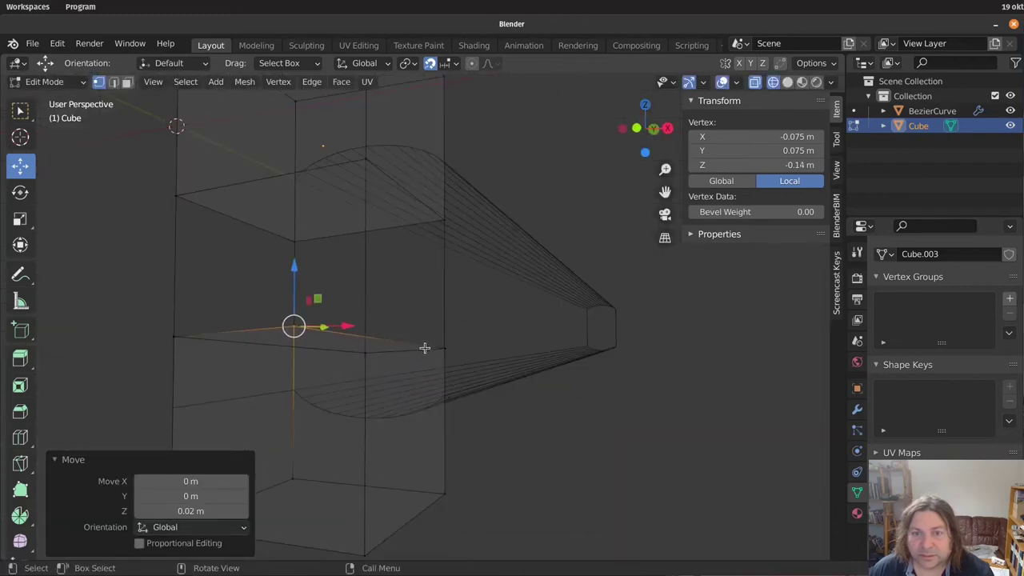
{"action": "left_click", "coordinate": [442, 351]}
{"action": "key", "text": "KP_1"}
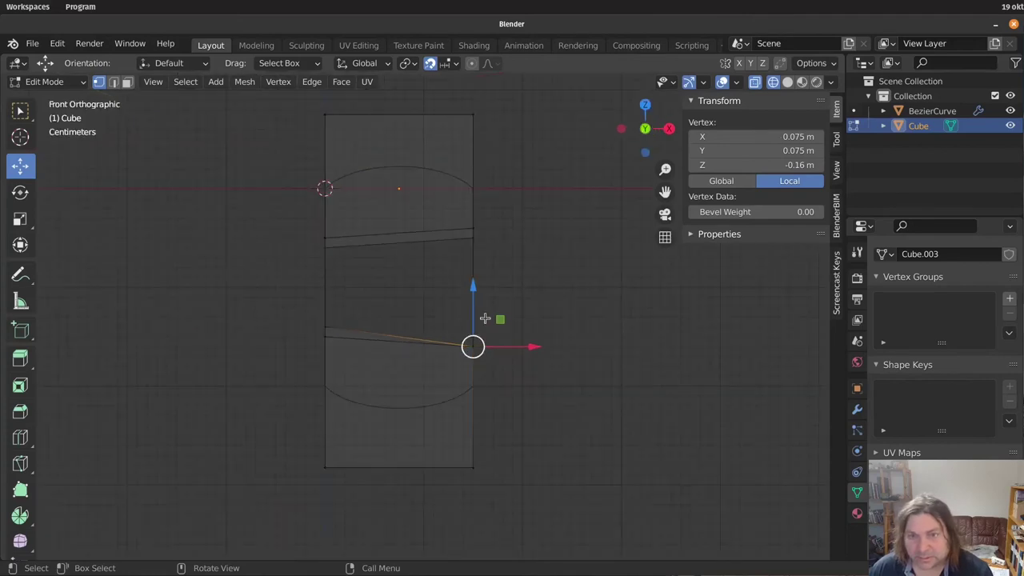
{"action": "left_click_drag", "start_coordinate": [474, 290], "coordinate": [475, 280]}
{"action": "middle_click_drag", "start_coordinate": [619, 403], "coordinate": [617, 392]}
{"action": "key", "text": "KP_1"}
Show the notched log in solid shading and compare it with the corner joint in the reference photo laxknut-2010-22.jpg
{"action": "mouse_move", "coordinate": [453, 400]}
{"action": "middle_mouse_down"}
{"action": "mouse_move", "coordinate": [576, 411]}
{"action": "mouse_move", "coordinate": [438, 408]}
{"action": "mouse_move", "coordinate": [456, 445]}
{"action": "mouse_move", "coordinate": [543, 434]}
{"action": "mouse_move", "coordinate": [532, 429]}
{"action": "mouse_move", "coordinate": [555, 445]}
{"action": "middle_mouse_up"}
{"action": "key", "text": "z"}
{"action": "left_click", "coordinate": [543, 410]}
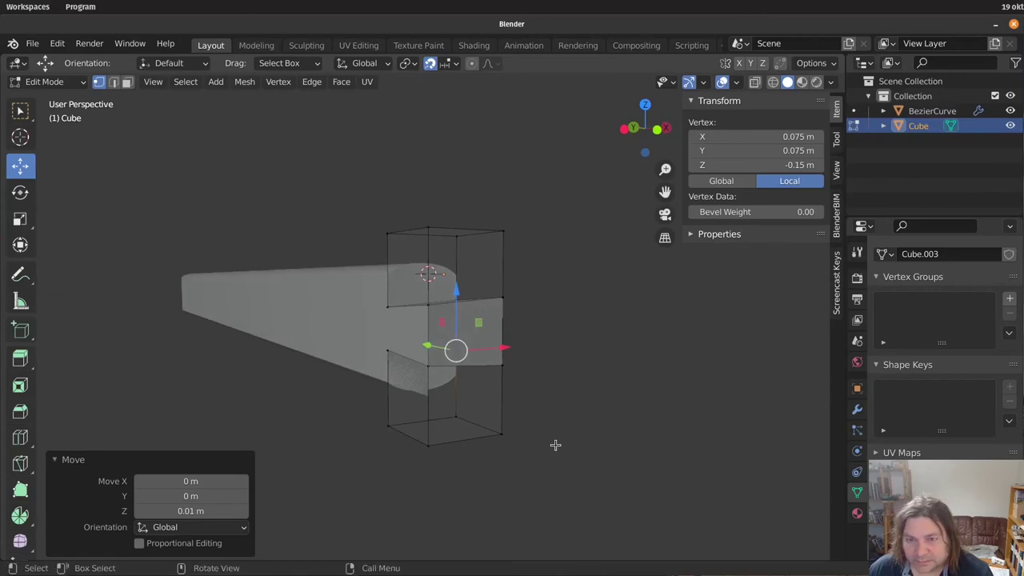
{"action": "key", "text": "KP_1"}
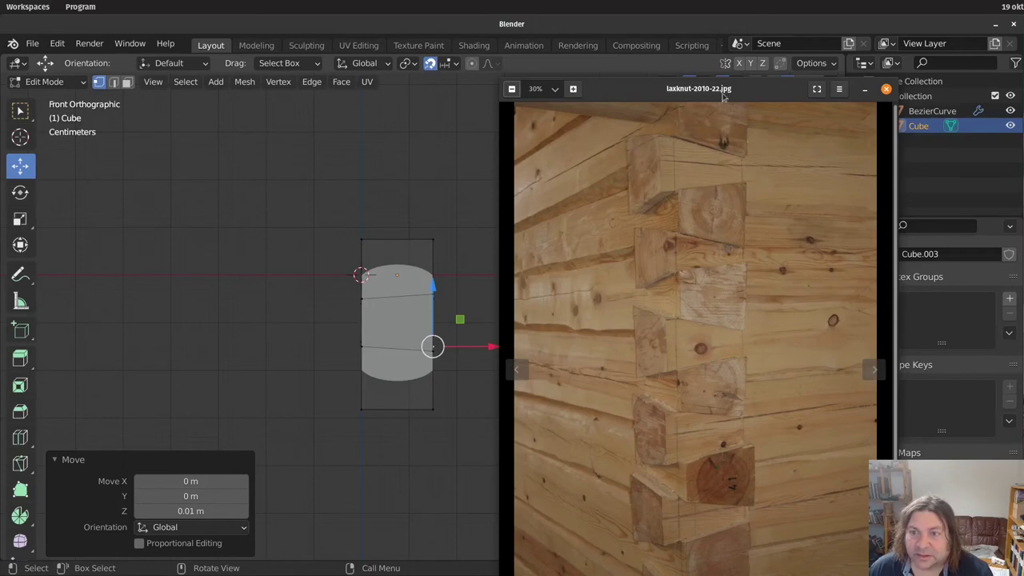
{"action": "left_click_drag", "start_coordinate": [767, 88], "coordinate": [952, 575]}
{"action": "middle_click_drag", "start_coordinate": [539, 419], "coordinate": [541, 389]}
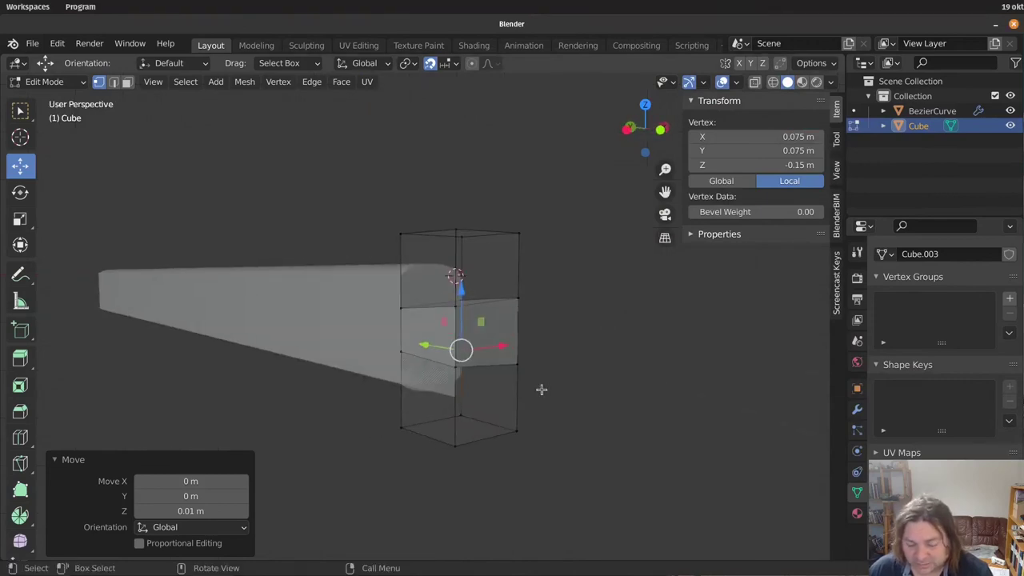
Return to wireframe shading, select the upper block's front lower-left vertex and examine both blocks' slopes from the front
{"action": "key", "text": "z"}
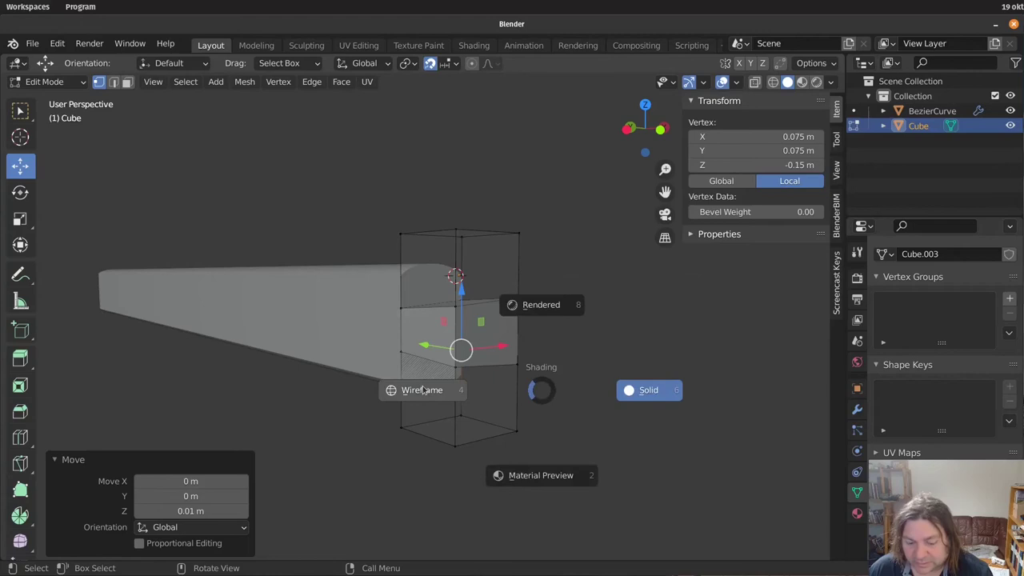
{"action": "left_click", "coordinate": [424, 390]}
{"action": "key", "text": "1"}
{"action": "scroll", "coordinate": [512, 364], "scroll_direction": "up", "scroll_amount": 3}
{"action": "middle_click_drag", "start_coordinate": [409, 284], "coordinate": [415, 284], "text": "shift"}
{"action": "left_click", "coordinate": [322, 259]}
{"action": "middle_click_drag", "start_coordinate": [321, 259], "coordinate": [408, 340]}
{"action": "key", "text": "1"}
{"action": "scroll", "coordinate": [394, 314], "scroll_direction": "up", "scroll_amount": 2}
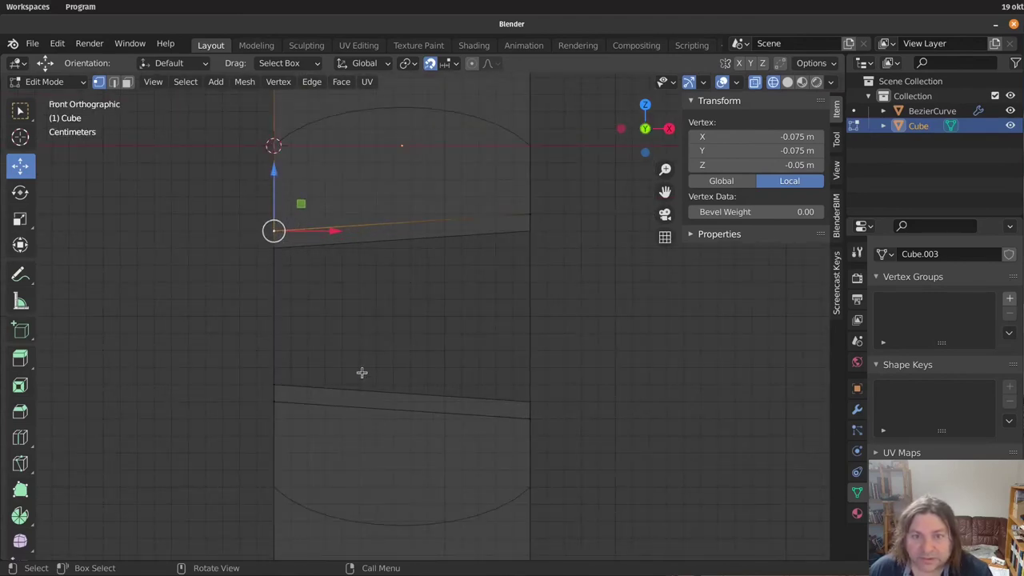
{"action": "scroll", "coordinate": [368, 366], "scroll_direction": "down", "scroll_amount": 3}
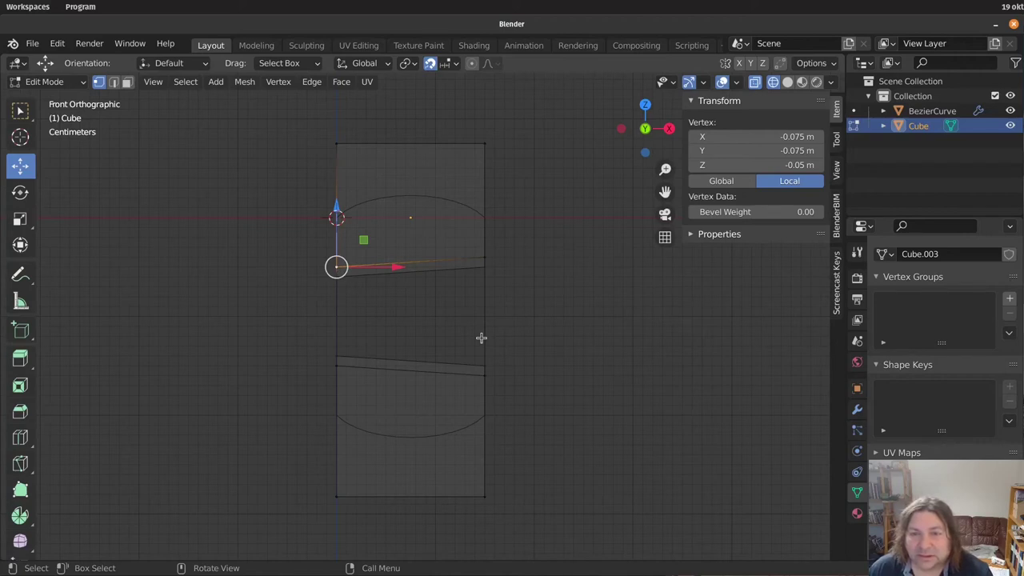
Raise the upper block's bottom vertices 0.01 m along Z and lower the lower block's top vertices 0.01 m
{"action": "left_click_drag", "start_coordinate": [560, 300], "coordinate": [255, 242]}
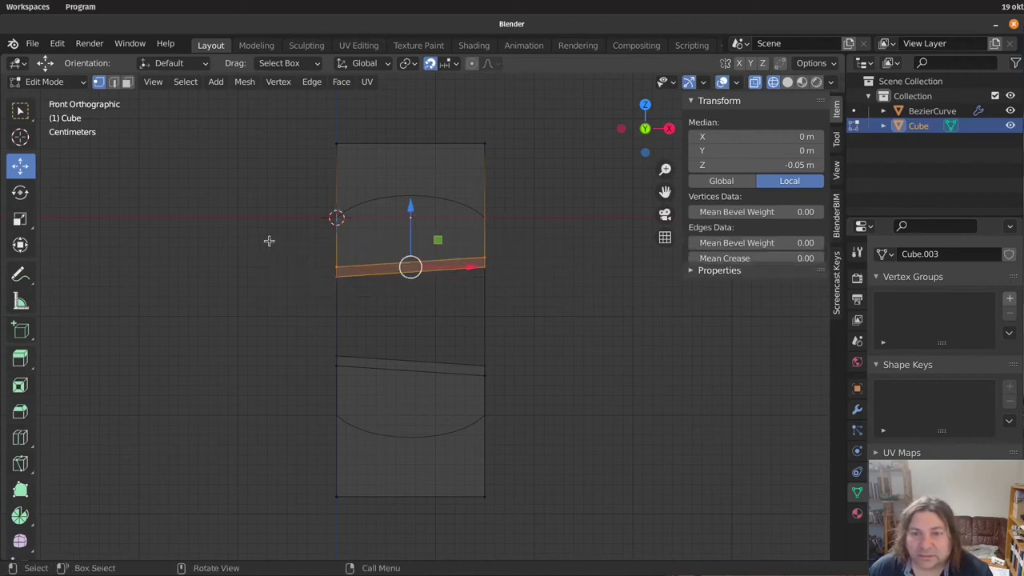
{"action": "left_click_drag", "start_coordinate": [413, 208], "coordinate": [414, 198]}
{"action": "left_click_drag", "start_coordinate": [283, 319], "coordinate": [516, 389]}
{"action": "left_click_drag", "start_coordinate": [410, 308], "coordinate": [411, 321]}
Leave mesh editing, show the log in solid shading and examine its notched end from several angles and the front
{"action": "key", "text": "Tab"}
{"action": "middle_click_drag", "start_coordinate": [525, 355], "coordinate": [589, 403]}
{"action": "scroll", "coordinate": [557, 354], "scroll_direction": "down", "scroll_amount": 3}
{"action": "scroll", "coordinate": [591, 401], "scroll_direction": "down", "scroll_amount": 2}
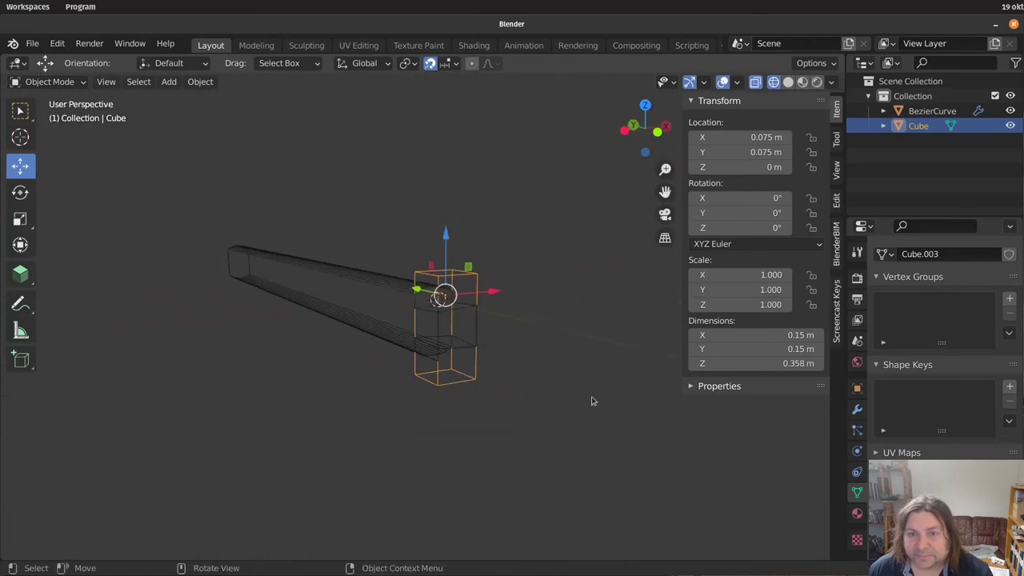
{"action": "left_click", "coordinate": [381, 286]}
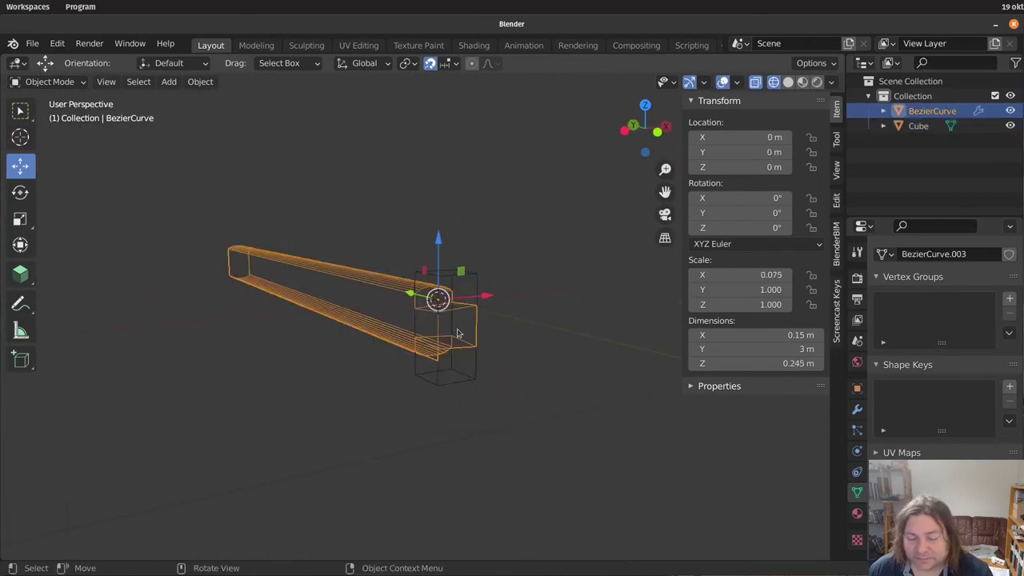
{"action": "key", "text": "z"}
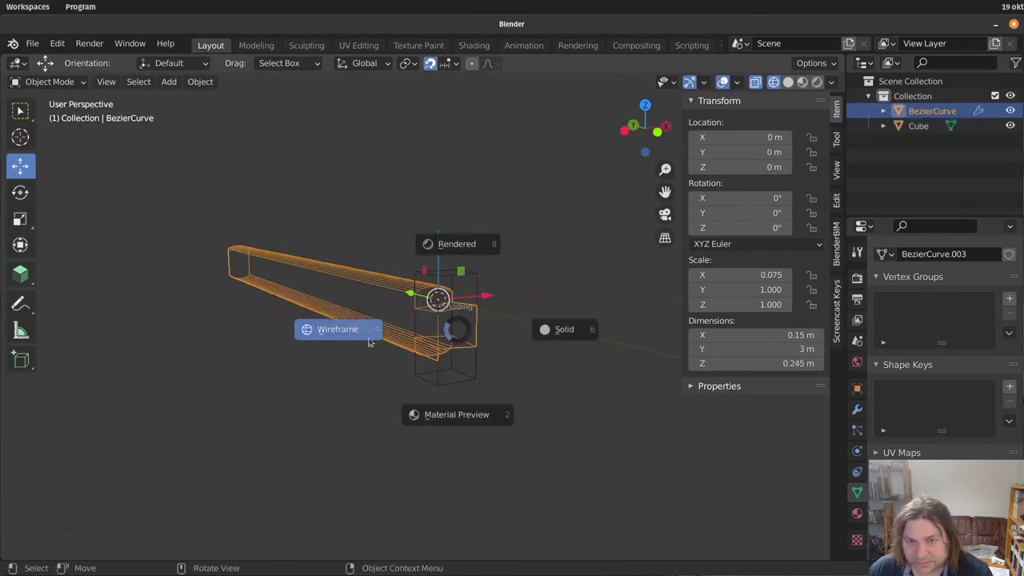
{"action": "left_click", "coordinate": [552, 330]}
{"action": "mouse_move", "coordinate": [541, 381]}
{"action": "middle_mouse_down"}
{"action": "mouse_move", "coordinate": [469, 380]}
{"action": "mouse_move", "coordinate": [418, 365]}
{"action": "mouse_move", "coordinate": [430, 326]}
{"action": "mouse_move", "coordinate": [379, 341]}
{"action": "middle_mouse_up"}
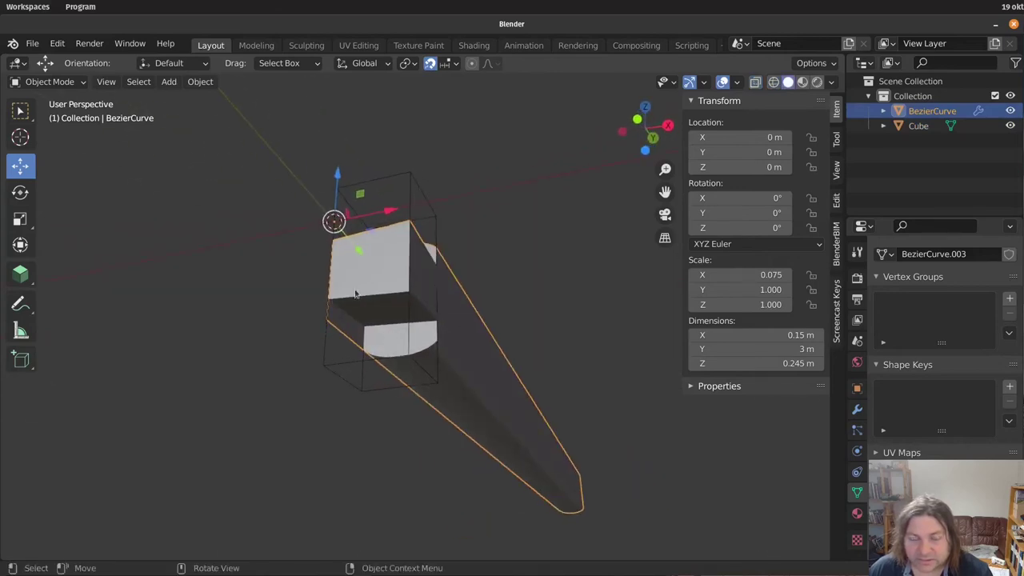
{"action": "key", "text": "KP_1"}
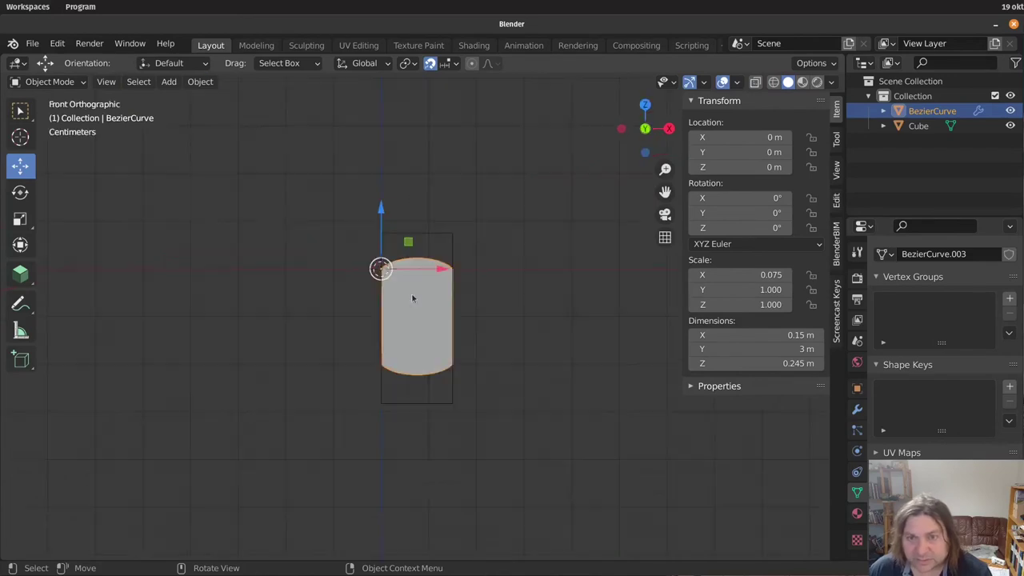
{"action": "scroll", "coordinate": [396, 352], "scroll_direction": "up", "scroll_amount": 4}
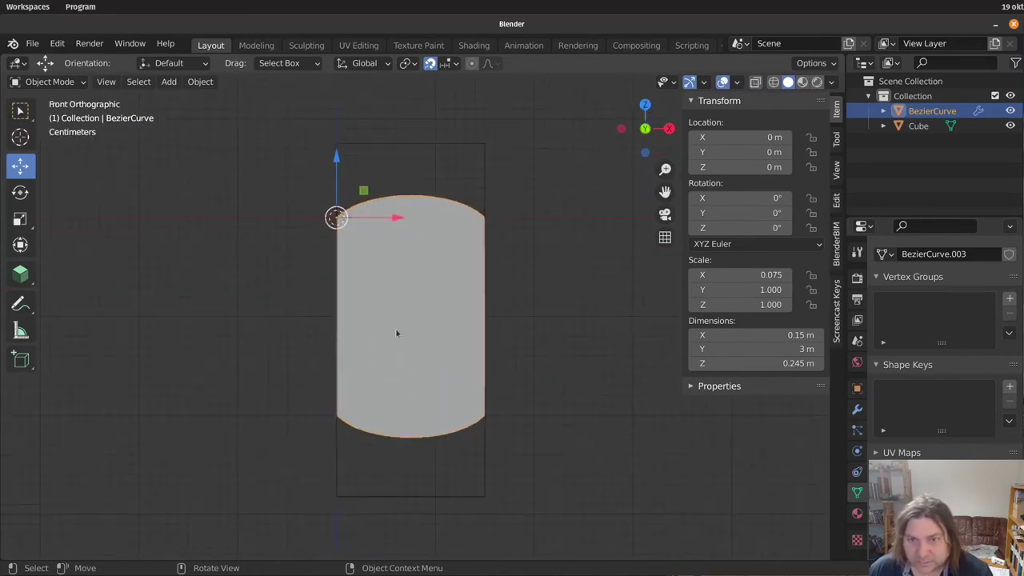
With snapping off, move the cutter's left-side vertices slightly outward along X, bringing its overall width to about 0.151 m
{"action": "left_click", "coordinate": [423, 150]}
{"action": "key", "text": "Tab"}
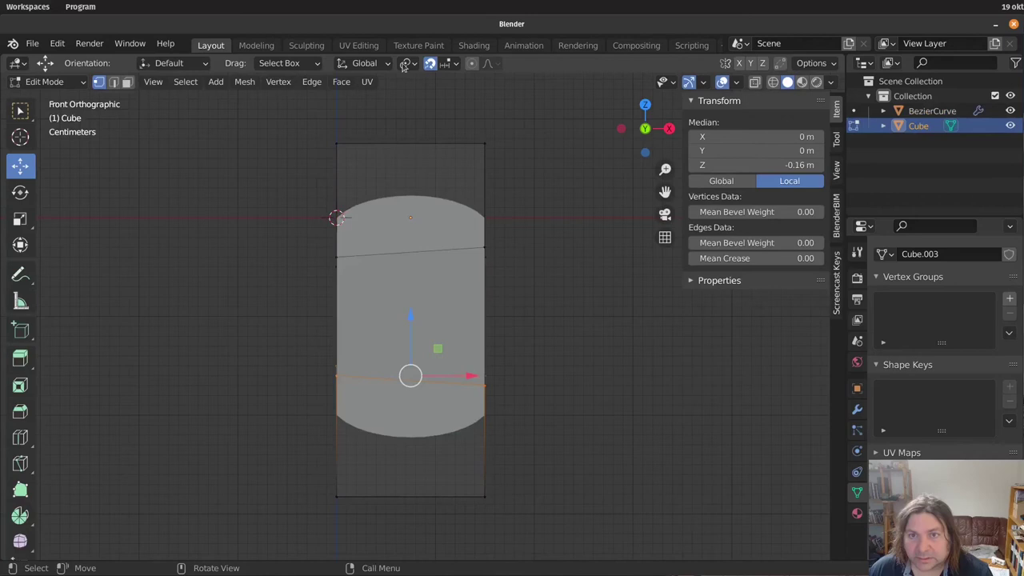
{"action": "left_click_drag", "start_coordinate": [277, 116], "coordinate": [360, 558]}
{"action": "scroll", "coordinate": [392, 321], "scroll_direction": "up", "scroll_amount": 2}
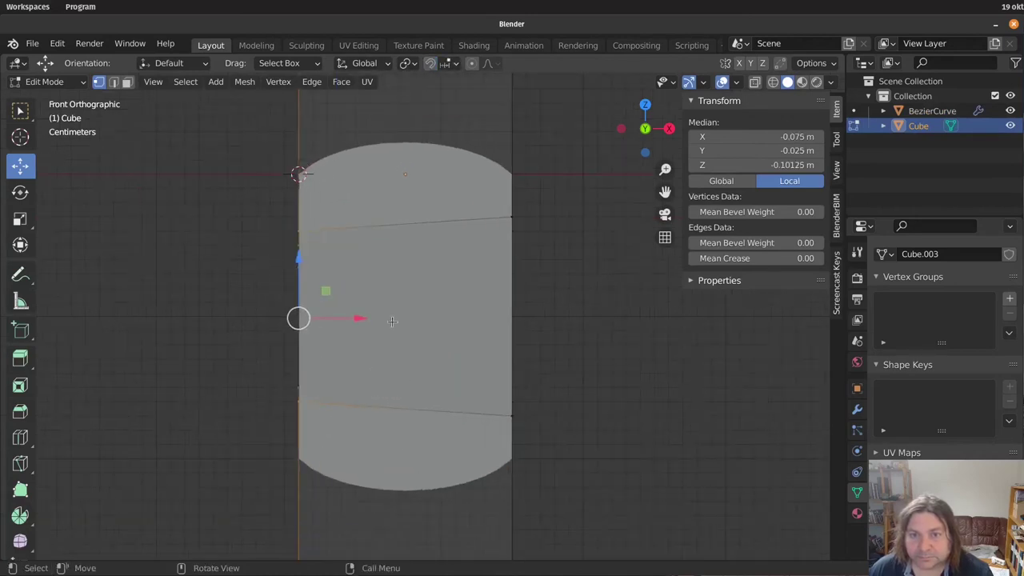
{"action": "left_click_drag", "start_coordinate": [356, 315], "coordinate": [353, 317]}
{"action": "middle_click_drag", "start_coordinate": [611, 391], "coordinate": [333, 283]}
{"action": "scroll", "coordinate": [594, 395], "scroll_direction": "down", "scroll_amount": 5}
{"action": "key", "text": "Tab"}
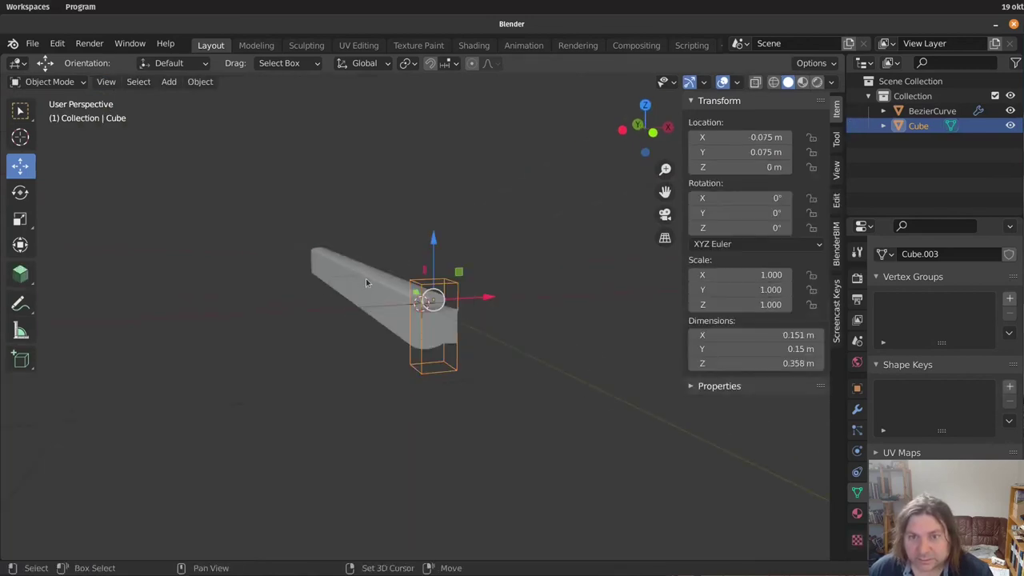
Duplicate the log and its cutter together and place the copies about 0.766 m away along X
{"action": "left_click", "coordinate": [365, 278], "text": "shift"}
{"action": "middle_click_drag", "start_coordinate": [535, 393], "coordinate": [508, 407]}
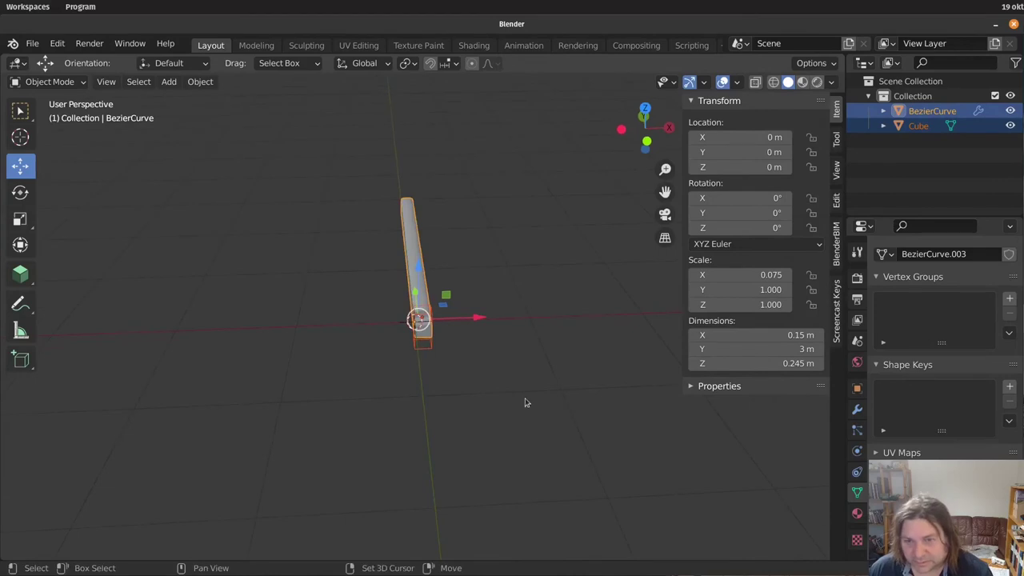
{"action": "key", "text": "shift+d"}
{"action": "key", "text": "x"}
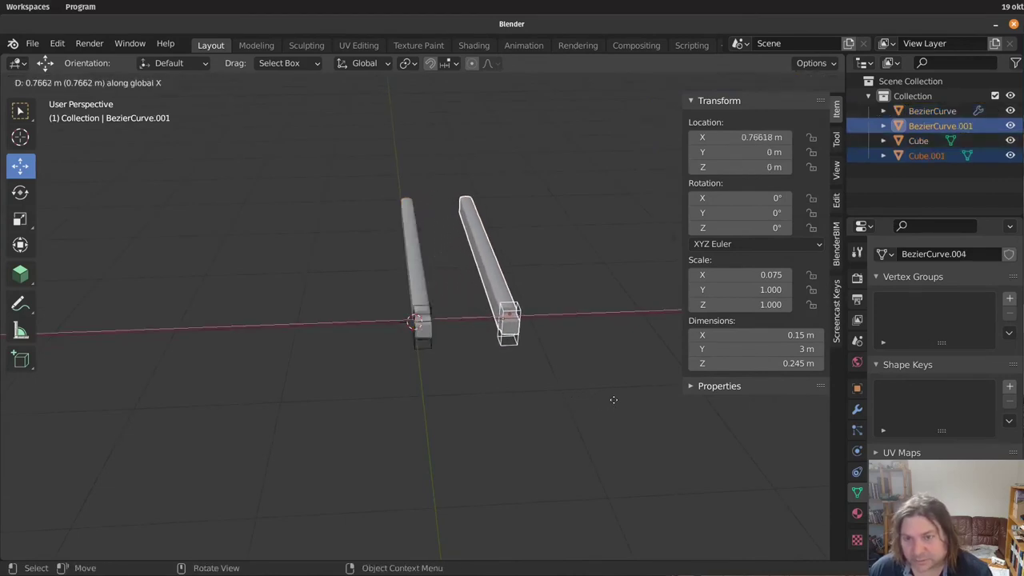
{"action": "left_click", "coordinate": [613, 402]}
Apply the Boolean Difference modifier on the duplicated log
{"action": "left_click", "coordinate": [524, 216]}
{"action": "left_click", "coordinate": [484, 255]}
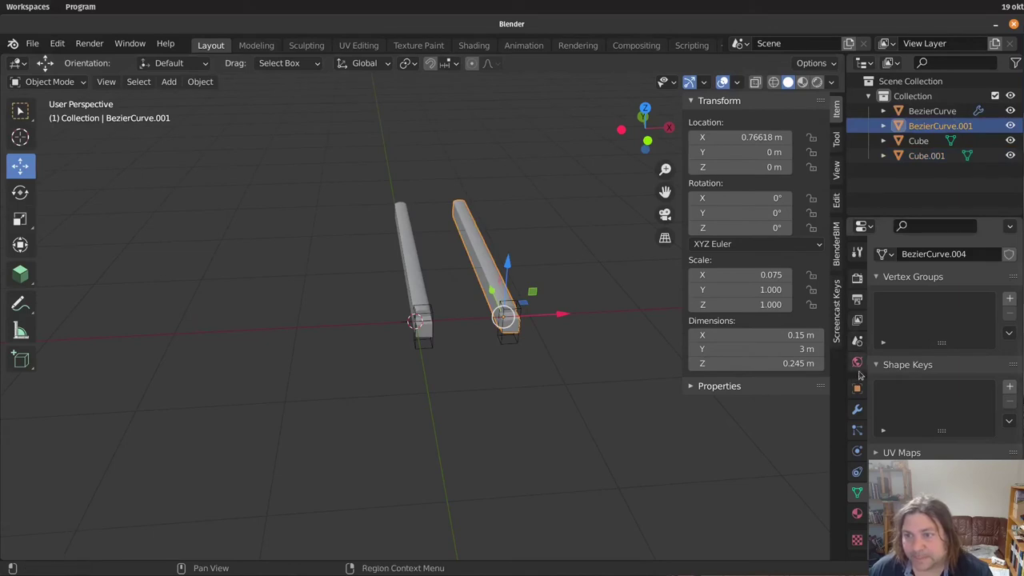
{"action": "left_click", "coordinate": [856, 409]}
{"action": "left_click", "coordinate": [976, 301]}
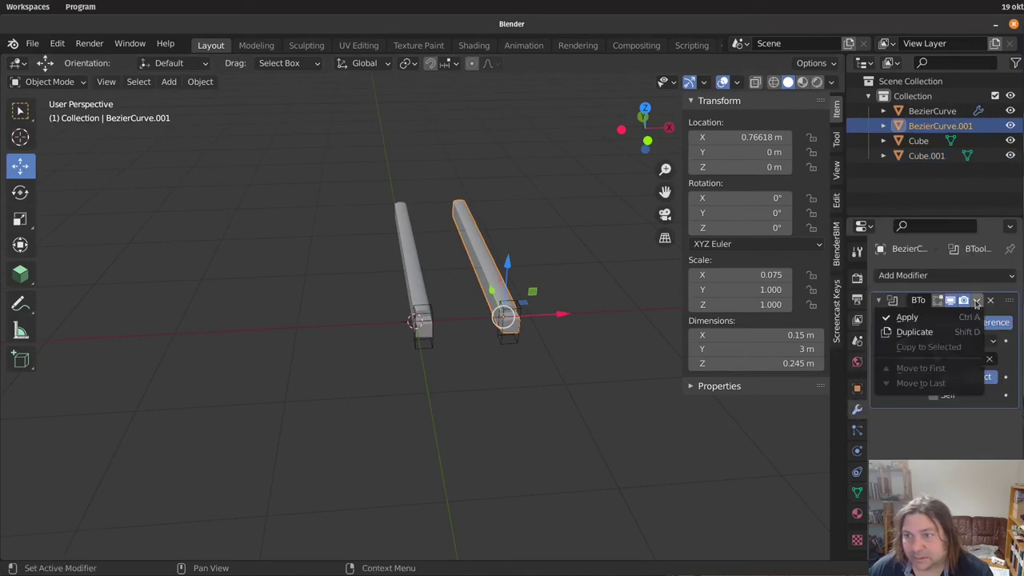
{"action": "left_click", "coordinate": [960, 315]}
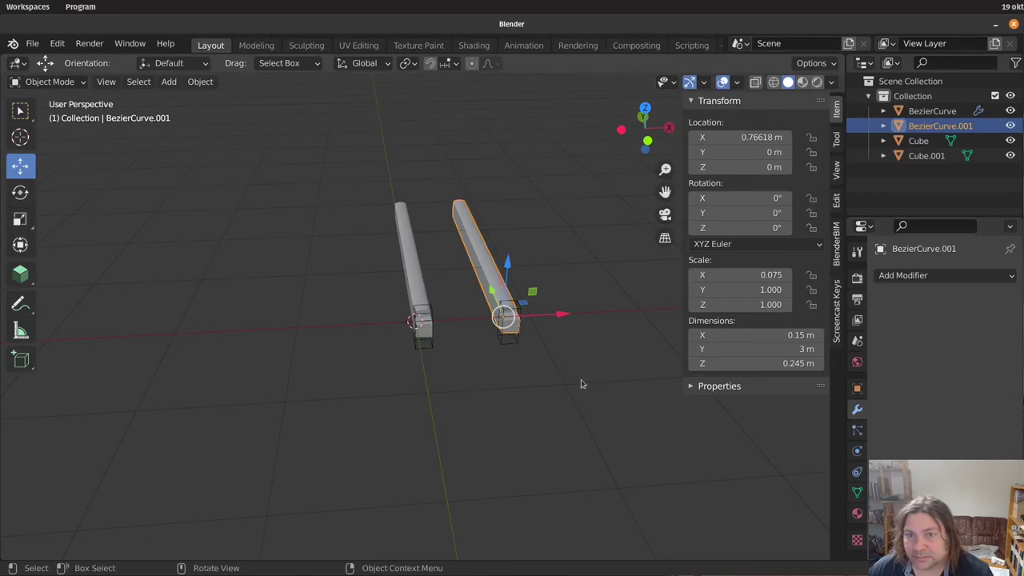
Delete the duplicated cutter block, leaving the duplicated log selected
{"action": "left_click", "coordinate": [505, 343]}
{"action": "left_click", "coordinate": [505, 342]}
{"action": "key", "text": "x"}
{"action": "left_click", "coordinate": [505, 344]}
{"action": "mouse_move", "coordinate": [506, 345]}
{"action": "middle_mouse_down"}
{"action": "mouse_move", "coordinate": [560, 349]}
{"action": "mouse_move", "coordinate": [552, 316]}
{"action": "mouse_move", "coordinate": [552, 373]}
{"action": "mouse_move", "coordinate": [593, 272]}
{"action": "mouse_move", "coordinate": [523, 352]}
{"action": "mouse_move", "coordinate": [500, 340]}
{"action": "mouse_move", "coordinate": [486, 296]}
{"action": "mouse_move", "coordinate": [495, 342]}
{"action": "middle_mouse_up"}
{"action": "left_click", "coordinate": [594, 276]}
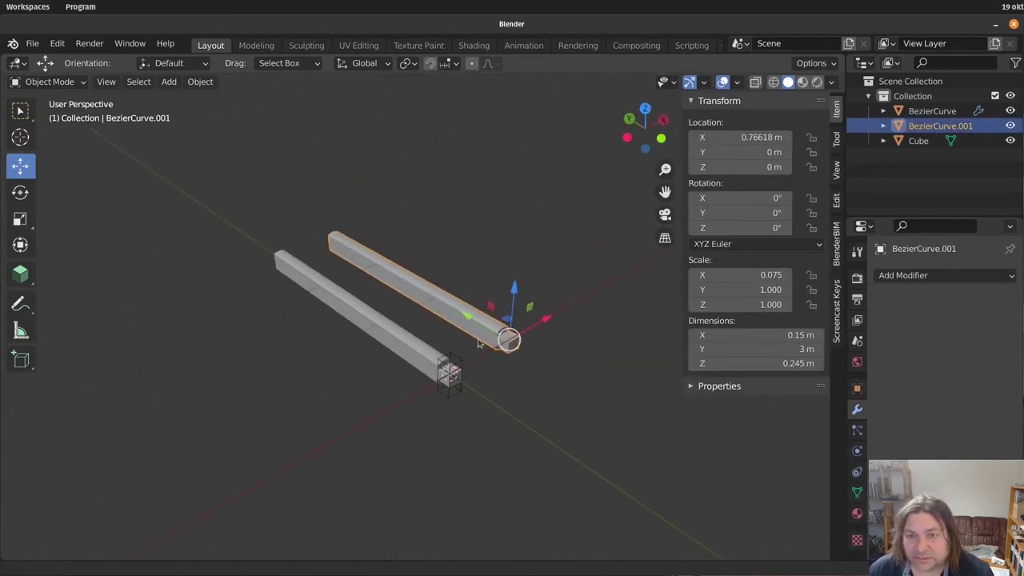
Move only the duplicated log's origin along Y to its far, uncut end with vertex snapping, and restore normal transforms
{"action": "scroll", "coordinate": [494, 343], "scroll_direction": "up", "scroll_amount": 2}
{"action": "left_click", "coordinate": [836, 140]}
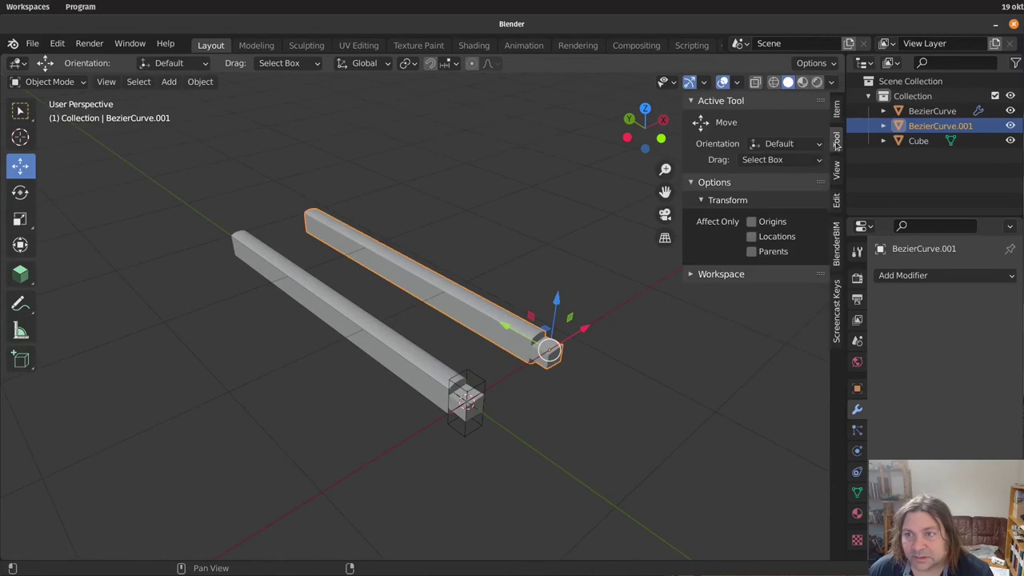
{"action": "left_click", "coordinate": [751, 223]}
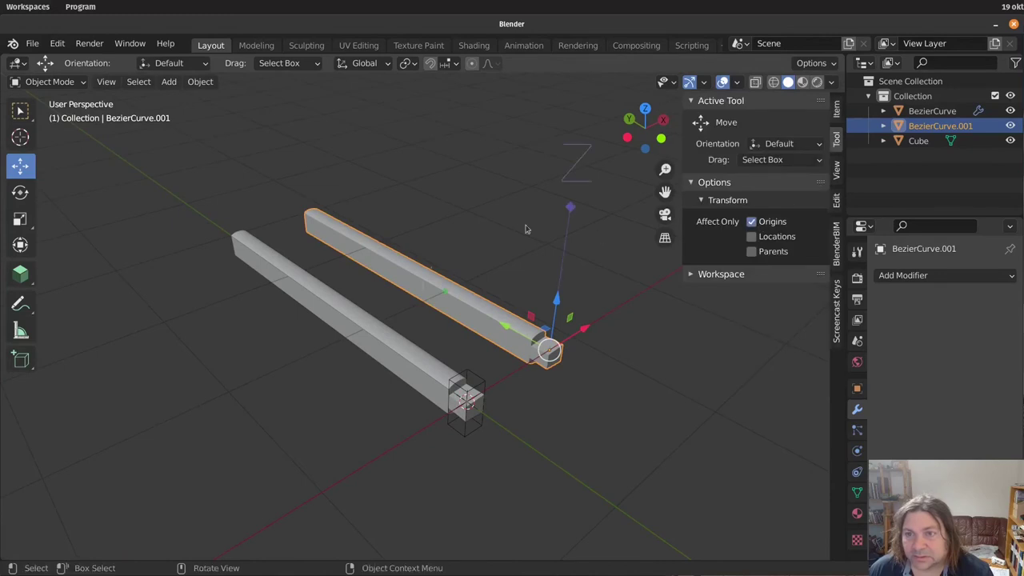
{"action": "left_click", "coordinate": [447, 63]}
{"action": "left_click", "coordinate": [428, 125]}
{"action": "left_click", "coordinate": [429, 63]}
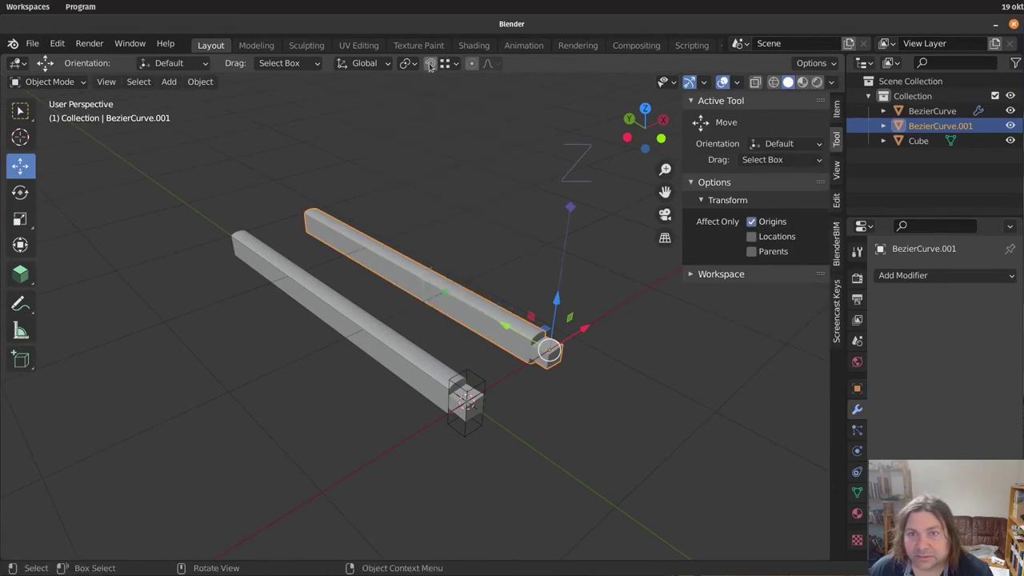
{"action": "left_click_drag", "start_coordinate": [506, 329], "coordinate": [298, 211]}
{"action": "key", "text": "Tab"}
{"action": "key", "text": "Tab"}
{"action": "left_click", "coordinate": [817, 182]}
{"action": "left_click", "coordinate": [780, 224]}
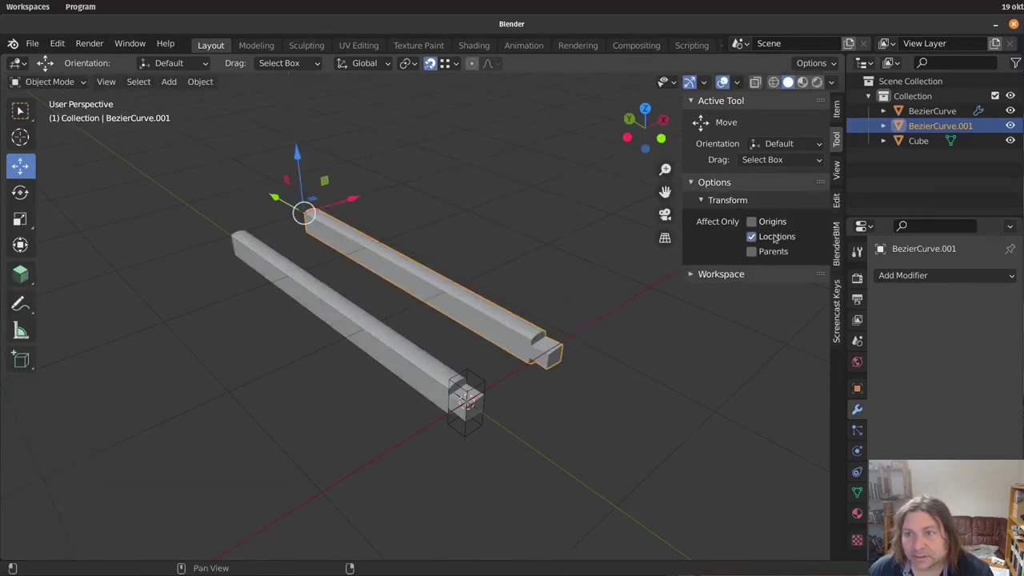
Add a Mirror modifier to the duplicated log, mirroring across Y only instead of X
{"action": "left_click", "coordinate": [920, 277]}
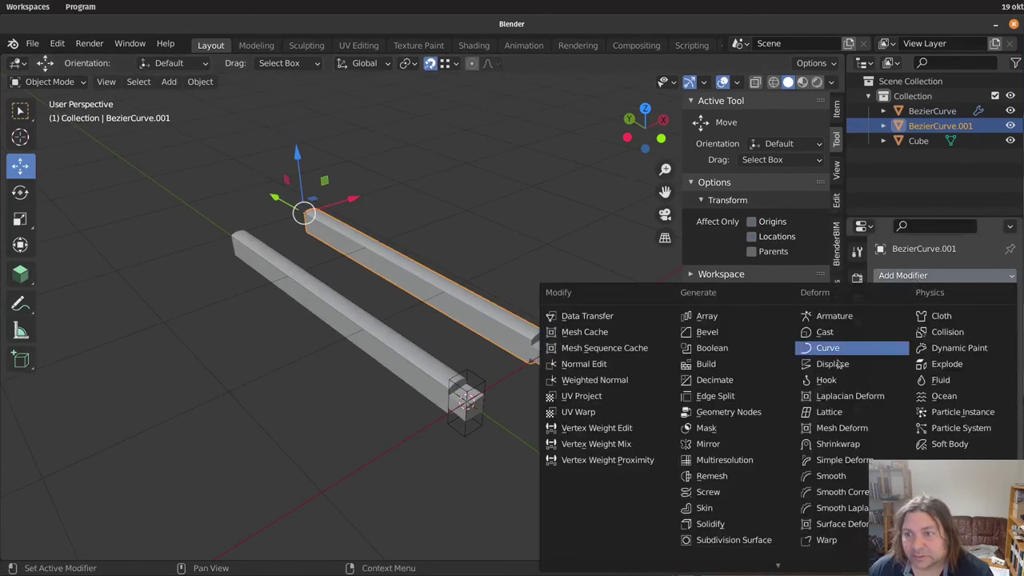
{"action": "left_click", "coordinate": [709, 444]}
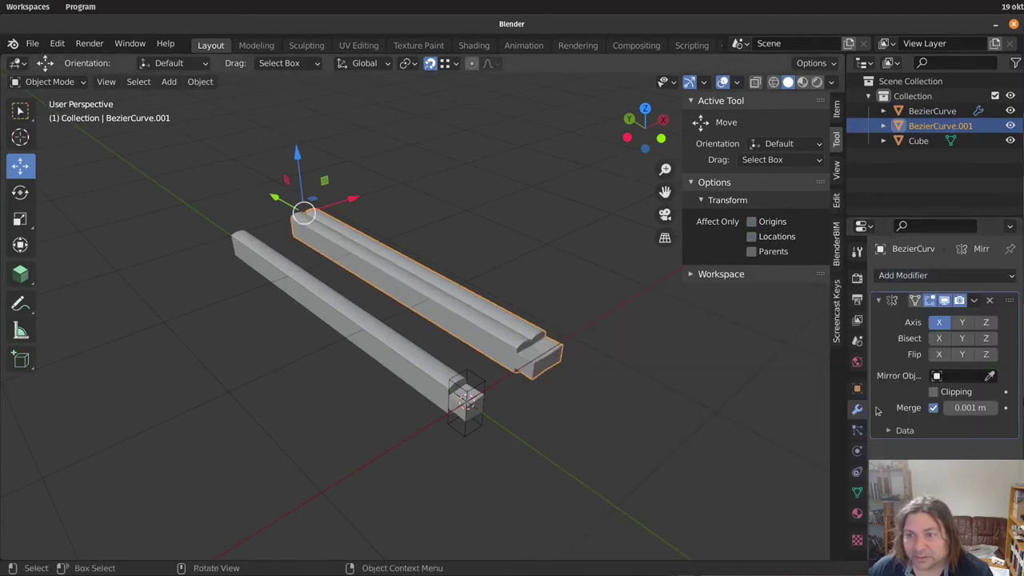
{"action": "left_click", "coordinate": [940, 322]}
{"action": "left_click", "coordinate": [961, 322]}
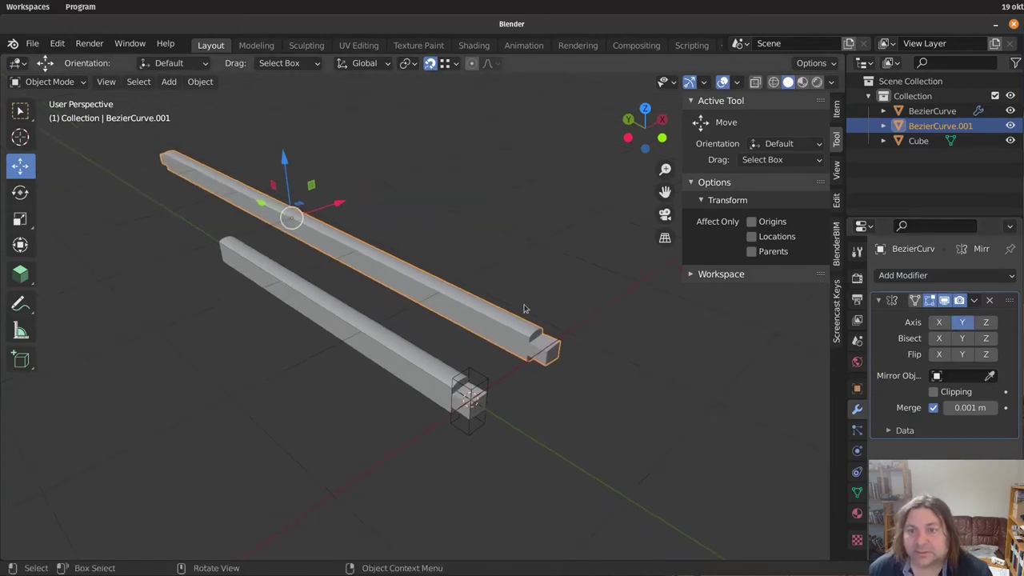
Show the mirrored log in wireframe shading, enter mesh editing and select the vertices at its middle seam
{"action": "key", "text": "z"}
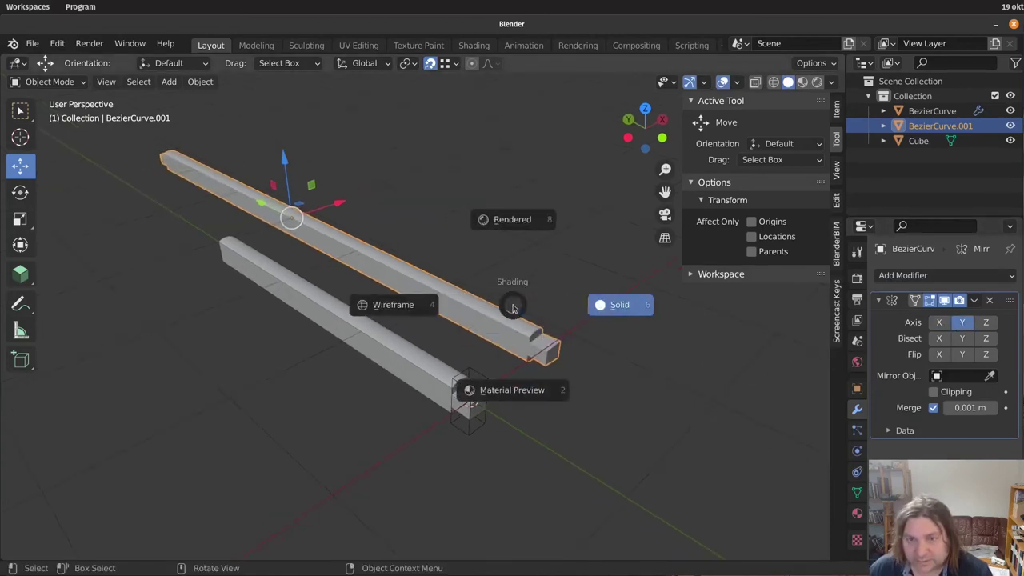
{"action": "left_click", "coordinate": [402, 308]}
{"action": "key", "text": "Tab"}
{"action": "mouse_move", "coordinate": [480, 320]}
{"action": "middle_mouse_down"}
{"action": "mouse_move", "coordinate": [535, 339]}
{"action": "mouse_move", "coordinate": [362, 300]}
{"action": "mouse_move", "coordinate": [665, 357]}
{"action": "middle_mouse_up"}
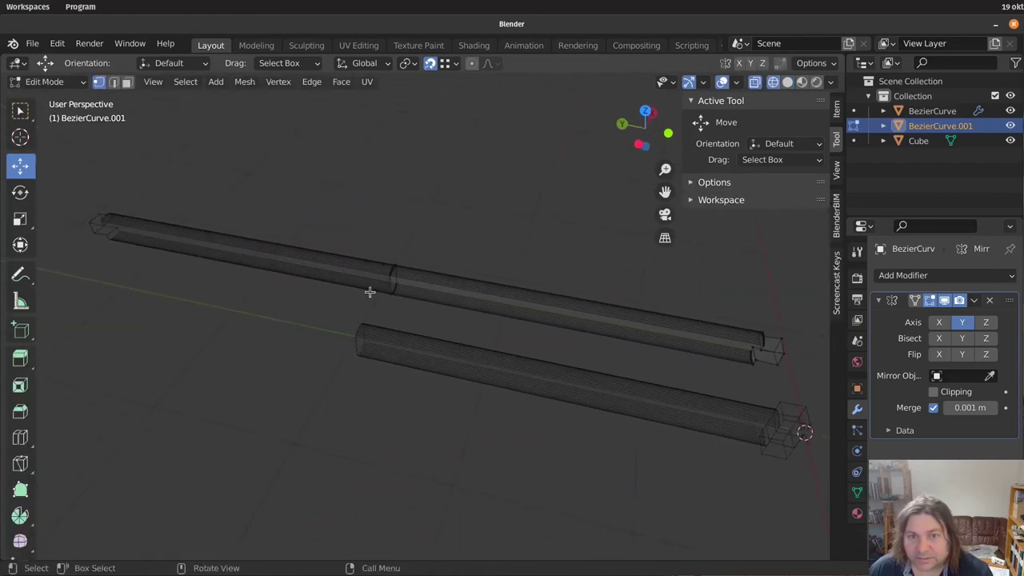
{"action": "middle_click_drag", "start_coordinate": [615, 302], "coordinate": [589, 336]}
{"action": "scroll", "coordinate": [571, 322], "scroll_direction": "down", "scroll_amount": 3}
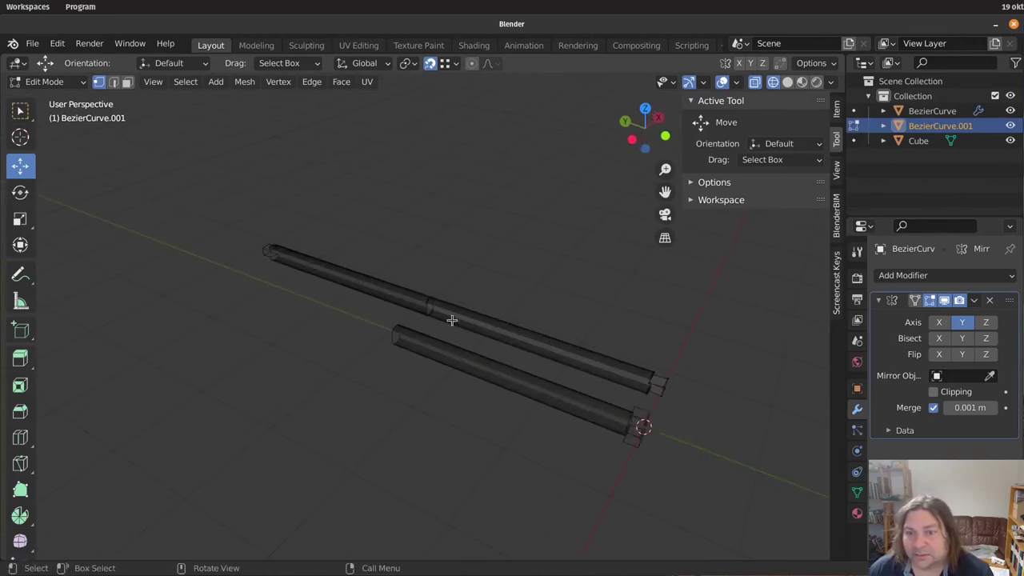
{"action": "middle_click_drag", "start_coordinate": [452, 320], "coordinate": [434, 334]}
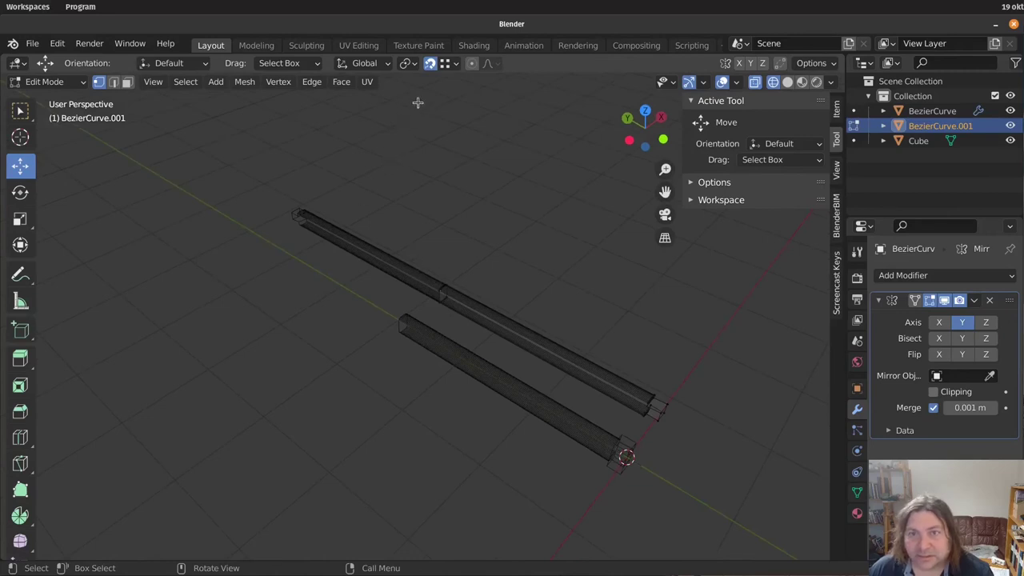
{"action": "left_click_drag", "start_coordinate": [405, 231], "coordinate": [479, 315]}
Try to move the seam vertices -2.85 m along Y to the notched end, and undo the move
{"action": "left_click_drag", "start_coordinate": [402, 272], "coordinate": [648, 404]}
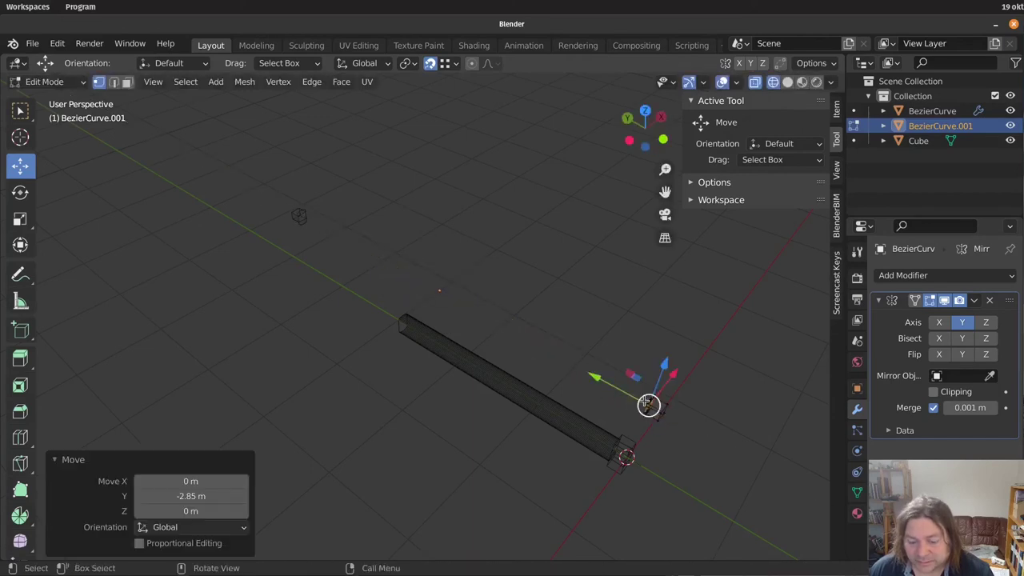
{"action": "key", "text": "ctrl+z"}
Leave mesh editing and apply the Mirror modifier on the duplicated log
{"action": "key", "text": "Tab"}
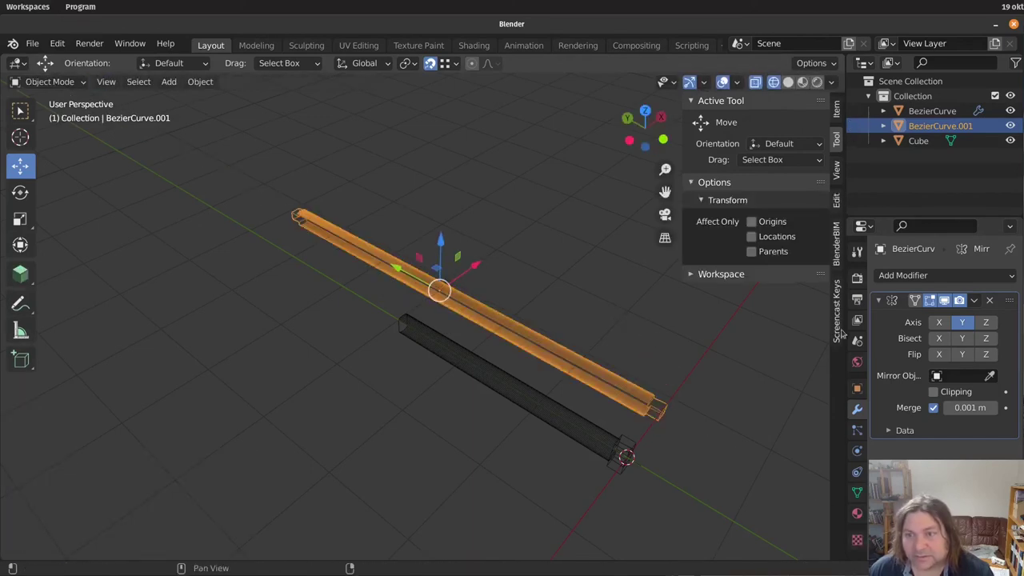
{"action": "left_click", "coordinate": [974, 300]}
{"action": "left_click", "coordinate": [960, 320]}
Move the log's middle seam vertices -2.85 m along Y, snapping them to the vertices at the near notch
{"action": "key", "text": "Tab"}
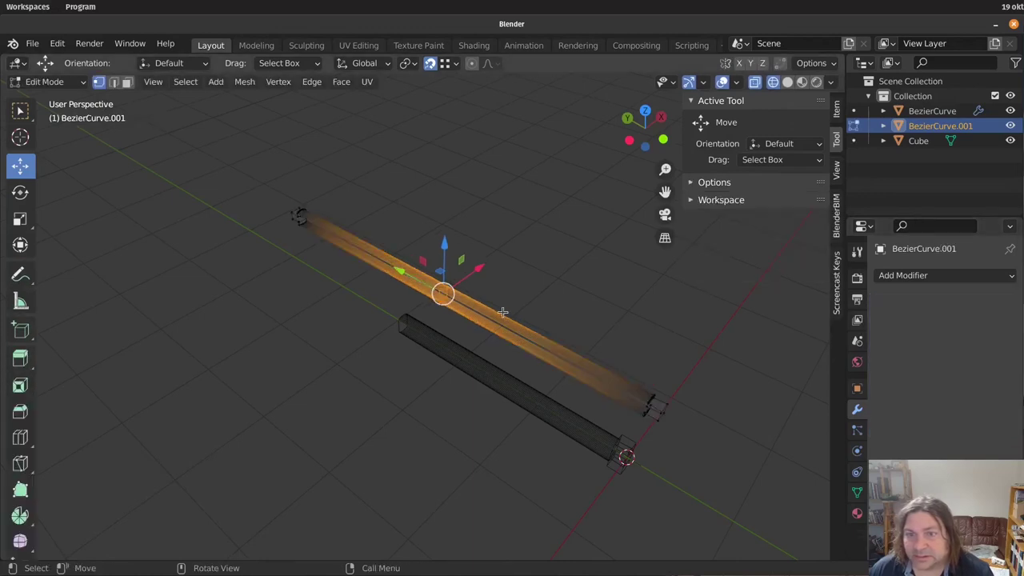
{"action": "key", "text": "g"}
{"action": "key", "text": "y"}
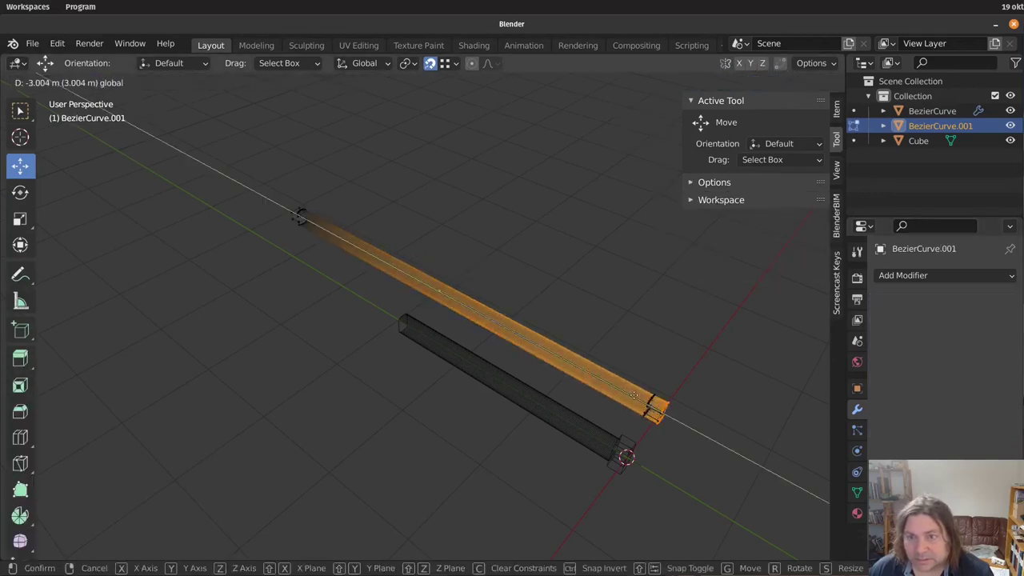
{"action": "left_click", "coordinate": [652, 404]}
{"action": "scroll", "coordinate": [686, 422], "scroll_direction": "up", "scroll_amount": 1}
Select the whole double-ended log mesh and merge its overlapping vertices by distance
{"action": "key", "text": "a"}
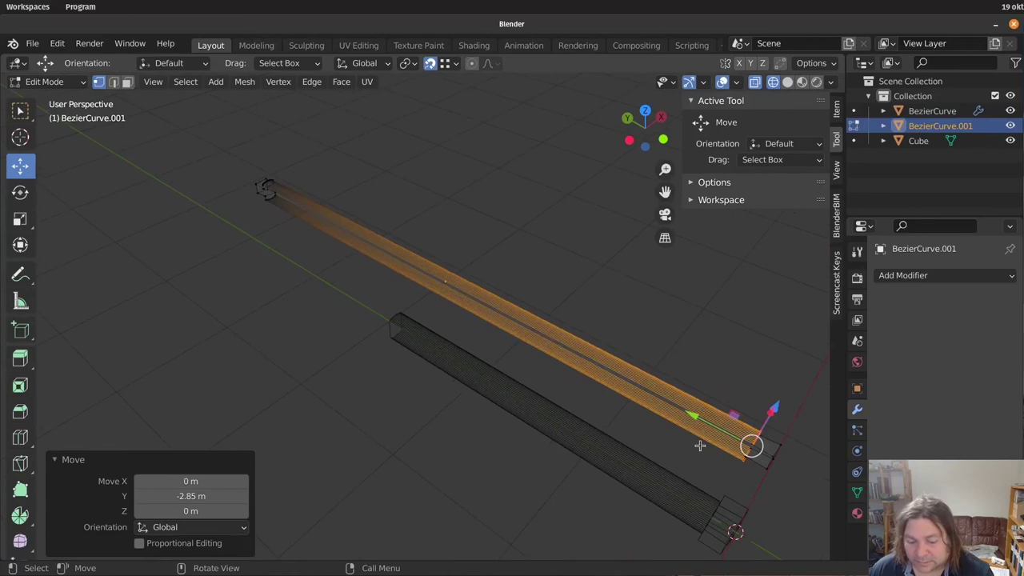
{"action": "scroll", "coordinate": [699, 445], "scroll_direction": "up", "scroll_amount": 1}
{"action": "key", "text": "m"}
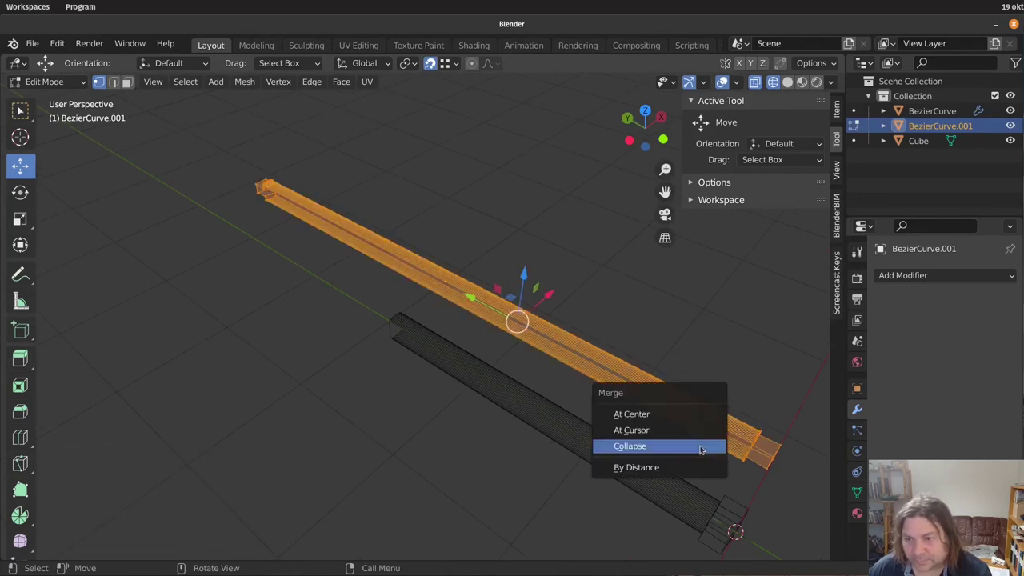
{"action": "left_click", "coordinate": [668, 469]}
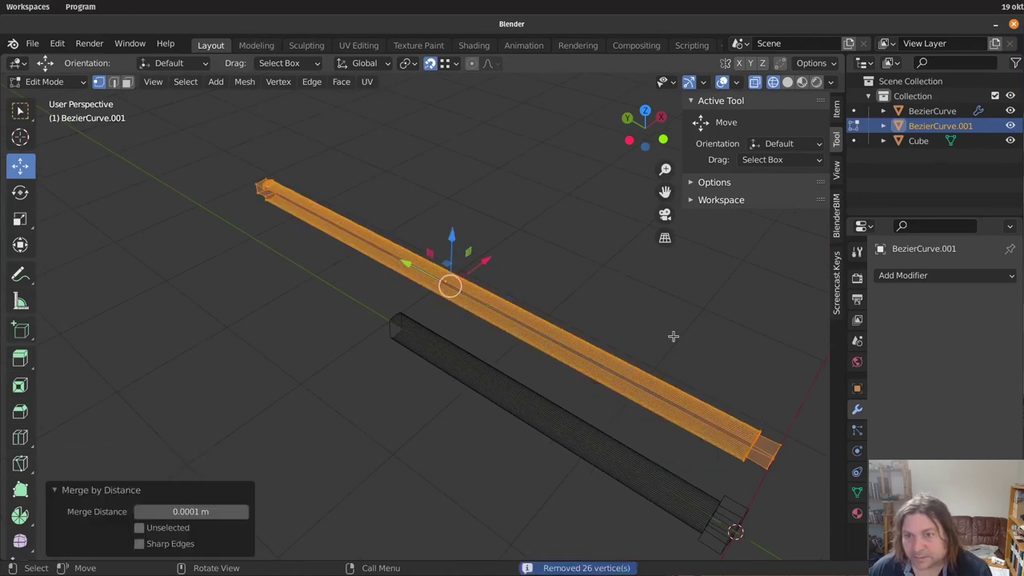
Select the long lengthwise edges of the double-ended log and subdivide them with 10 cuts, then leave mesh editing
{"action": "left_click", "coordinate": [115, 83]}
{"action": "left_click_drag", "start_coordinate": [562, 276], "coordinate": [509, 364]}
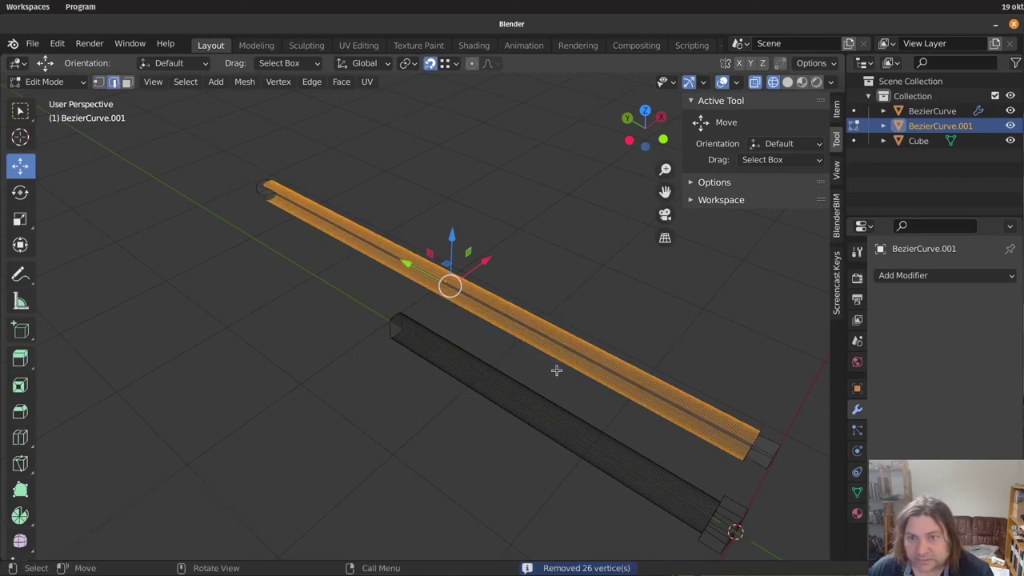
{"action": "left_click", "coordinate": [311, 81]}
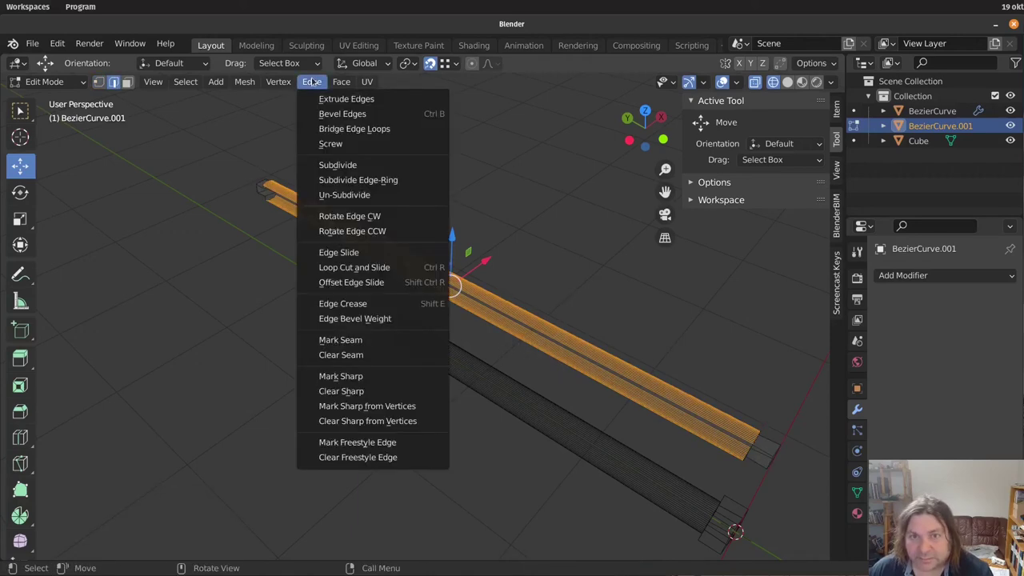
{"action": "left_click", "coordinate": [357, 163]}
{"action": "left_click", "coordinate": [245, 447]}
{"action": "left_click", "coordinate": [245, 447]}
{"action": "left_click", "coordinate": [245, 447]}
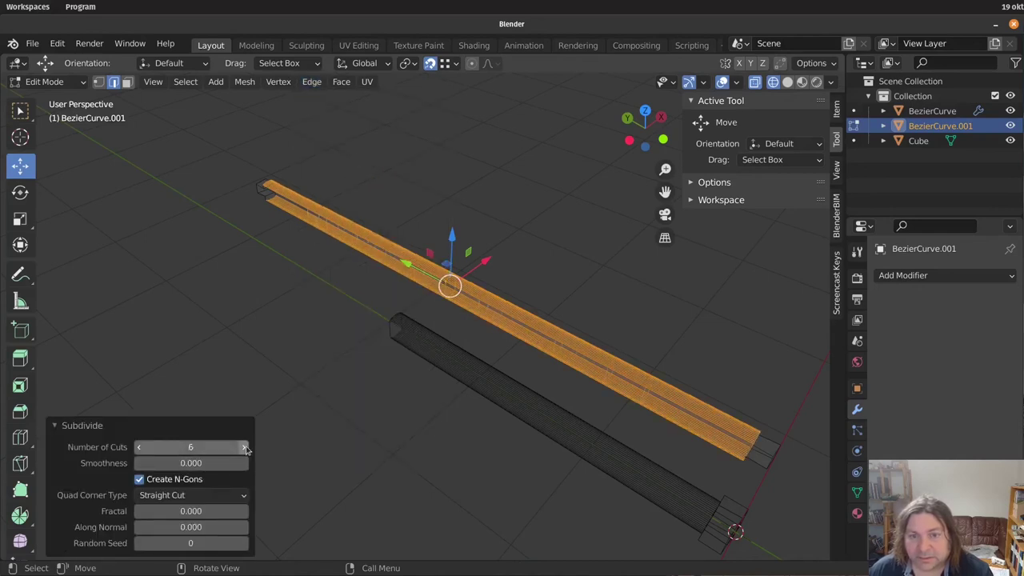
{"action": "left_click", "coordinate": [196, 448]}
{"action": "type", "text": "10"}
{"action": "key", "text": "Return"}
{"action": "key", "text": "Tab"}
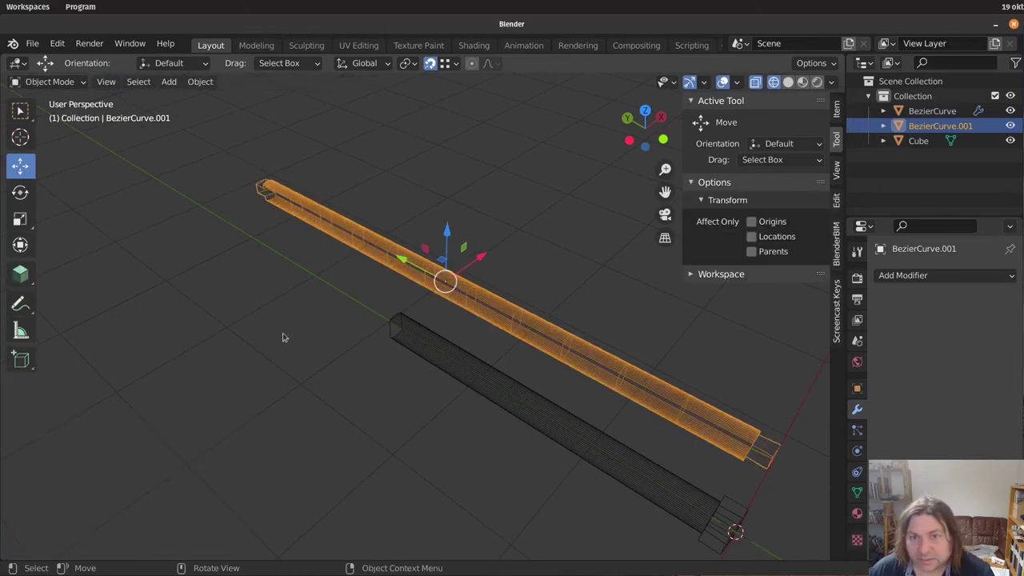
Add a Plain Axes empty, place it at the log's near end, and move it 2.7409 m along Y to mid-length
{"action": "left_click", "coordinate": [646, 318]}
{"action": "middle_click_drag", "start_coordinate": [664, 355], "coordinate": [688, 387]}
{"action": "left_click", "coordinate": [656, 355]}
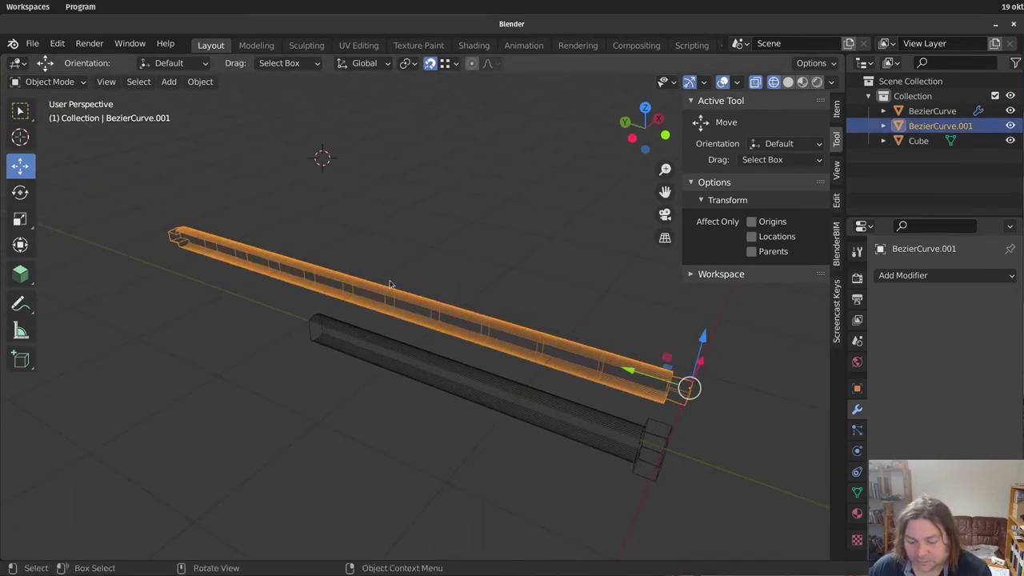
{"action": "left_click", "coordinate": [414, 253]}
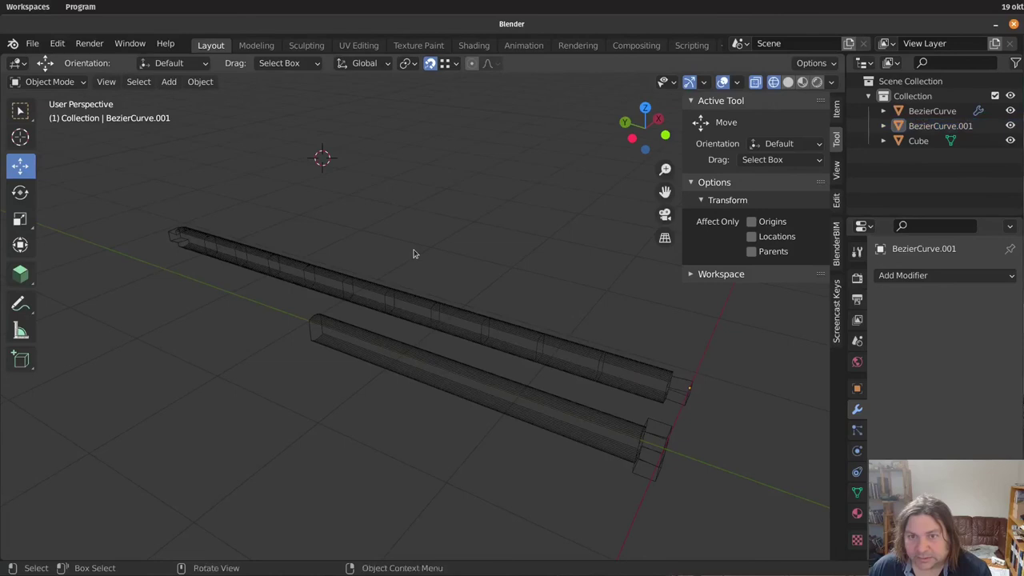
{"action": "key", "text": "shift+a"}
{"action": "mouse_move", "coordinate": [405, 397]}
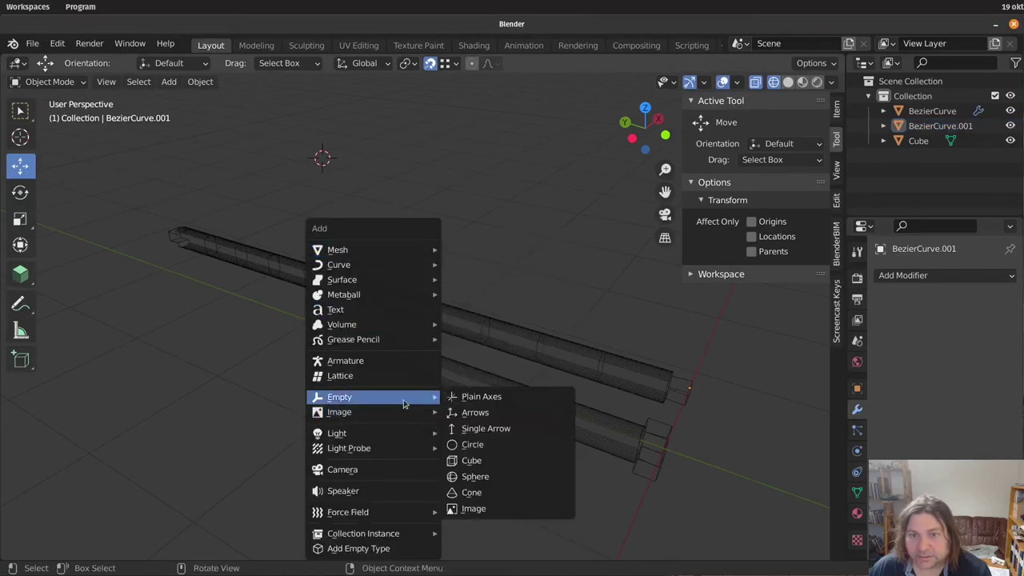
{"action": "left_click", "coordinate": [474, 400]}
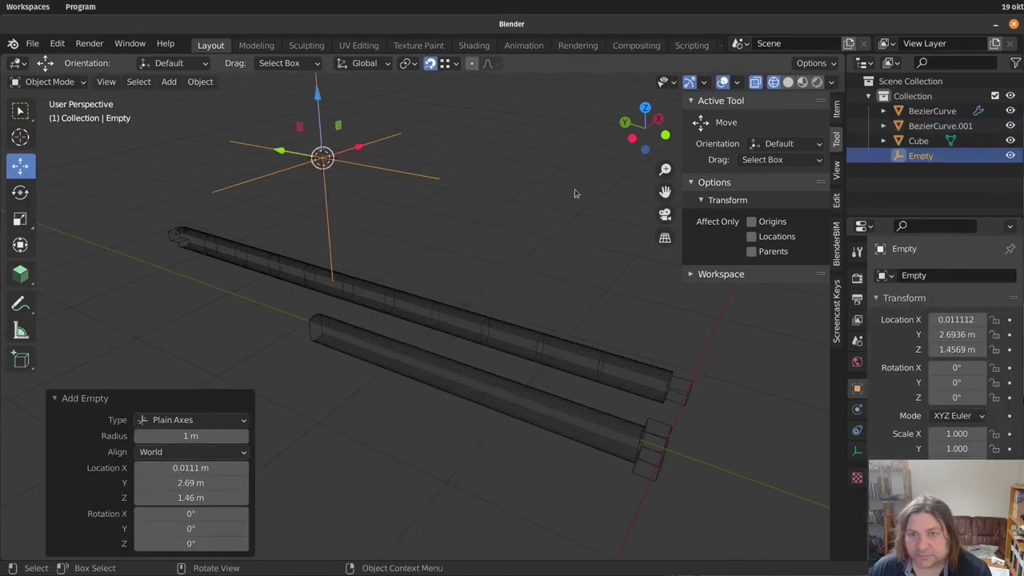
{"action": "left_click_drag", "start_coordinate": [334, 160], "coordinate": [688, 392]}
{"action": "left_click_drag", "start_coordinate": [629, 374], "coordinate": [388, 313]}
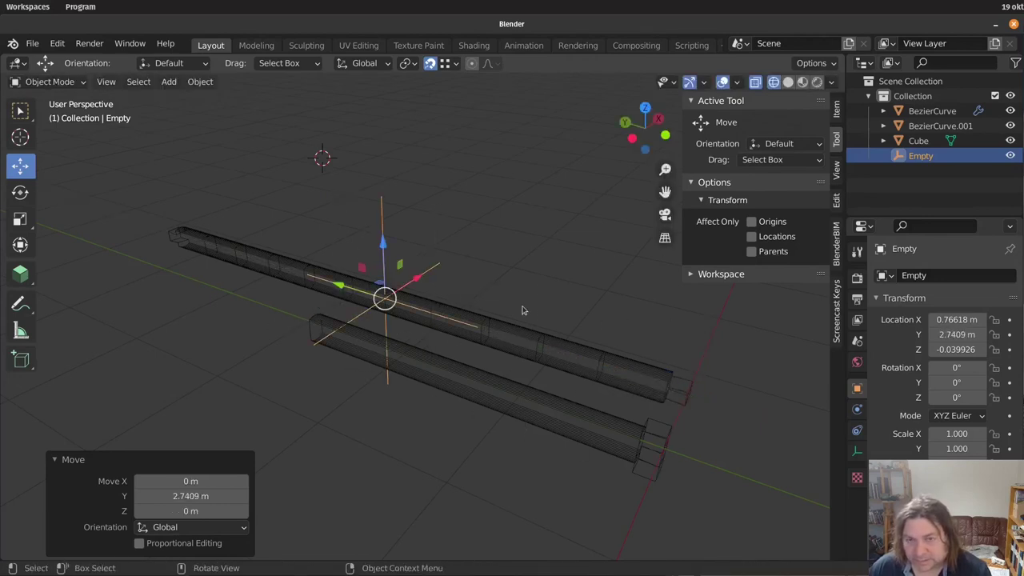
Rotate the empty about 4° in the right orthographic view
{"action": "key", "text": "KP_1"}
{"action": "key", "text": "KP_3"}
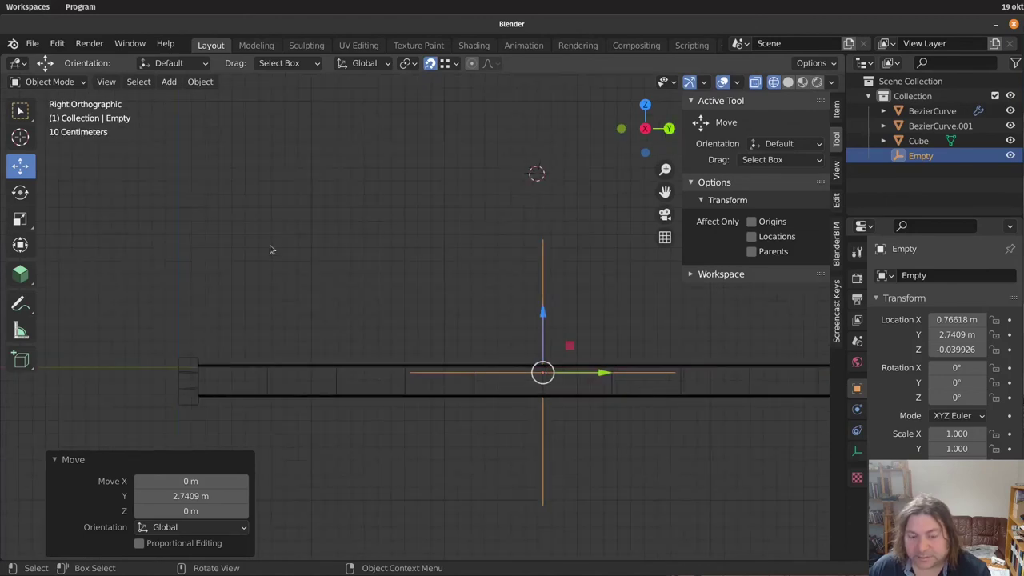
{"action": "key", "text": "r"}
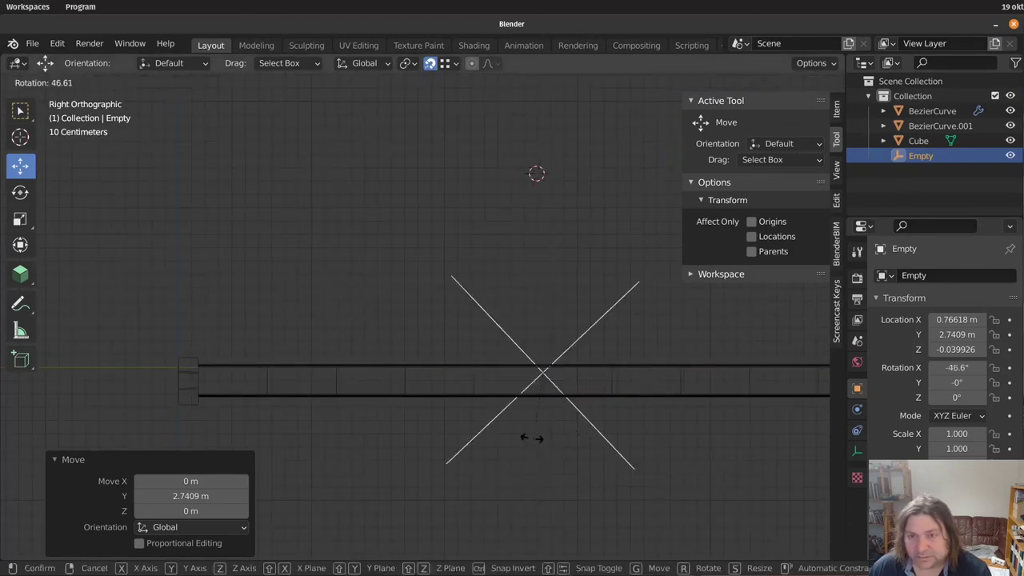
{"action": "left_click", "coordinate": [573, 413]}
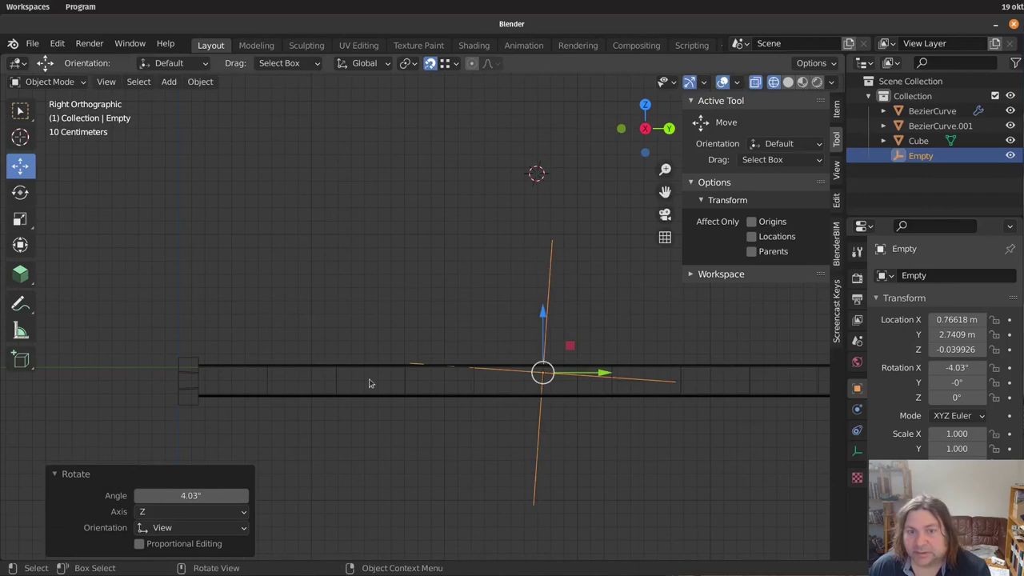
{"action": "middle_click_drag", "start_coordinate": [361, 421], "coordinate": [411, 402]}
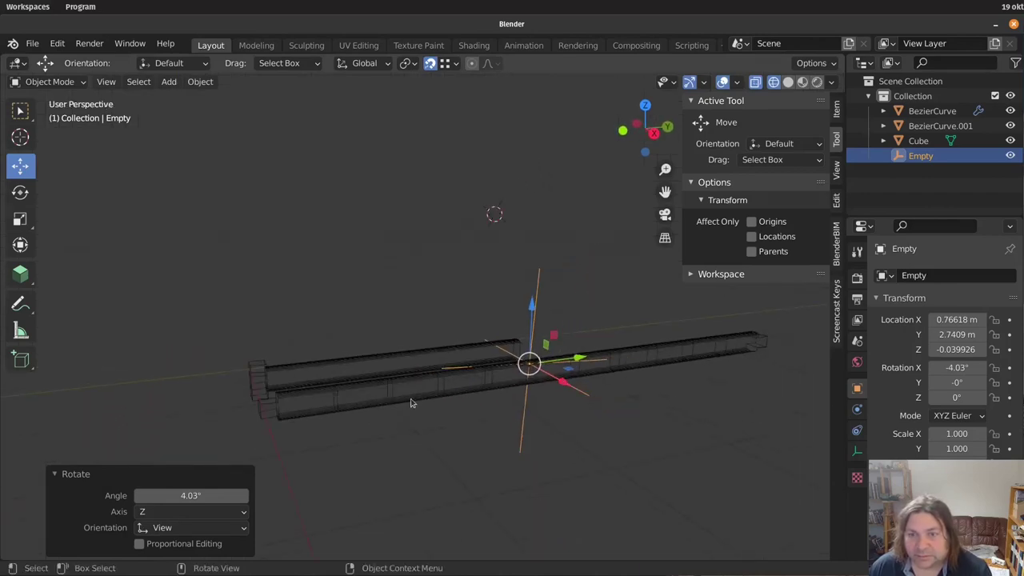
Add a Simple Deform modifier to the double-ended log, set to Bend with the empty as origin and an angle of about 4.2°
{"action": "left_click", "coordinate": [411, 402]}
{"action": "left_click", "coordinate": [922, 276]}
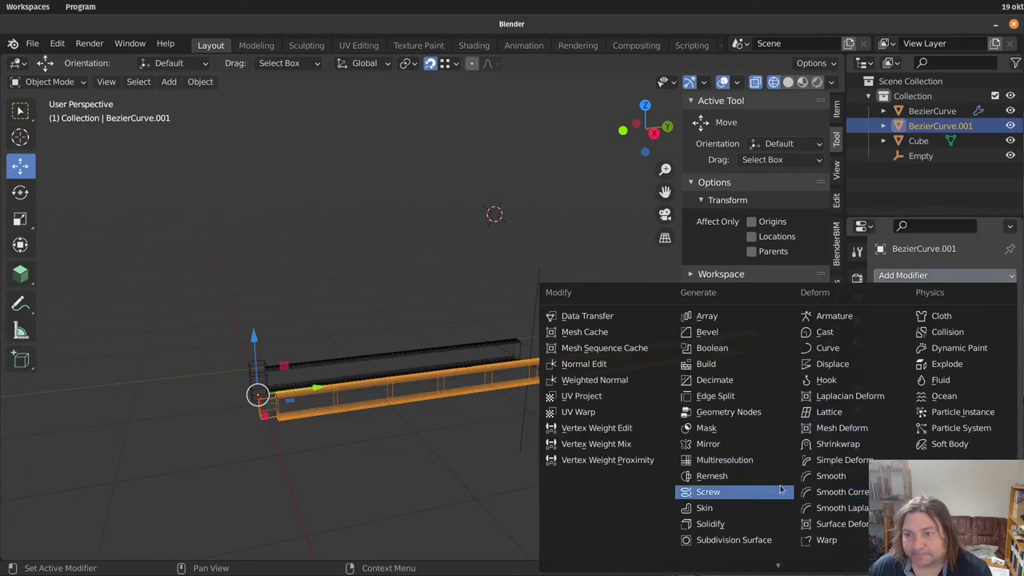
{"action": "left_click", "coordinate": [840, 460]}
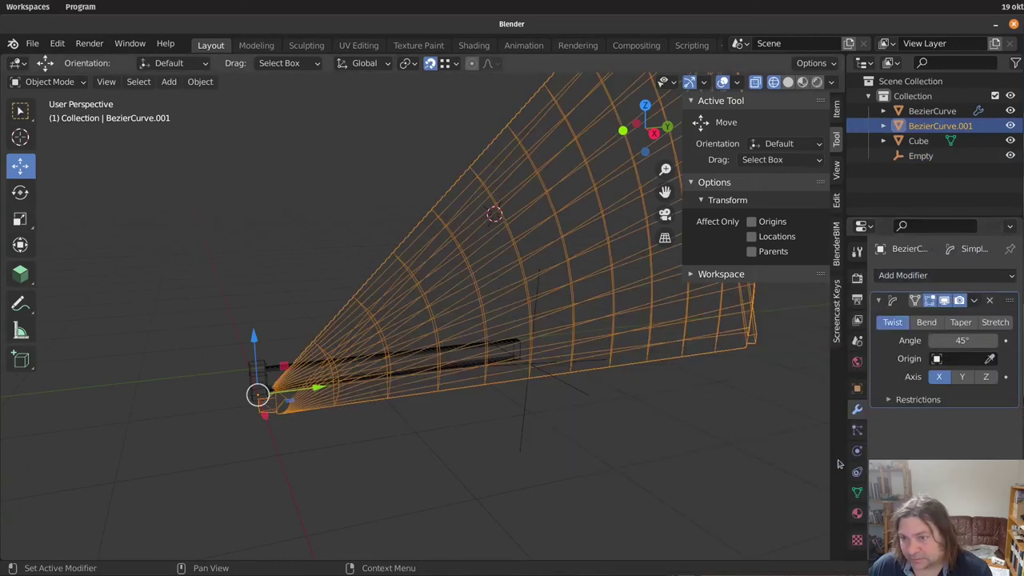
{"action": "left_click", "coordinate": [927, 323]}
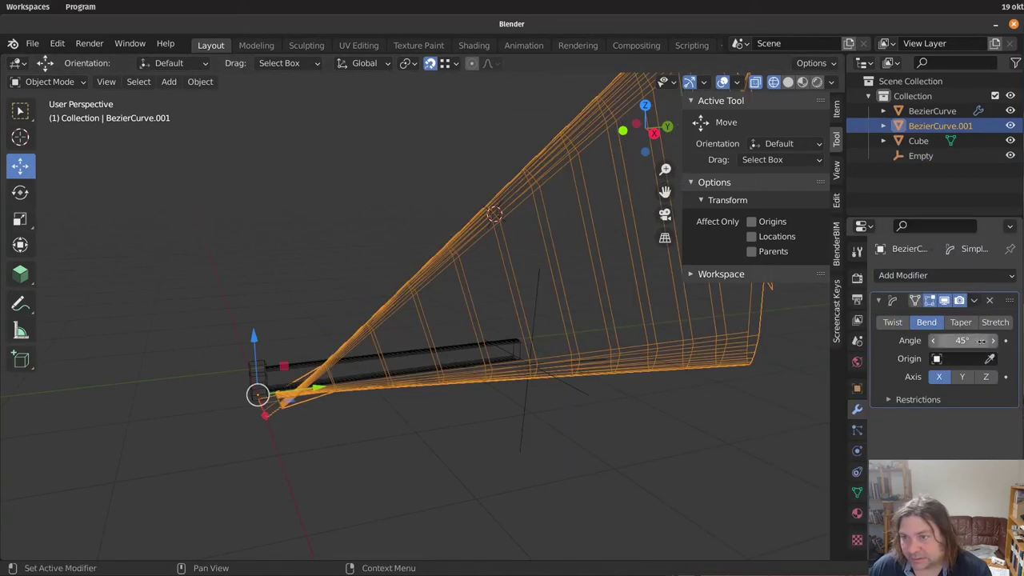
{"action": "left_click_drag", "start_coordinate": [962, 340], "coordinate": [942, 340]}
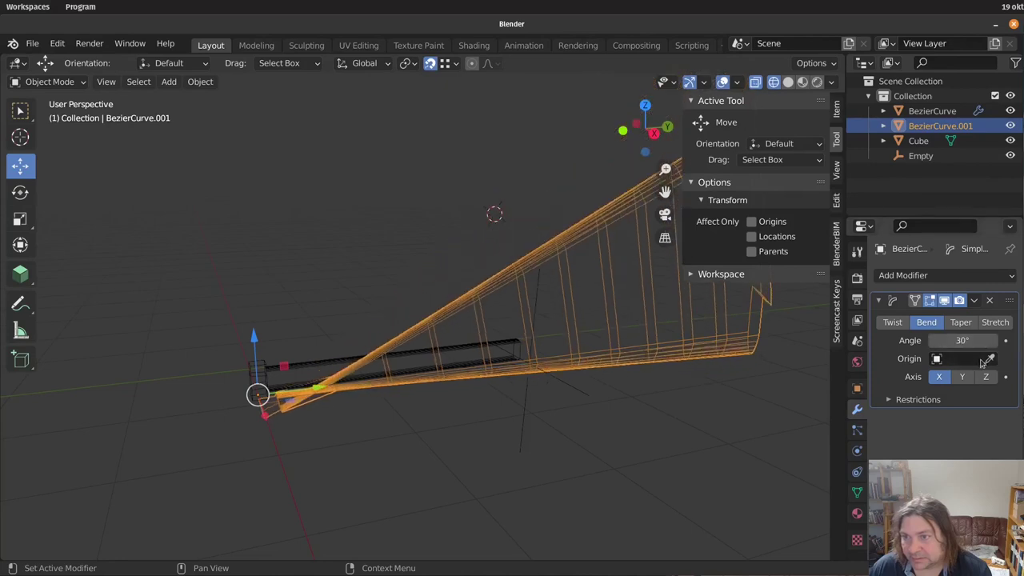
{"action": "left_click", "coordinate": [936, 358]}
{"action": "left_click", "coordinate": [889, 413]}
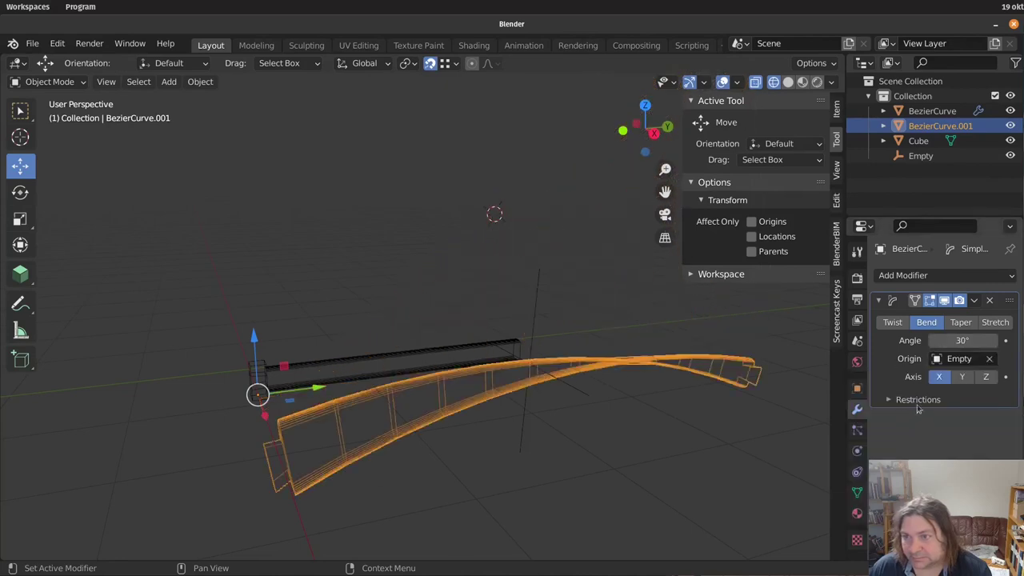
{"action": "left_click_drag", "start_coordinate": [962, 339], "coordinate": [929, 340]}
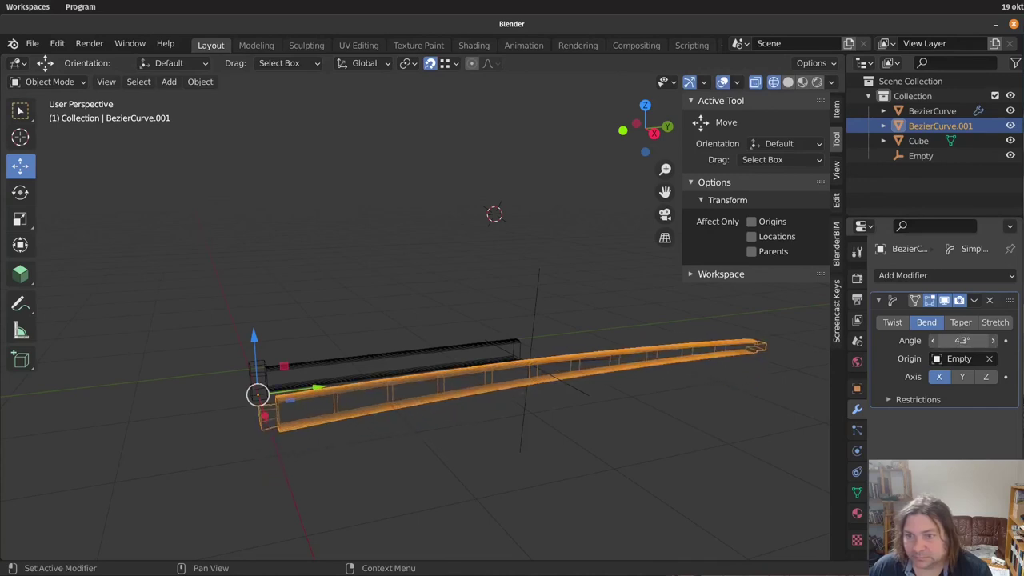
Shift the empty about 0.013 m along Y and show the scene in solid shading
{"action": "middle_click_drag", "start_coordinate": [608, 448], "coordinate": [336, 288]}
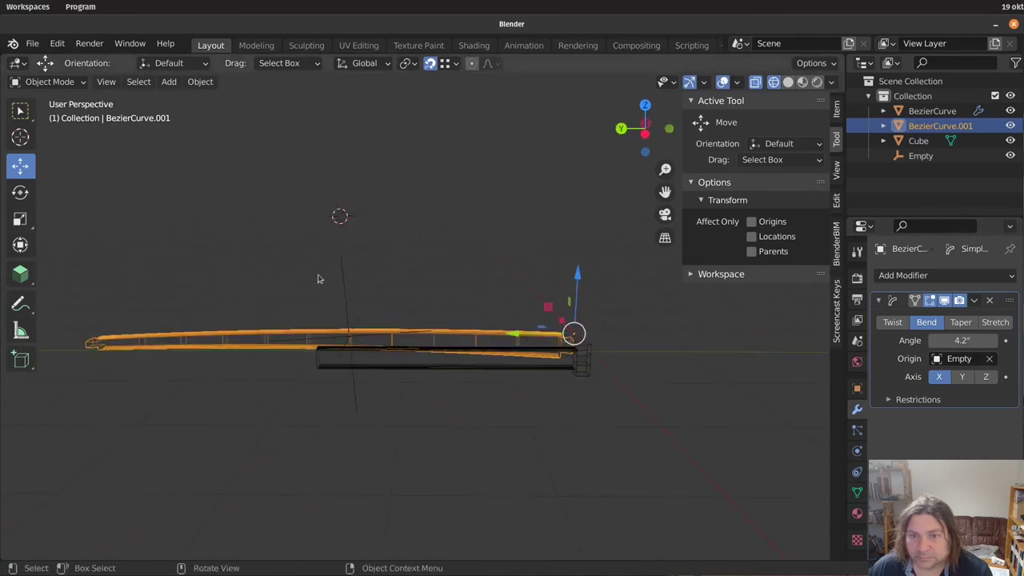
{"action": "left_click", "coordinate": [339, 304]}
{"action": "left_click_drag", "start_coordinate": [294, 337], "coordinate": [289, 340]}
{"action": "key", "text": "z"}
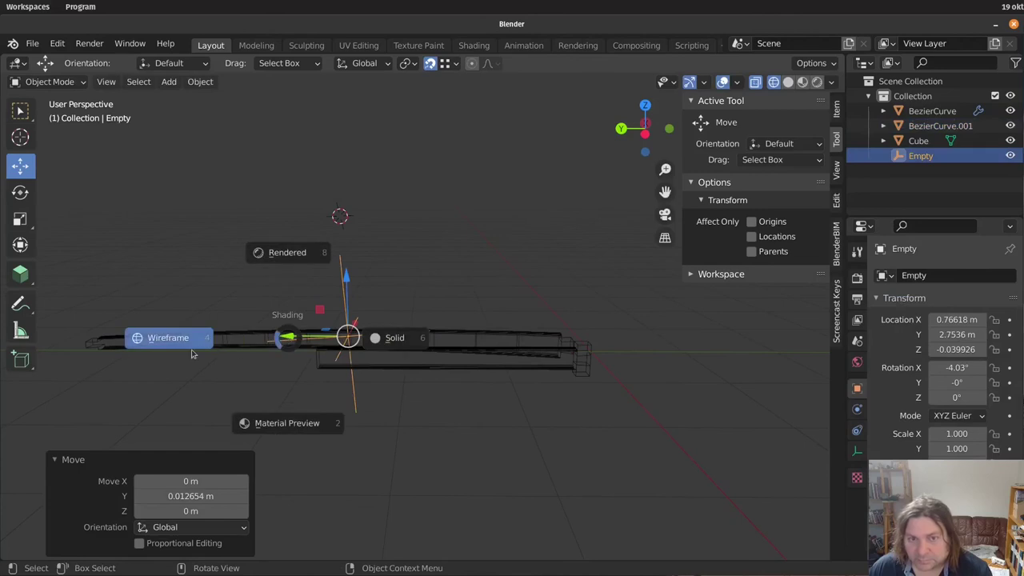
{"action": "left_click", "coordinate": [396, 337]}
{"action": "mouse_move", "coordinate": [607, 408]}
{"action": "middle_mouse_down"}
{"action": "mouse_move", "coordinate": [498, 413]}
{"action": "mouse_move", "coordinate": [274, 392]}
{"action": "mouse_move", "coordinate": [498, 371]}
{"action": "middle_mouse_up"}
{"action": "left_click_drag", "start_coordinate": [467, 327], "coordinate": [529, 342]}
{"action": "middle_click_drag", "start_coordinate": [530, 342], "coordinate": [672, 415]}
Set the double-ended log's bend angle to 2.5°
{"action": "left_click", "coordinate": [552, 326]}
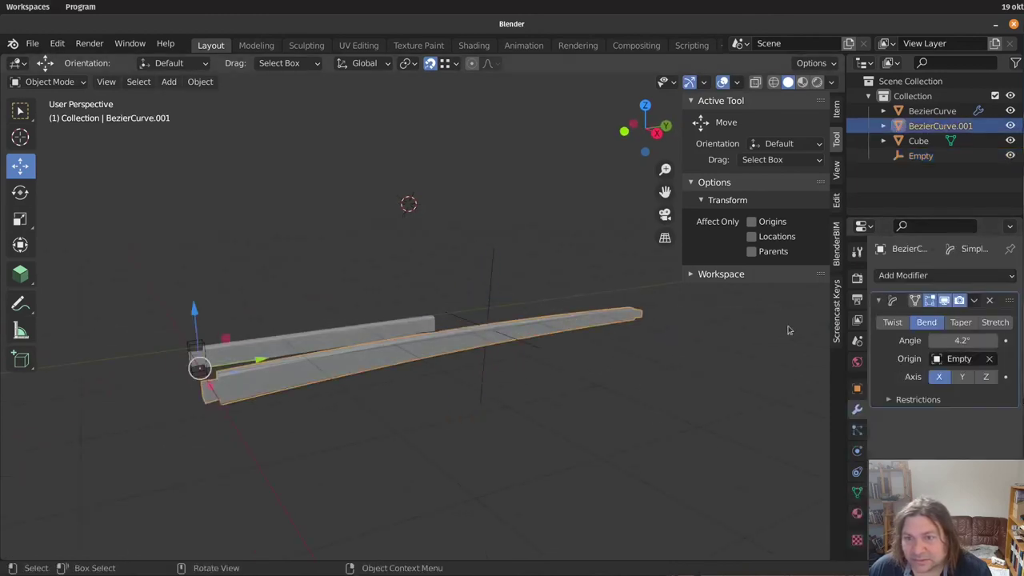
{"action": "left_click_drag", "start_coordinate": [961, 340], "coordinate": [944, 340]}
Examine the bent log's curvature and its notched ends from several angles
{"action": "middle_click_drag", "start_coordinate": [584, 400], "coordinate": [2, 384]}
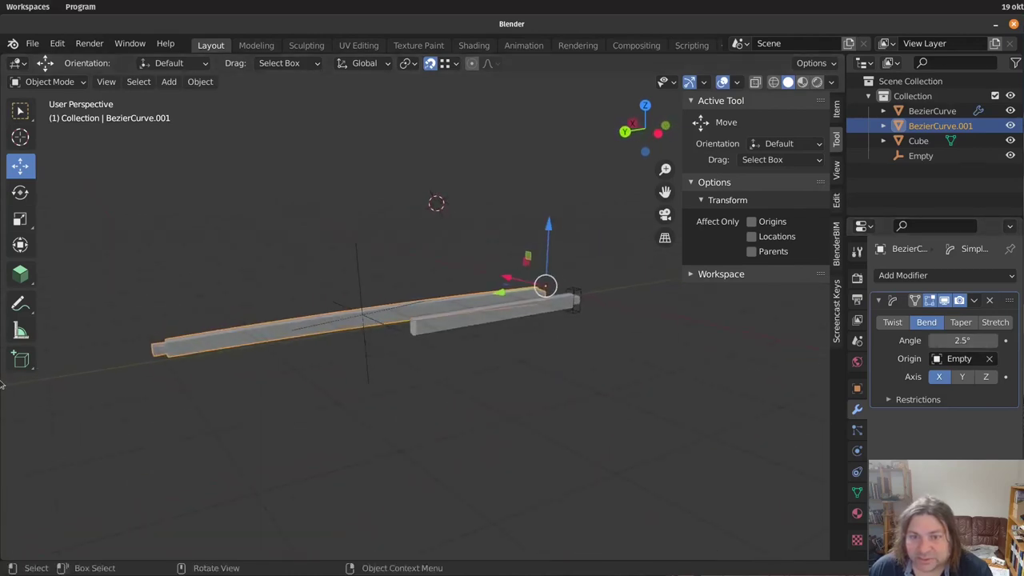
{"action": "middle_click_drag", "start_coordinate": [185, 385], "coordinate": [448, 395]}
{"action": "scroll", "coordinate": [392, 368], "scroll_direction": "up", "scroll_amount": 1}
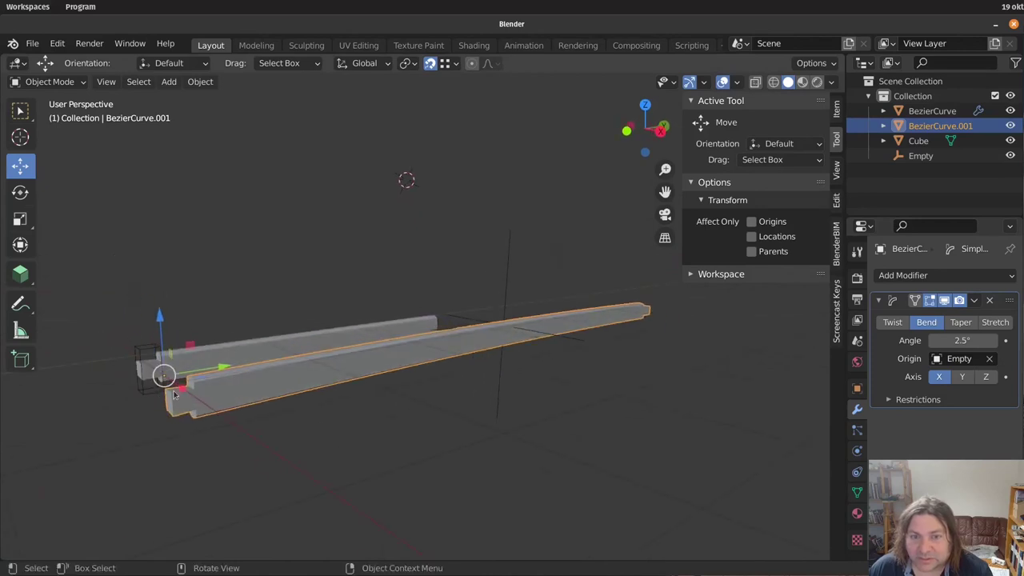
{"action": "middle_click_drag", "start_coordinate": [632, 326], "coordinate": [160, 372]}
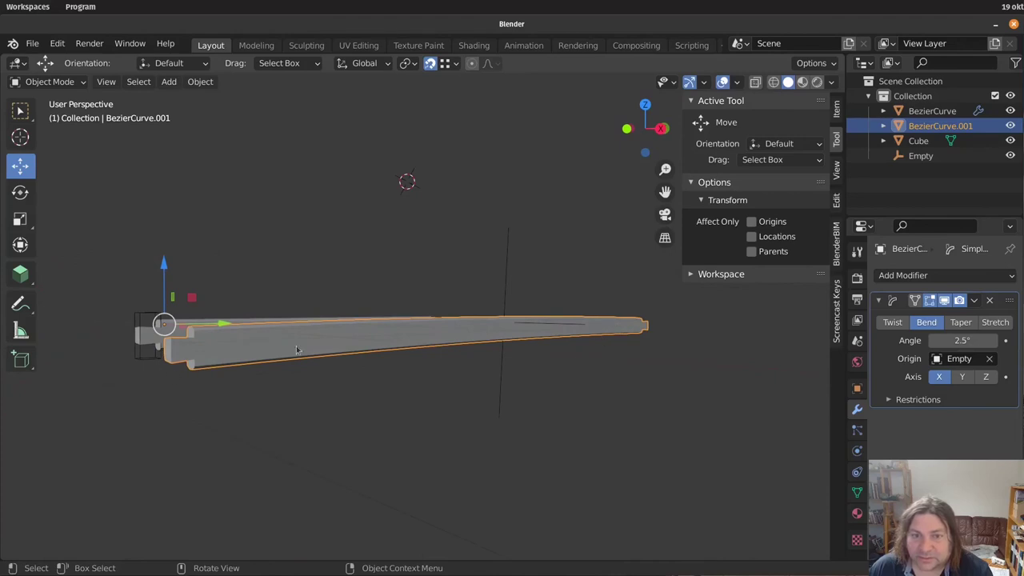
{"action": "middle_click_drag", "start_coordinate": [414, 381], "coordinate": [461, 330]}
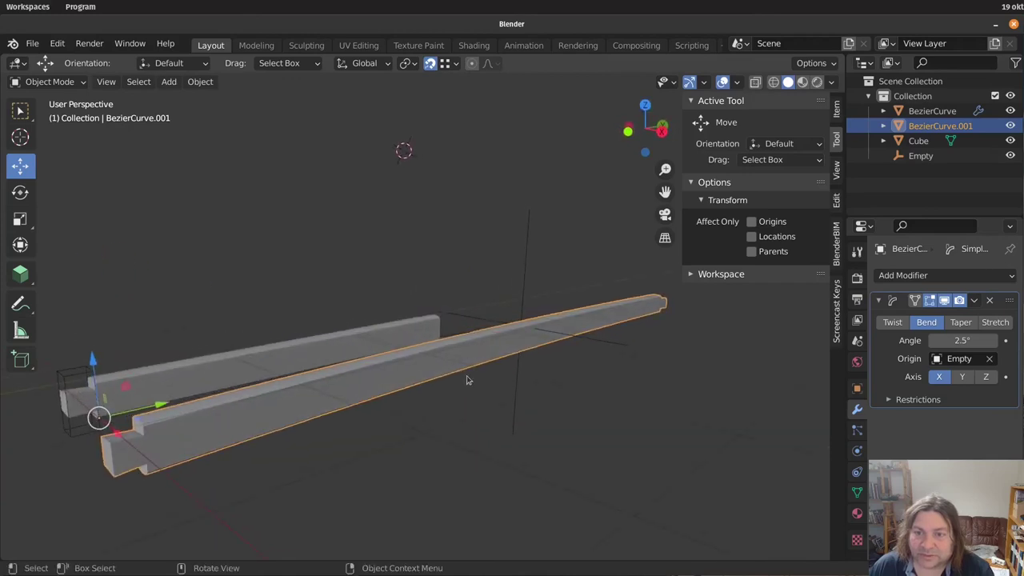
{"action": "middle_click_drag", "start_coordinate": [467, 380], "coordinate": [450, 383]}
{"action": "middle_click_drag", "start_coordinate": [331, 399], "coordinate": [362, 381]}
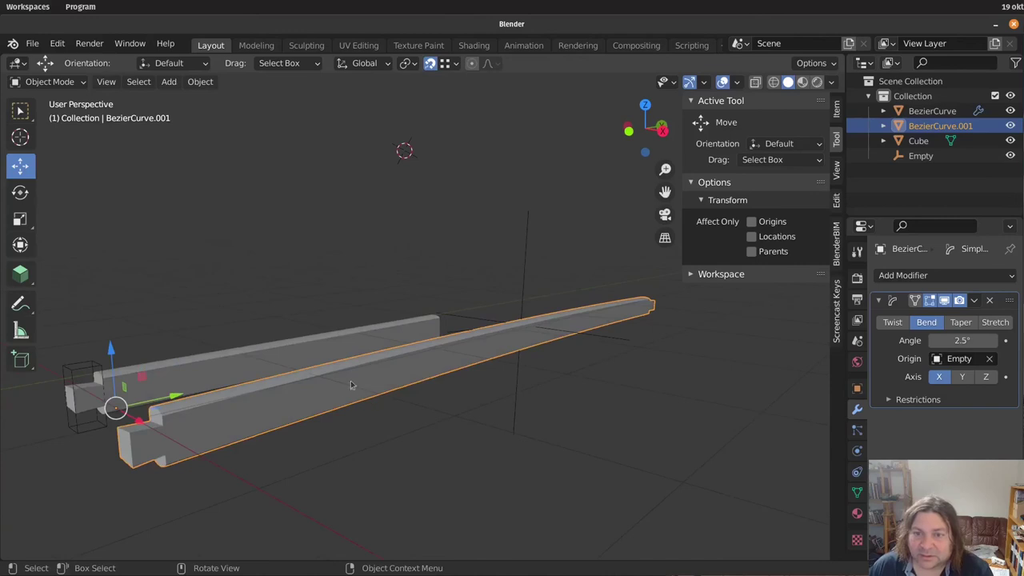
{"action": "middle_click_drag", "start_coordinate": [286, 403], "coordinate": [345, 400]}
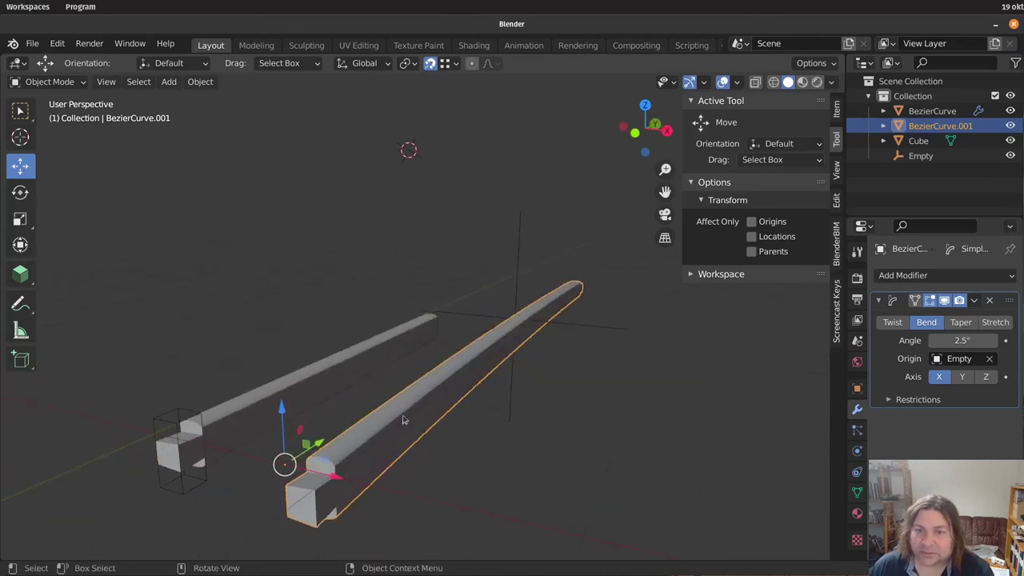
{"action": "middle_click_drag", "start_coordinate": [455, 355], "coordinate": [401, 358]}
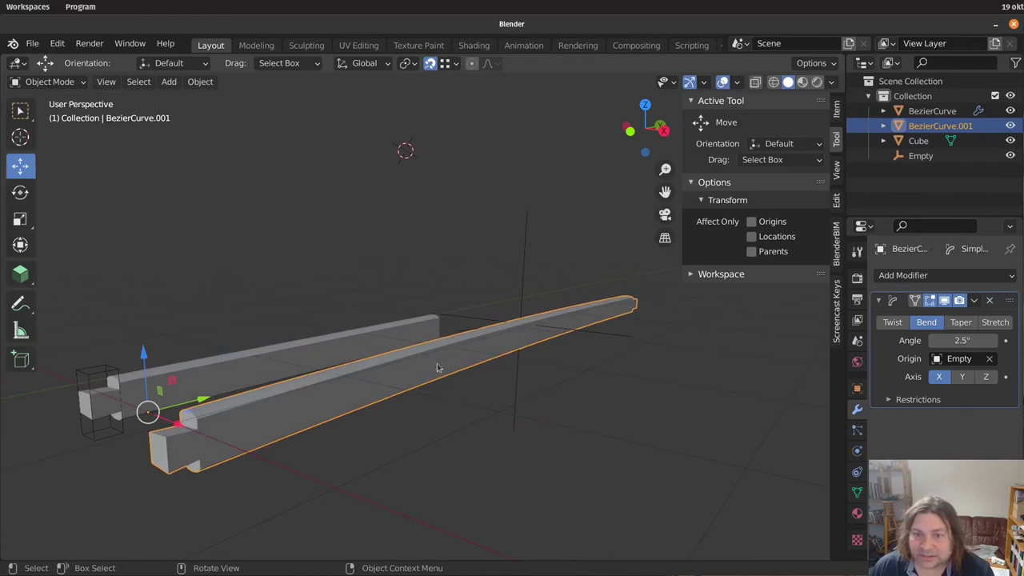
Delete the bent double-ended log together with its empty
{"action": "scroll", "coordinate": [437, 367], "scroll_direction": "down", "scroll_amount": 2}
{"action": "scroll", "coordinate": [441, 373], "scroll_direction": "down", "scroll_amount": 2}
{"action": "middle_click_drag", "start_coordinate": [441, 373], "coordinate": [491, 345]}
{"action": "left_click_drag", "start_coordinate": [560, 382], "coordinate": [468, 299]}
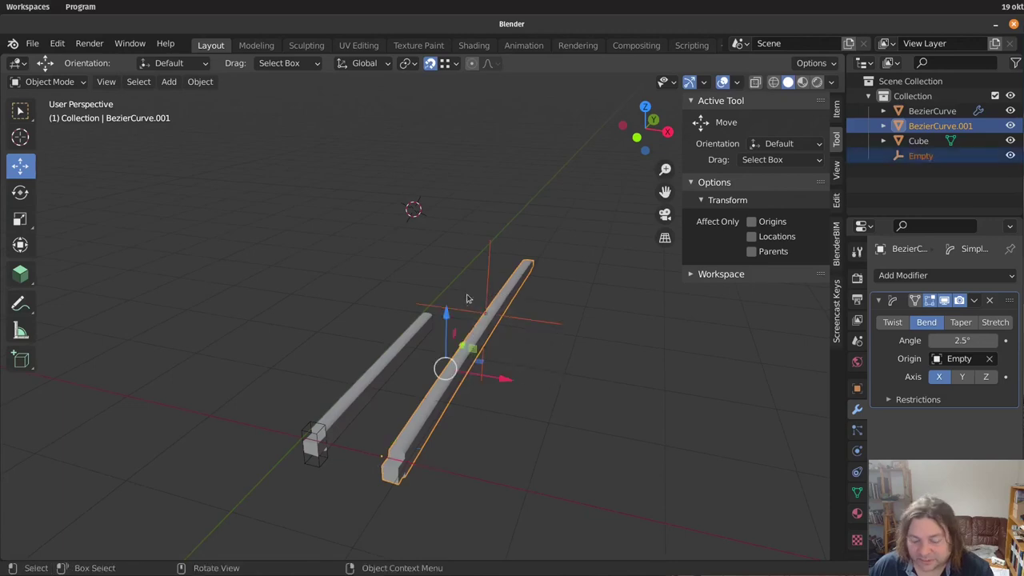
{"action": "key", "text": "x"}
{"action": "left_click", "coordinate": [468, 298]}
Duplicate the original log together with its notch-cutting cube and place the copies about 1.37 m along X
{"action": "middle_click_drag", "start_coordinate": [489, 396], "coordinate": [588, 383]}
{"action": "left_click", "coordinate": [507, 359]}
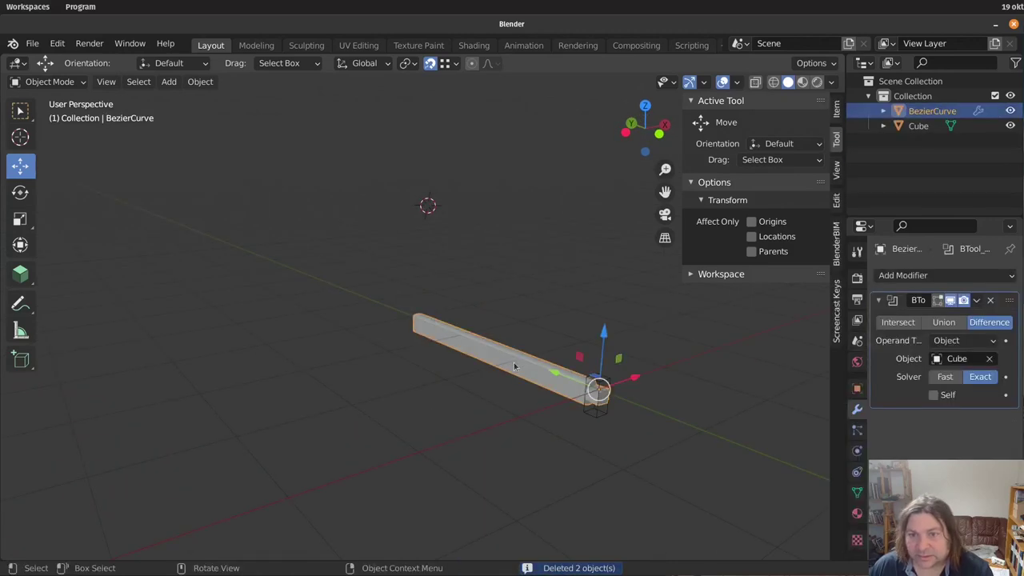
{"action": "left_click", "coordinate": [597, 415]}
{"action": "middle_click_drag", "start_coordinate": [603, 423], "coordinate": [553, 417]}
{"action": "key", "text": "shift+d"}
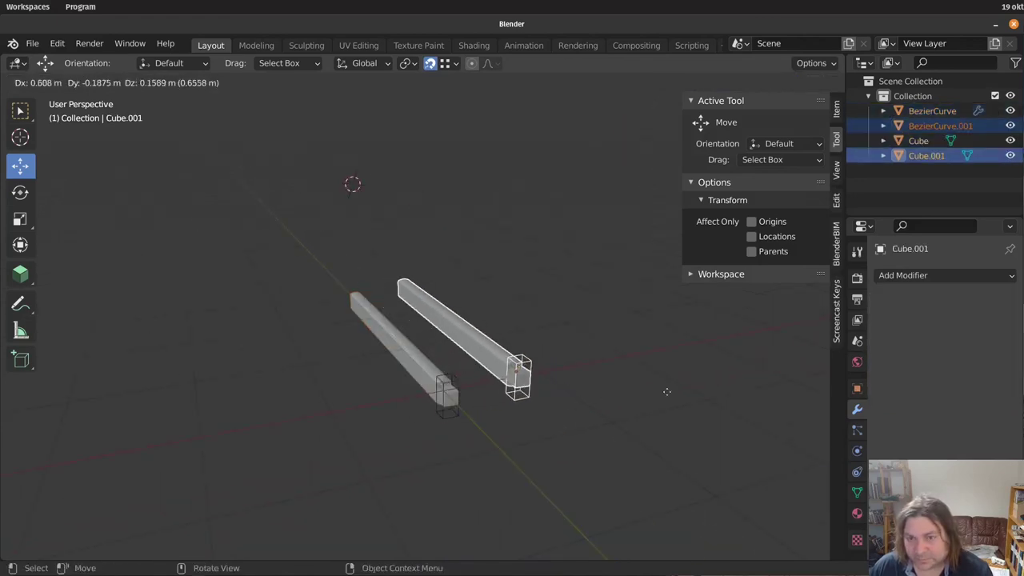
{"action": "key", "text": "x"}
{"action": "left_click", "coordinate": [682, 387]}
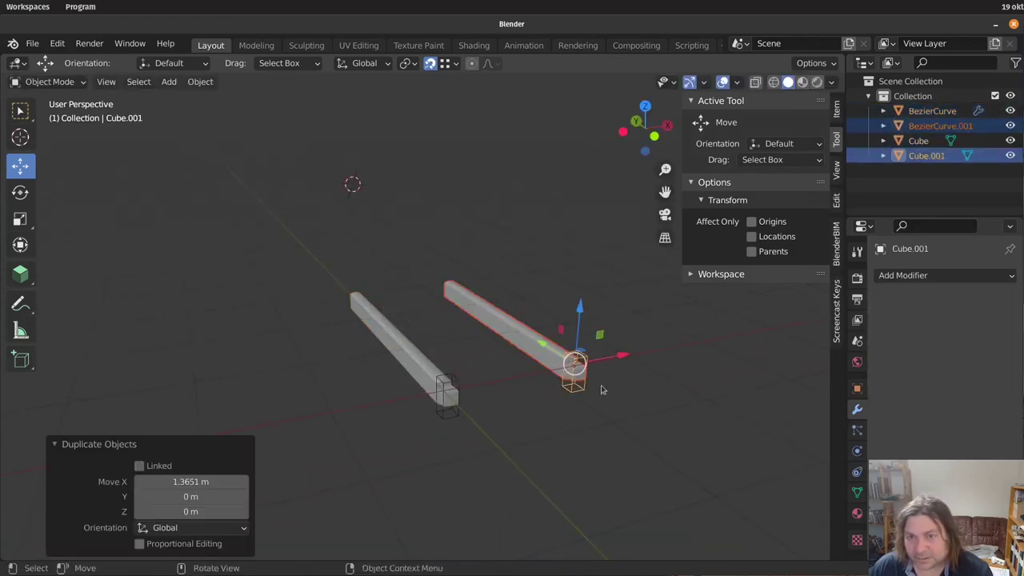
Apply the Boolean difference modifier on the copied log and delete the copy's notch-cutting cube
{"action": "left_click", "coordinate": [528, 310]}
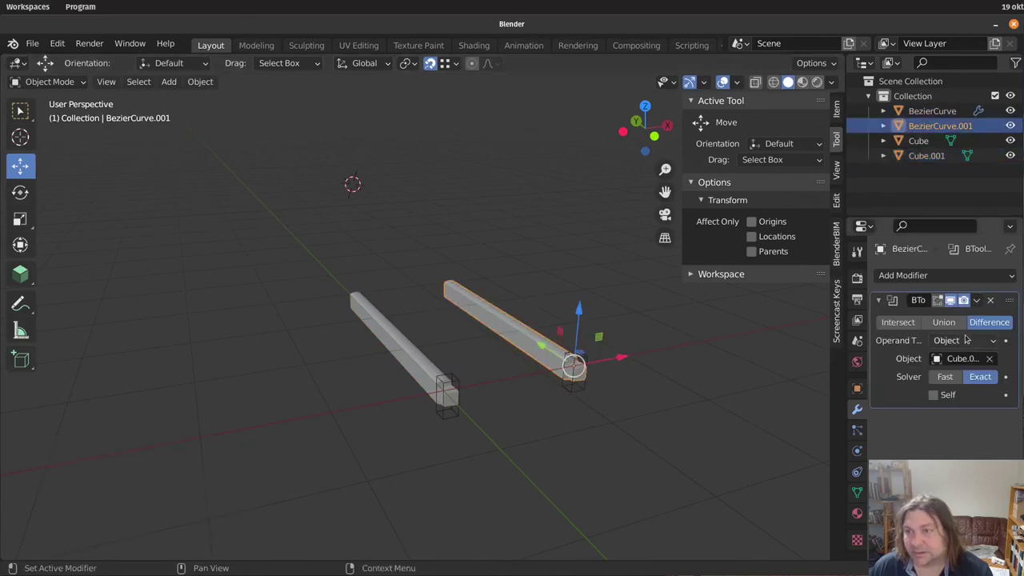
{"action": "left_click", "coordinate": [977, 301]}
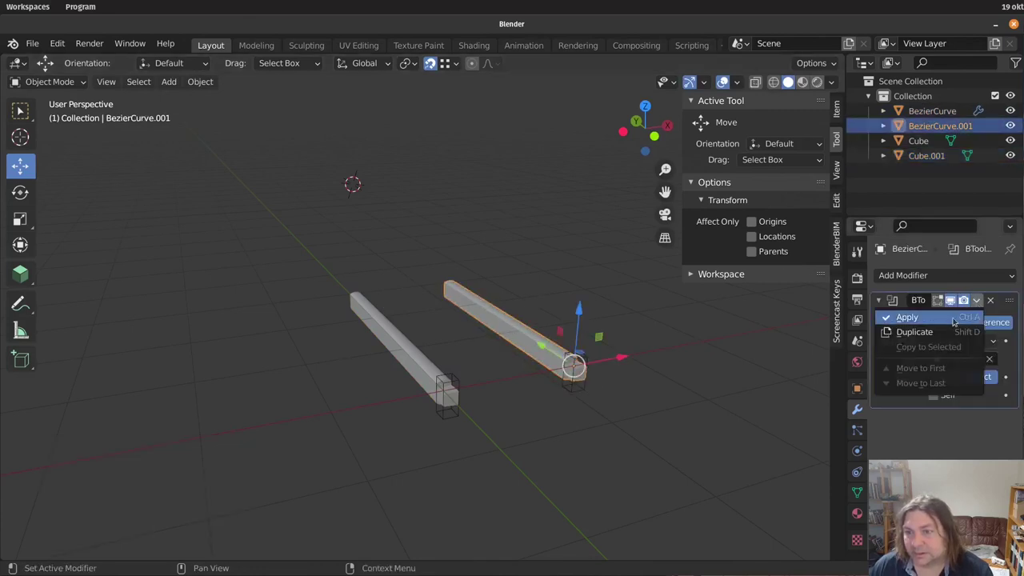
{"action": "left_click", "coordinate": [953, 322]}
{"action": "middle_click_drag", "start_coordinate": [610, 398], "coordinate": [614, 411]}
{"action": "left_click", "coordinate": [582, 406]}
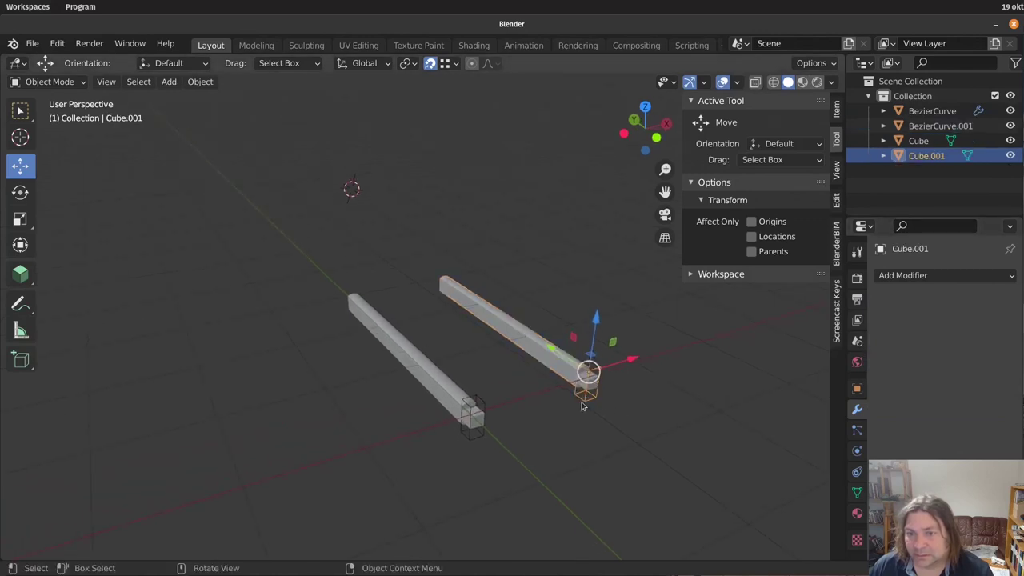
{"action": "key", "text": "x"}
{"action": "left_click", "coordinate": [583, 403]}
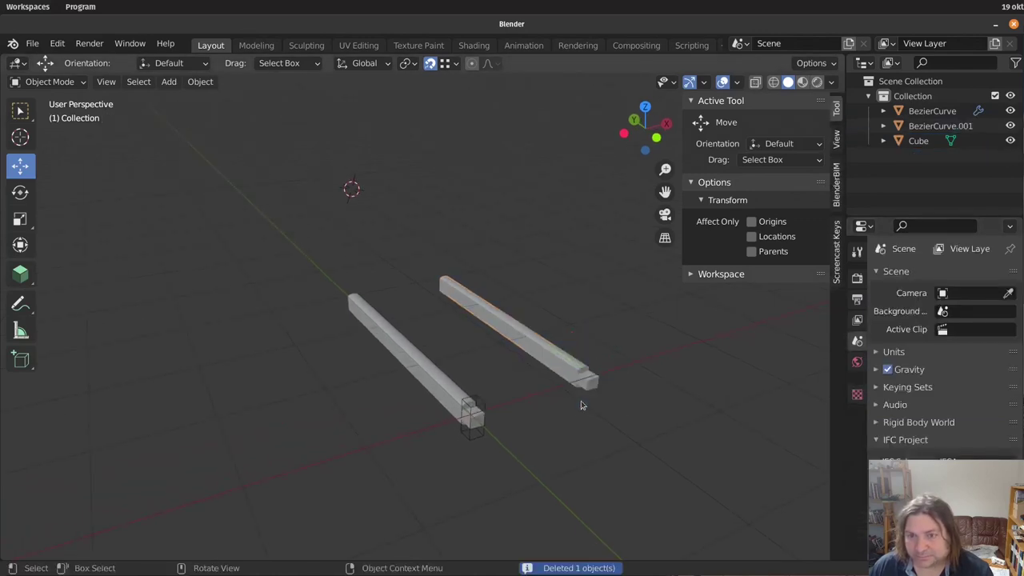
Move only the copied log's origin 3 m along Y to its unnotched end
{"action": "left_click", "coordinate": [553, 354]}
{"action": "middle_click_drag", "start_coordinate": [555, 353], "coordinate": [590, 292]}
{"action": "left_click", "coordinate": [759, 222]}
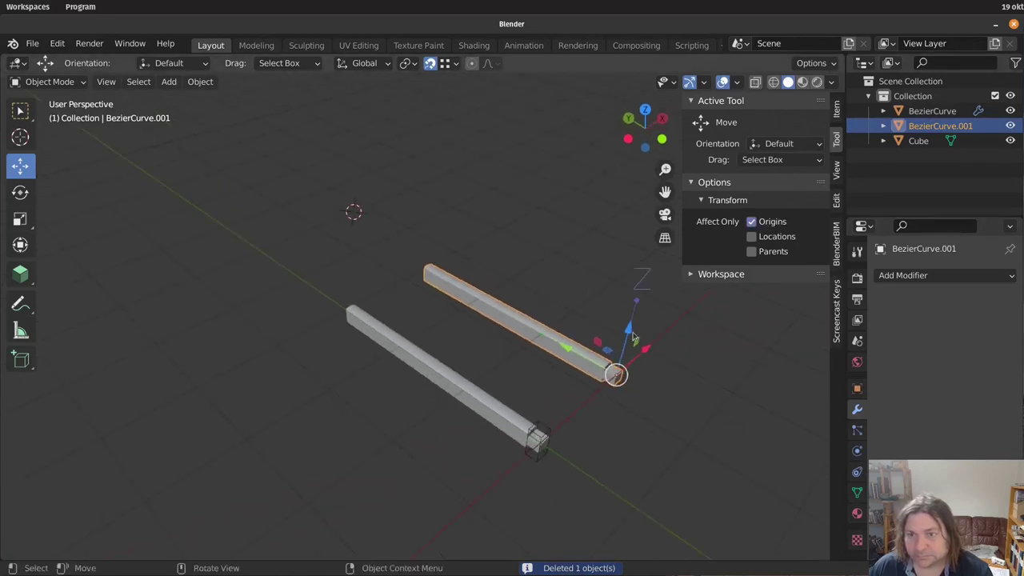
{"action": "left_click_drag", "start_coordinate": [566, 349], "coordinate": [422, 272]}
Add a Mirror modifier on the Y axis only to the copied log and apply it
{"action": "left_click", "coordinate": [946, 278]}
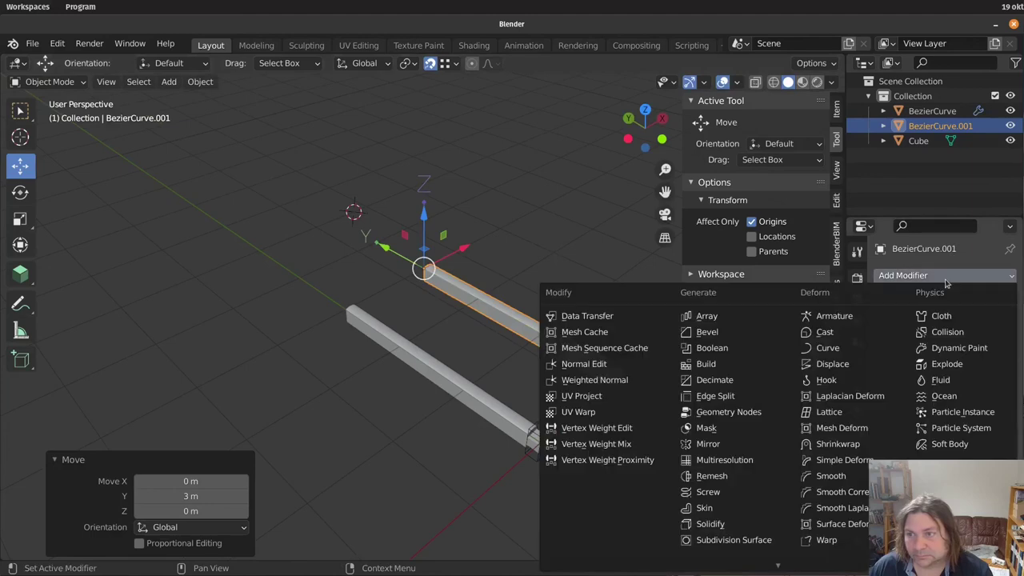
{"action": "left_click", "coordinate": [747, 452]}
{"action": "left_click", "coordinate": [963, 322]}
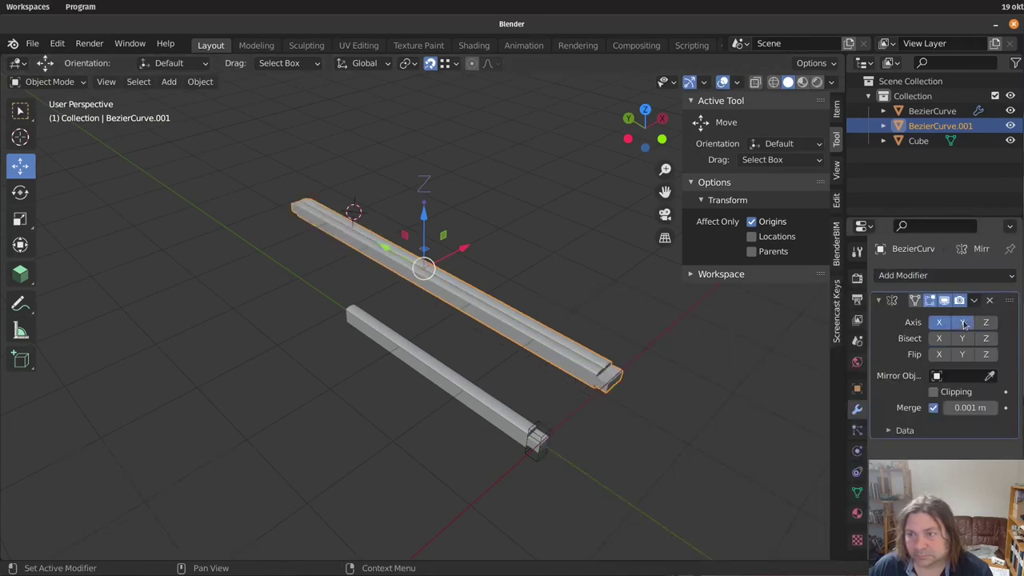
{"action": "left_click", "coordinate": [948, 324]}
{"action": "left_click", "coordinate": [674, 363]}
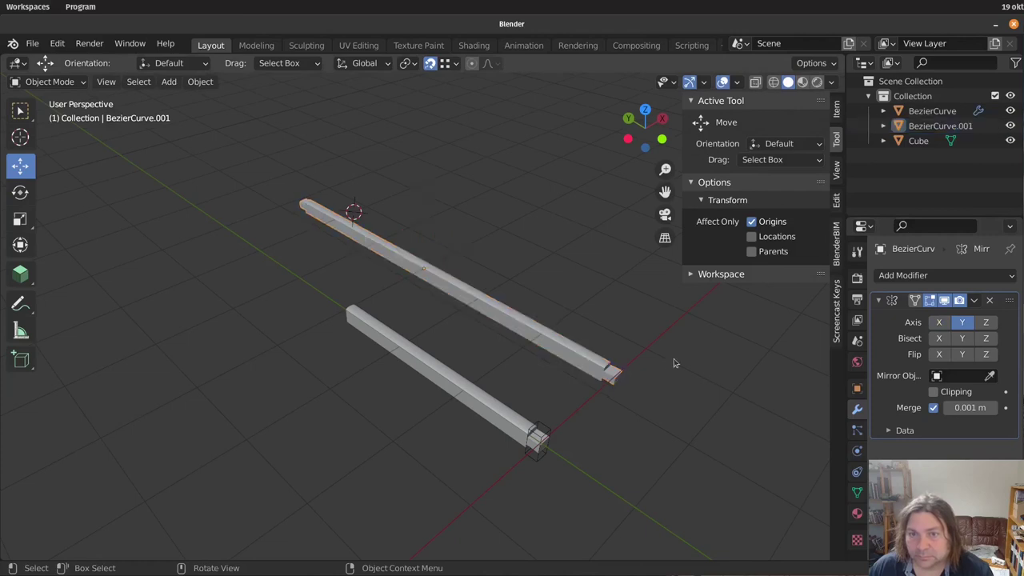
{"action": "left_click", "coordinate": [537, 339]}
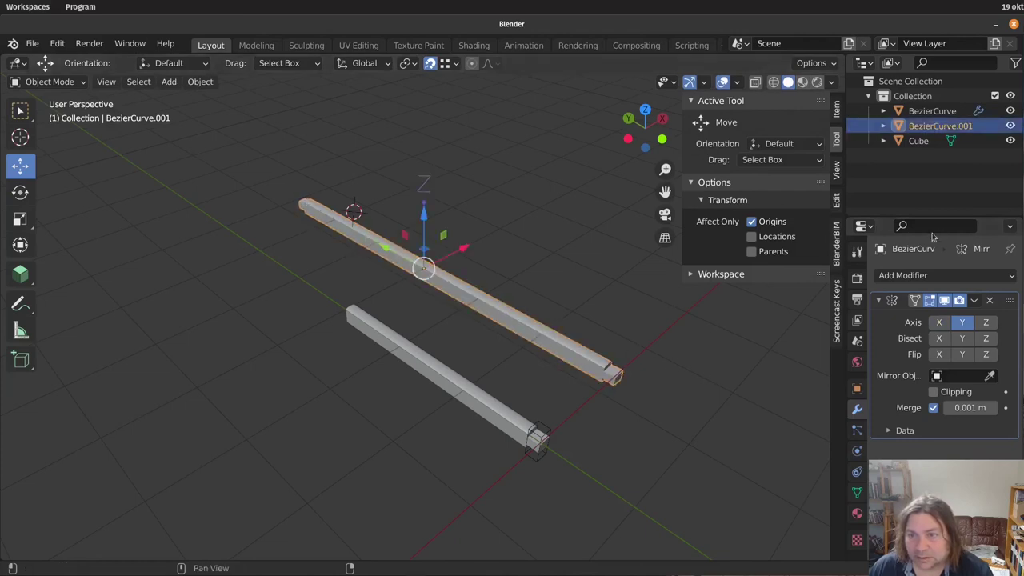
{"action": "left_click", "coordinate": [975, 301]}
{"action": "left_click", "coordinate": [920, 322]}
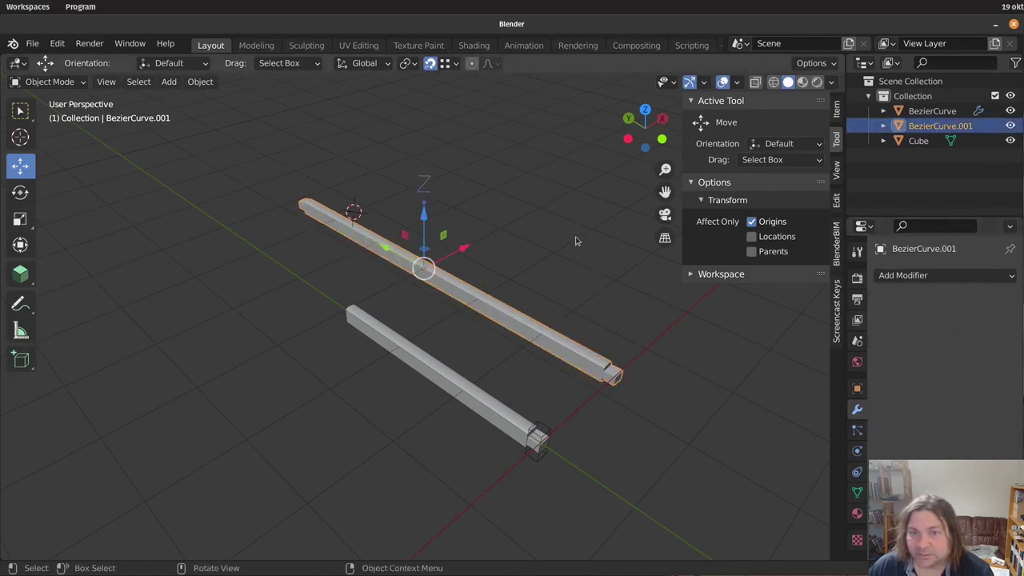
Snap the mirrored log's origin to the bottom corner of its near notched end
{"action": "middle_click_drag", "start_coordinate": [606, 288], "coordinate": [563, 288]}
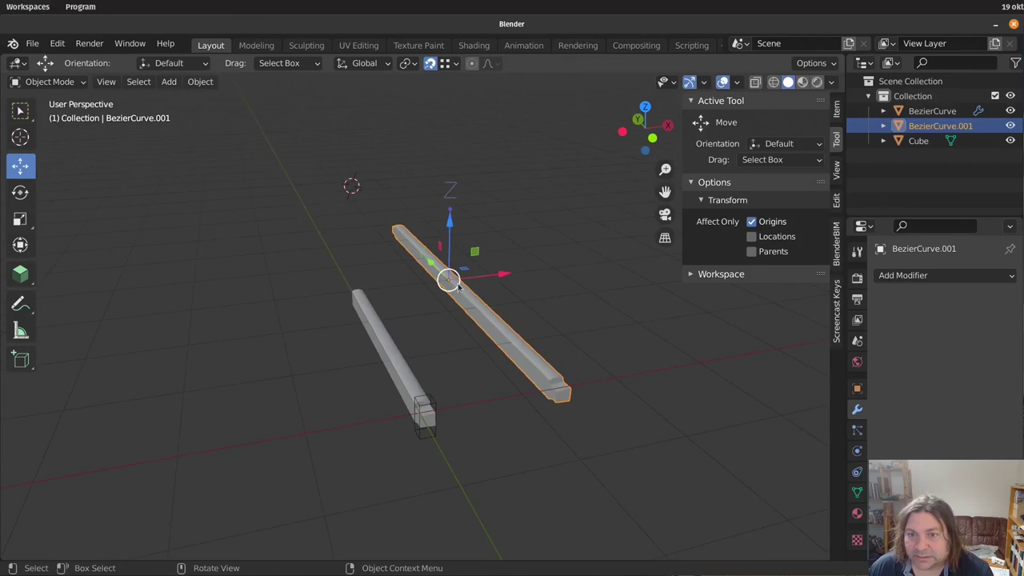
{"action": "key", "text": "g"}
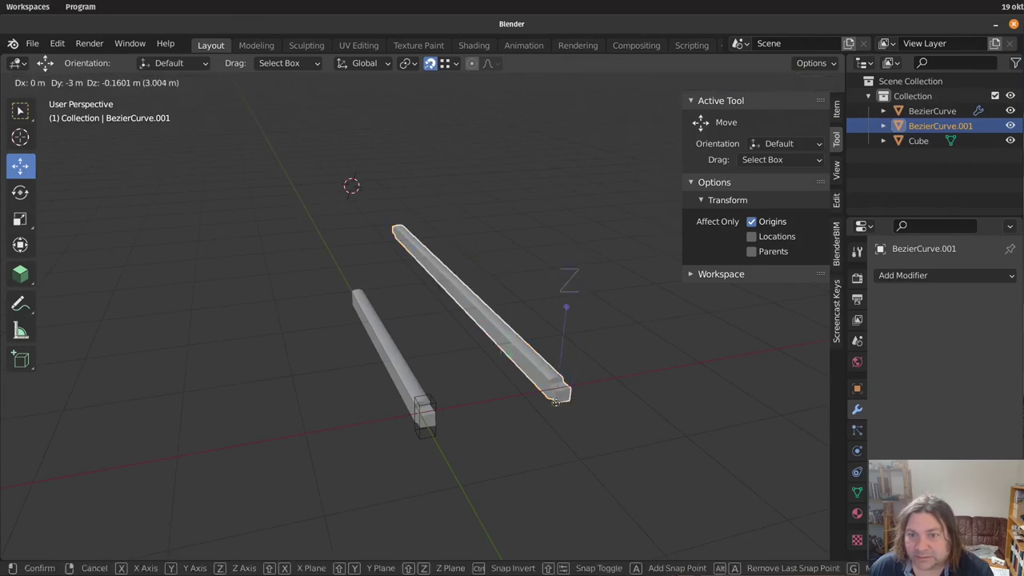
{"action": "left_click", "coordinate": [566, 407]}
{"action": "key", "text": "Tab"}
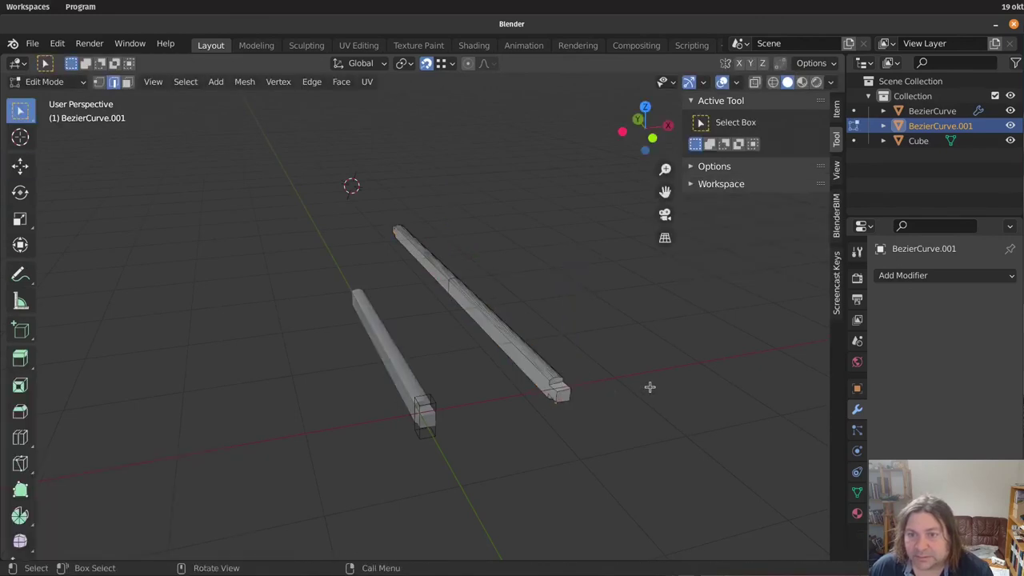
{"action": "scroll", "coordinate": [650, 387], "scroll_direction": "down", "scroll_amount": 1}
{"action": "scroll", "coordinate": [650, 387], "scroll_direction": "up", "scroll_amount": 2}
{"action": "key", "text": "Tab"}
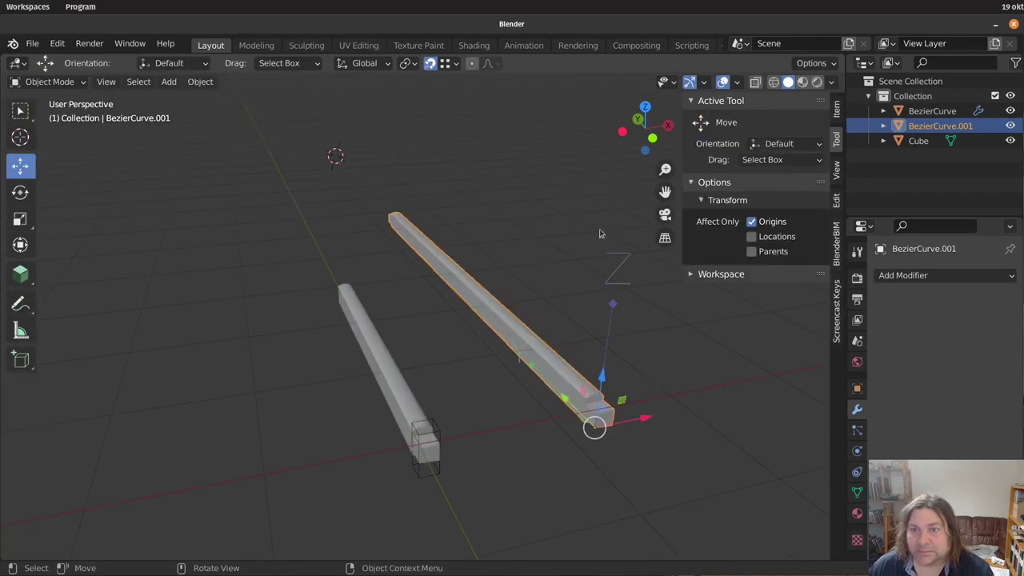
Hide the original single-ended log and its notch-cutting cube
{"action": "left_click_drag", "start_coordinate": [477, 500], "coordinate": [364, 405]}
{"action": "left_click", "coordinate": [1010, 110]}
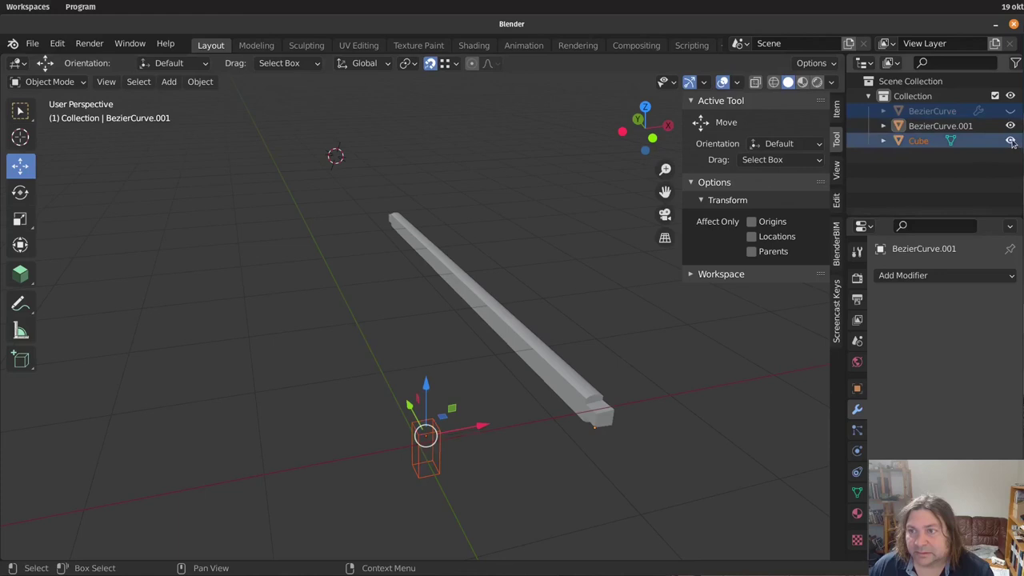
{"action": "left_click", "coordinate": [1011, 140]}
{"action": "middle_click_drag", "start_coordinate": [691, 381], "coordinate": [474, 364]}
Duplicate the double-ended log and place the copy about 0.47 m away along negative X
{"action": "left_click", "coordinate": [464, 368]}
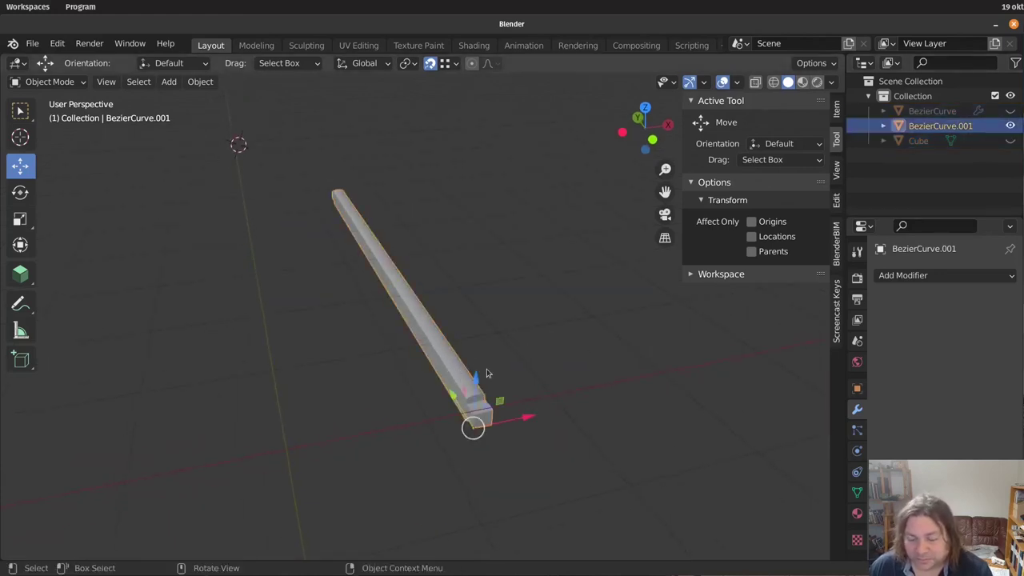
{"action": "key", "text": "shift+d"}
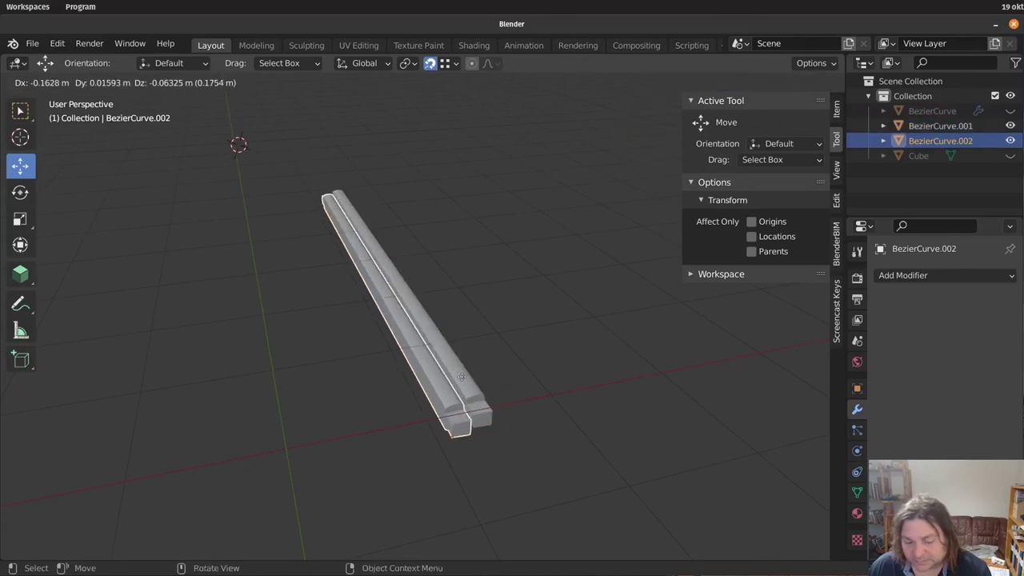
{"action": "key", "text": "x"}
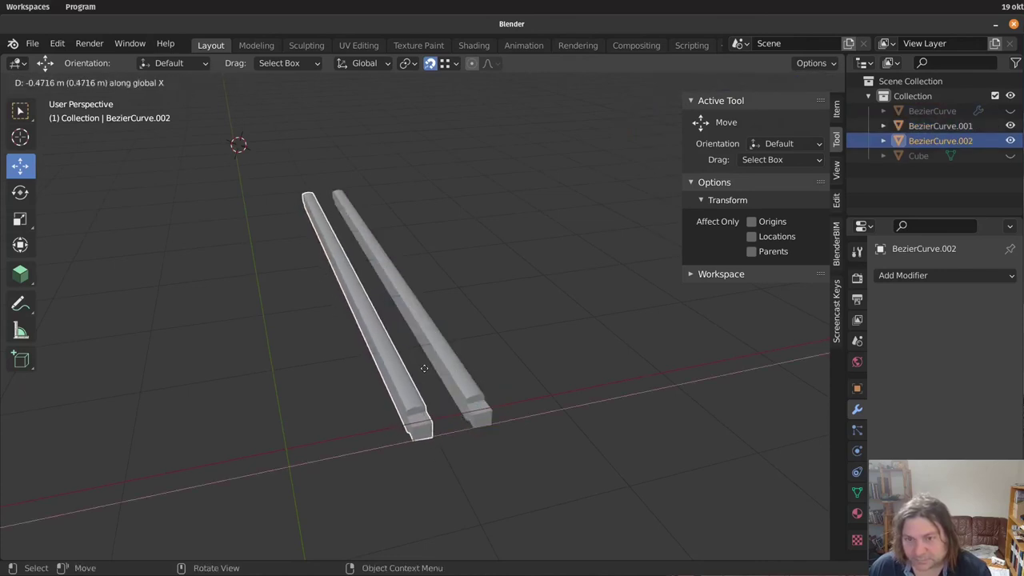
{"action": "left_click", "coordinate": [424, 368]}
{"action": "middle_click_drag", "start_coordinate": [520, 423], "coordinate": [365, 389]}
{"action": "middle_click_drag", "start_coordinate": [424, 398], "coordinate": [504, 438]}
Rotate the duplicated log by -90° about Z in the top view
{"action": "key", "text": "KP_7"}
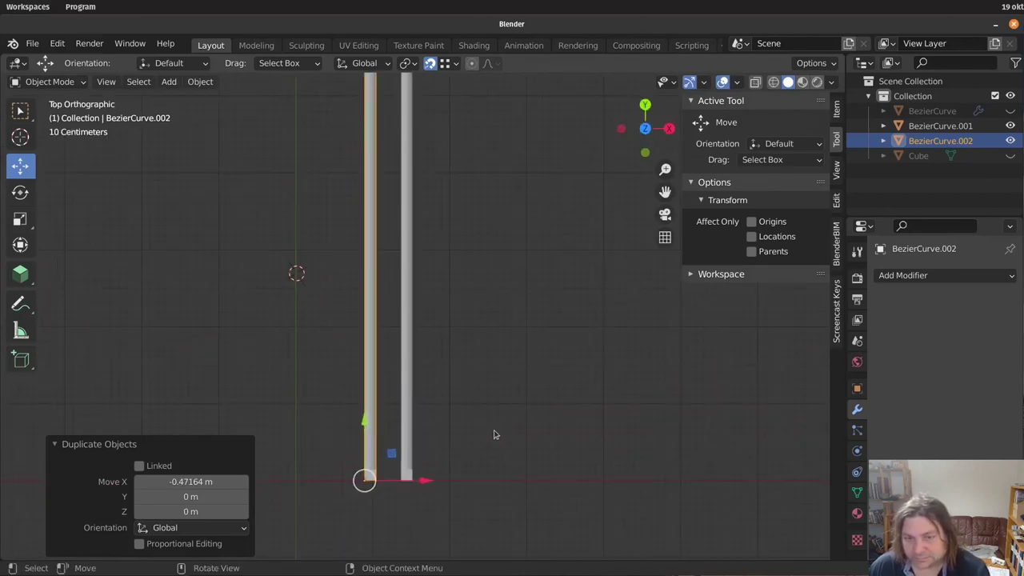
{"action": "key", "text": "r"}
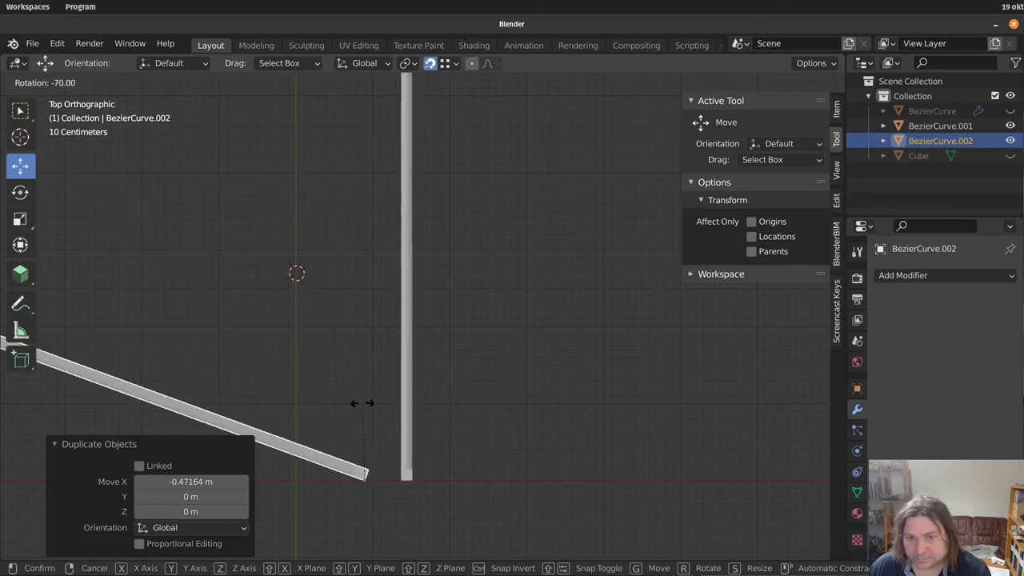
{"action": "left_click", "coordinate": [344, 429]}
{"action": "middle_click_drag", "start_coordinate": [352, 432], "coordinate": [493, 349]}
{"action": "scroll", "coordinate": [491, 366], "scroll_direction": "up", "scroll_amount": 2}
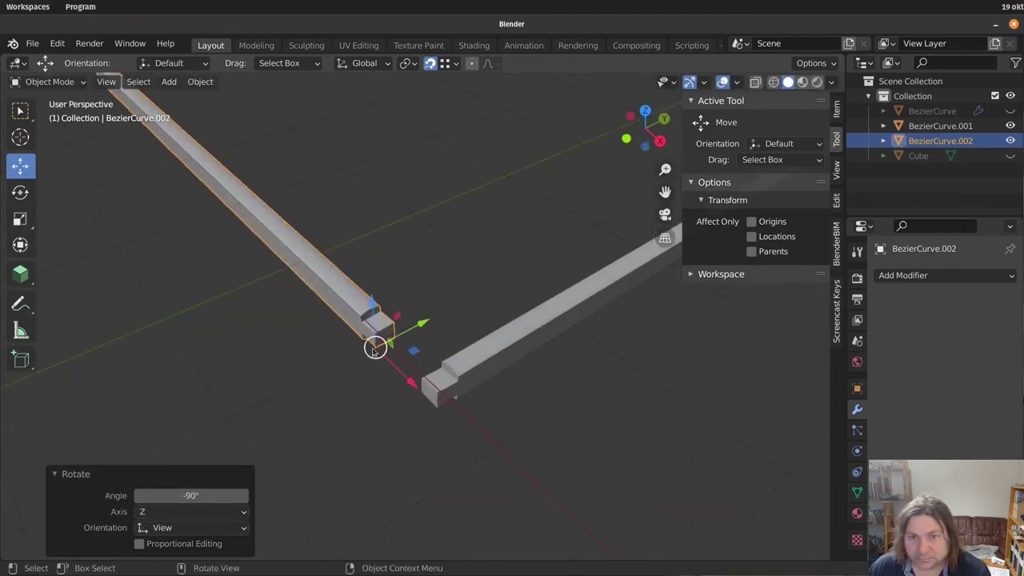
Move the rotated log so its notched end snaps onto the first log's notched end, and inspect the joint
{"action": "key", "text": "g"}
{"action": "left_click", "coordinate": [552, 404]}
{"action": "middle_click_drag", "start_coordinate": [552, 404], "coordinate": [520, 363]}
{"action": "left_click", "coordinate": [560, 392]}
{"action": "scroll", "coordinate": [547, 356], "scroll_direction": "up", "scroll_amount": 1}
{"action": "scroll", "coordinate": [547, 357], "scroll_direction": "up", "scroll_amount": 2}
{"action": "scroll", "coordinate": [546, 353], "scroll_direction": "down", "scroll_amount": 1}
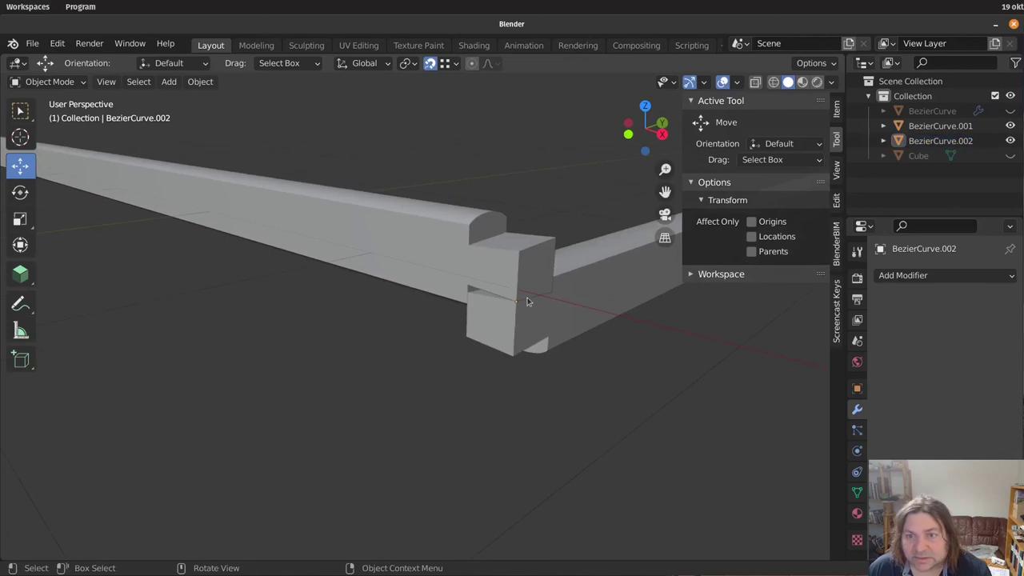
{"action": "middle_click_drag", "start_coordinate": [527, 315], "coordinate": [568, 379]}
{"action": "scroll", "coordinate": [567, 375], "scroll_direction": "down", "scroll_amount": 3}
{"action": "mouse_move", "coordinate": [466, 377]}
{"action": "middle_mouse_down"}
{"action": "mouse_move", "coordinate": [663, 361]}
{"action": "mouse_move", "coordinate": [453, 372]}
{"action": "mouse_move", "coordinate": [497, 387]}
{"action": "mouse_move", "coordinate": [396, 324]}
{"action": "mouse_move", "coordinate": [447, 415]}
{"action": "mouse_move", "coordinate": [479, 374]}
{"action": "middle_mouse_up"}
Move the rotated log about 5.87 m along X so its opposite notched end sits on the joint
{"action": "left_click", "coordinate": [339, 352]}
{"action": "left_click_drag", "start_coordinate": [627, 256], "coordinate": [10, 135]}
{"action": "middle_click_drag", "start_coordinate": [466, 352], "coordinate": [727, 239]}
{"action": "scroll", "coordinate": [663, 361], "scroll_direction": "up", "scroll_amount": 5}
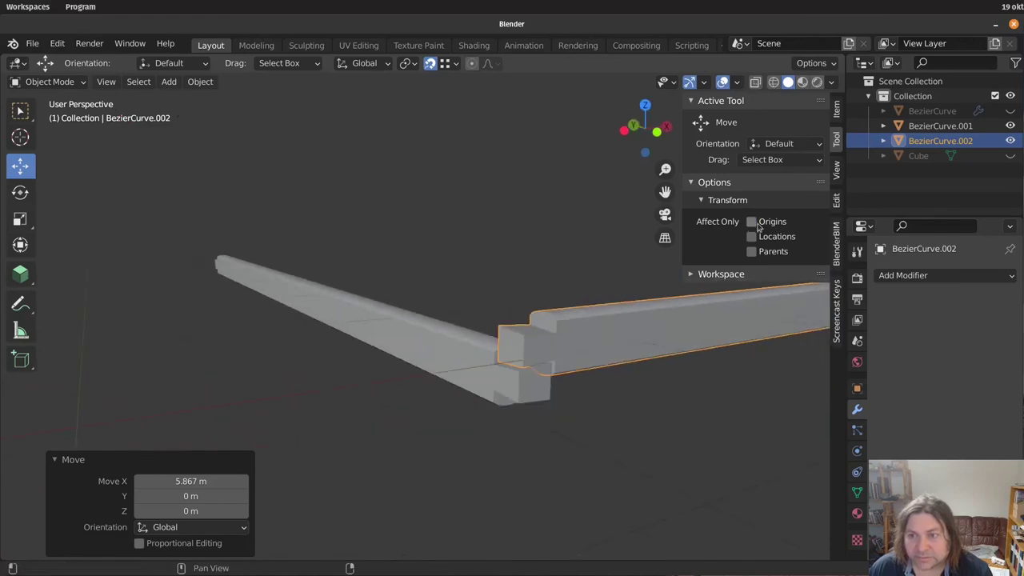
Move only the rotated log's origin -6 m along X to the corner of the joint
{"action": "left_click", "coordinate": [758, 226]}
{"action": "scroll", "coordinate": [711, 358], "scroll_direction": "down", "scroll_amount": 4}
{"action": "mouse_move", "coordinate": [436, 353]}
{"action": "left_mouse_down"}
{"action": "mouse_move", "coordinate": [424, 357]}
{"action": "mouse_move", "coordinate": [435, 342]}
{"action": "left_mouse_up"}
{"action": "left_click_drag", "start_coordinate": [822, 308], "coordinate": [430, 361]}
{"action": "middle_click_drag", "start_coordinate": [429, 361], "coordinate": [756, 228]}
{"action": "scroll", "coordinate": [497, 364], "scroll_direction": "up", "scroll_amount": 3}
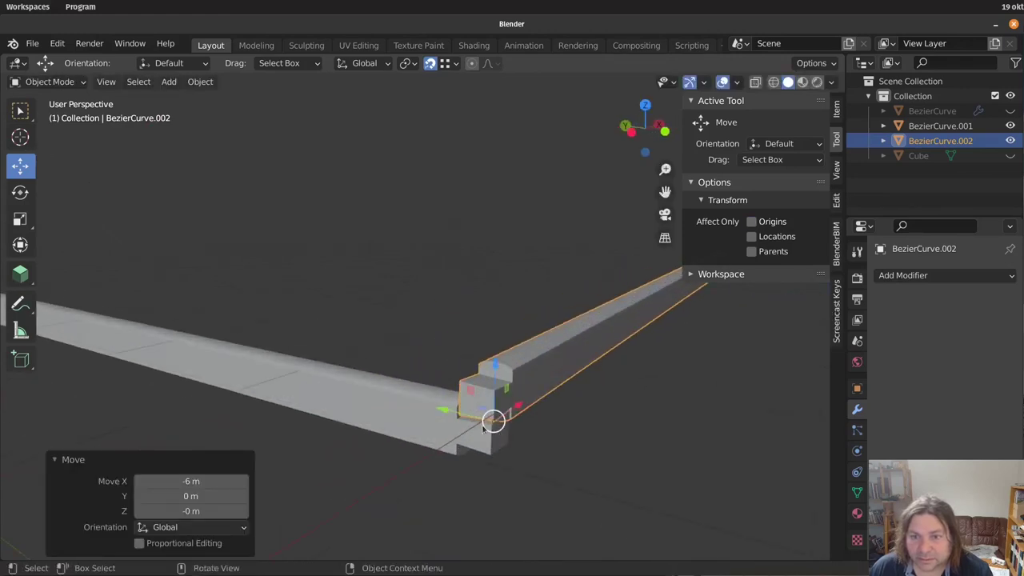
{"action": "left_click_drag", "start_coordinate": [494, 421], "coordinate": [492, 423]}
{"action": "left_click", "coordinate": [592, 457]}
{"action": "middle_click_drag", "start_coordinate": [592, 456], "coordinate": [351, 411]}
{"action": "scroll", "coordinate": [524, 404], "scroll_direction": "up", "scroll_amount": 3}
Duplicate the first log and raise the copy about 0.24 m along Z as its wall's second course
{"action": "left_click", "coordinate": [363, 398]}
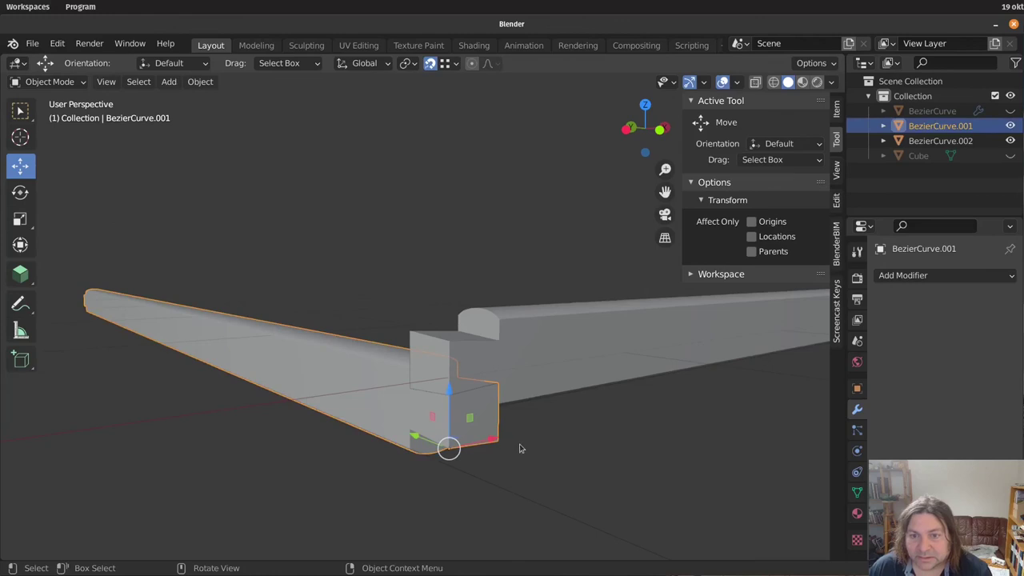
{"action": "key", "text": "shift+d"}
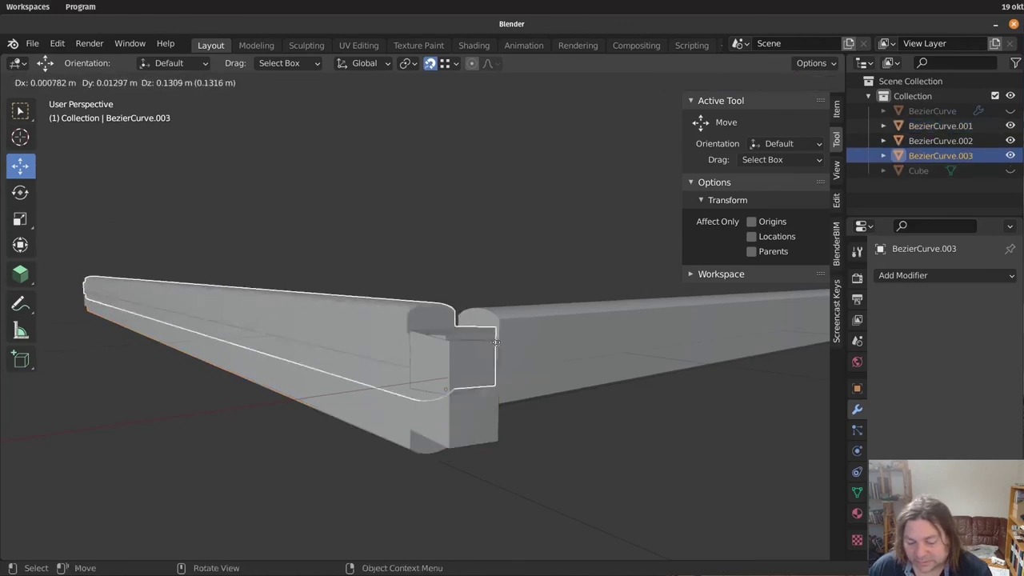
{"action": "key", "text": "z"}
{"action": "left_click", "coordinate": [446, 346]}
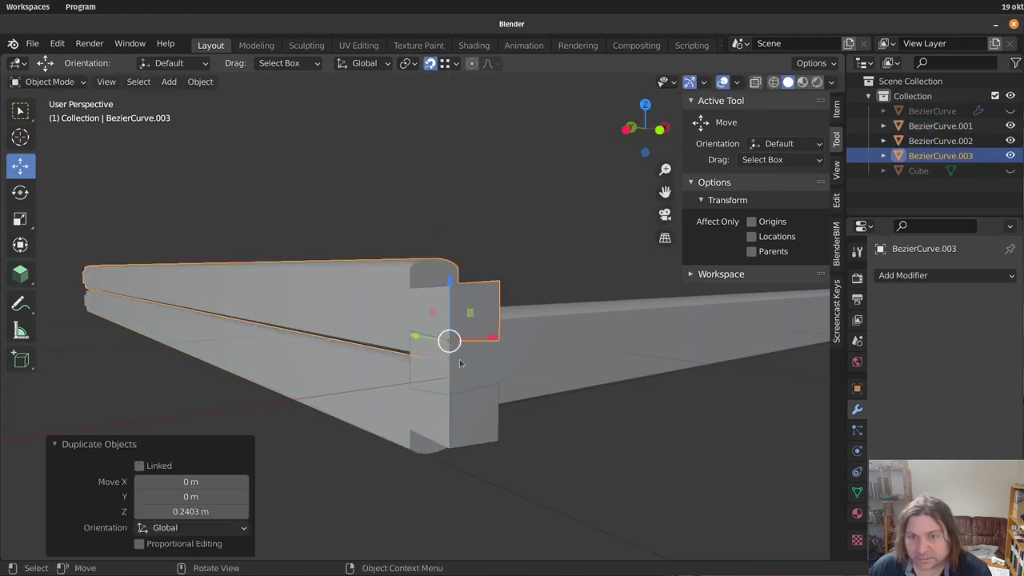
{"action": "left_click", "coordinate": [636, 448]}
{"action": "middle_click_drag", "start_coordinate": [637, 445], "coordinate": [587, 357]}
Duplicate the crossing log straight up and snap it onto the notch of the second course
{"action": "left_click", "coordinate": [592, 364]}
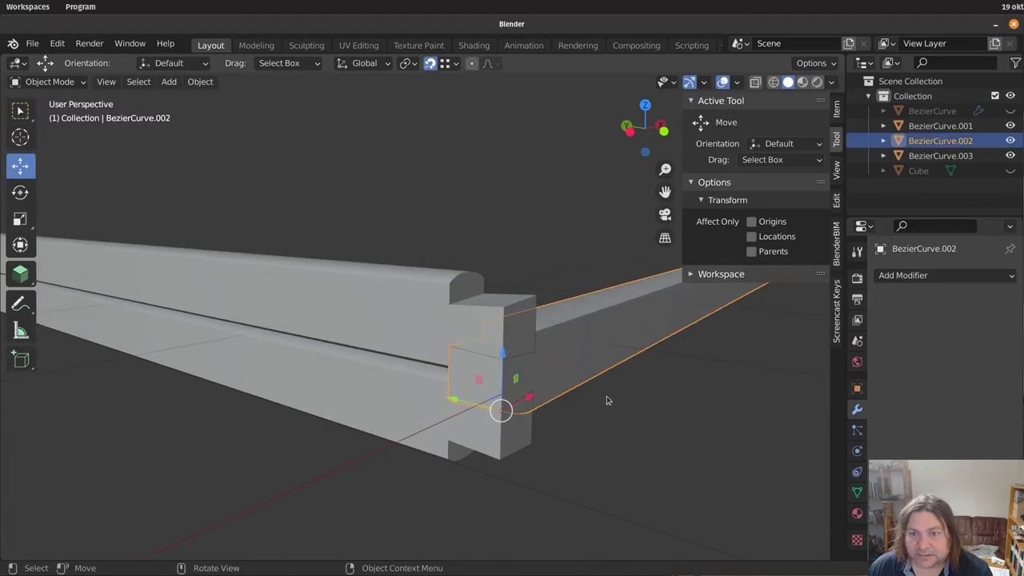
{"action": "key", "text": "shift+d"}
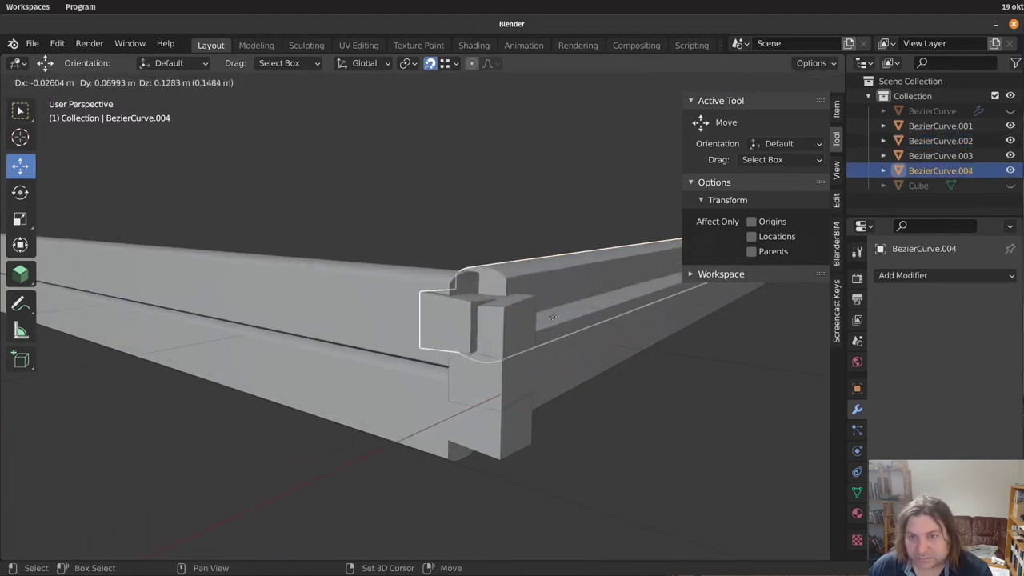
{"action": "left_click", "coordinate": [543, 347]}
{"action": "left_click", "coordinate": [680, 413]}
{"action": "middle_click_drag", "start_coordinate": [680, 413], "coordinate": [635, 400]}
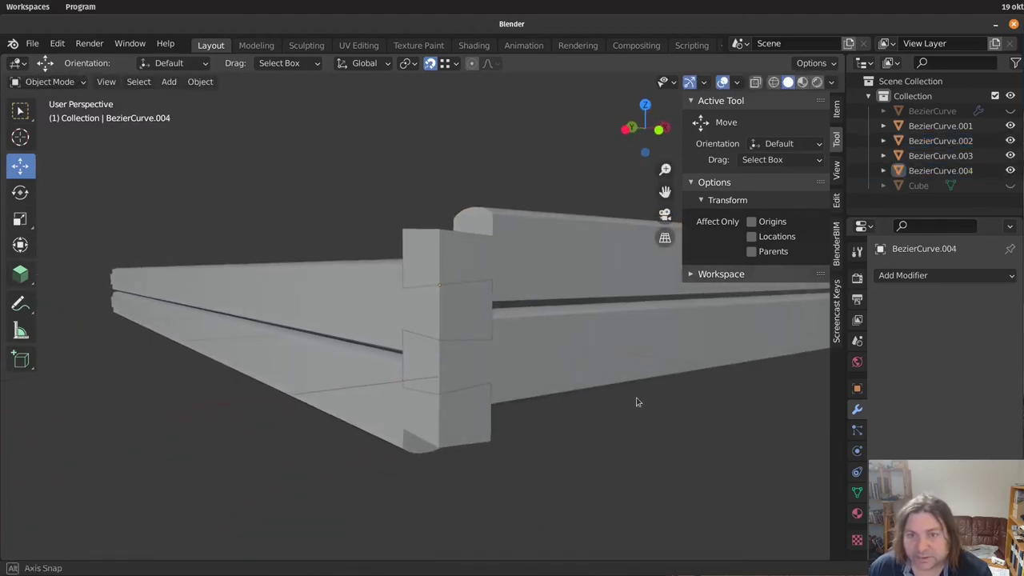
Duplicate the first wall's upper log and snap the copy on top as the third course
{"action": "left_click", "coordinate": [359, 292]}
{"action": "key", "text": "shift+d"}
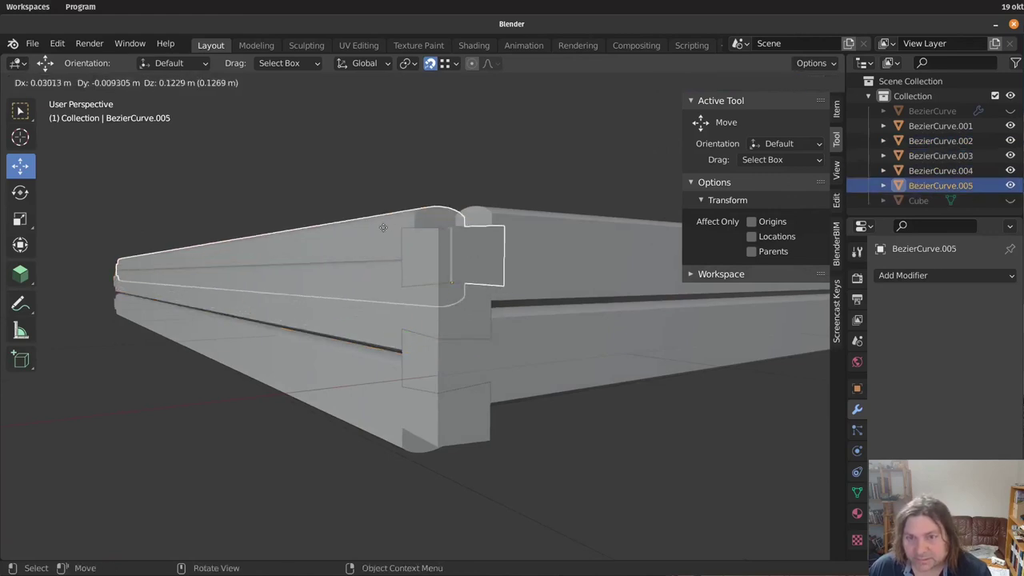
{"action": "left_click", "coordinate": [438, 224]}
{"action": "left_click", "coordinate": [699, 440]}
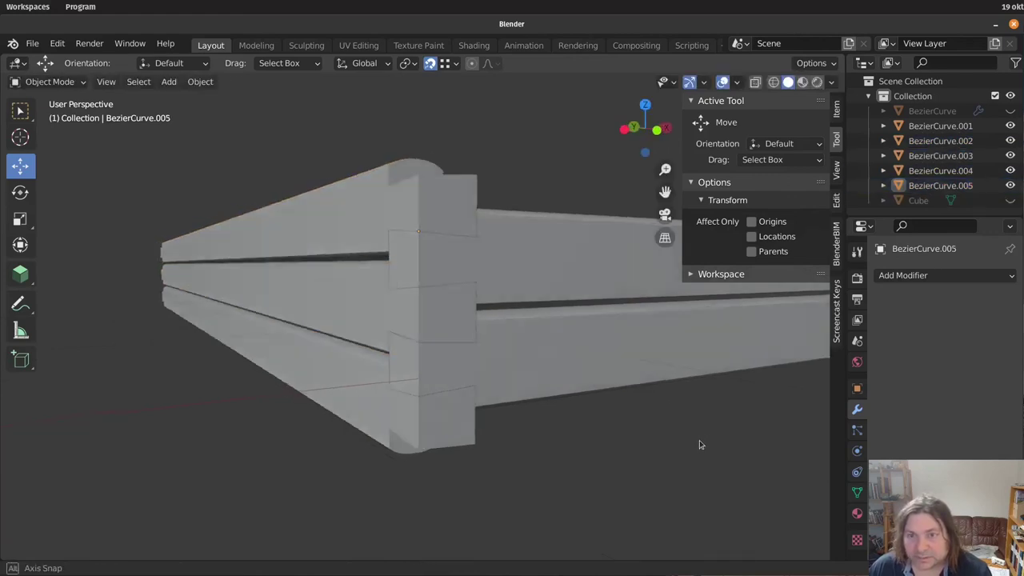
Compare the stacked corner joint with the reference photo laxknut-2010-22.jpg
{"action": "scroll", "coordinate": [699, 440], "scroll_direction": "down", "scroll_amount": 4}
{"action": "middle_click_drag", "start_coordinate": [699, 439], "coordinate": [524, 421]}
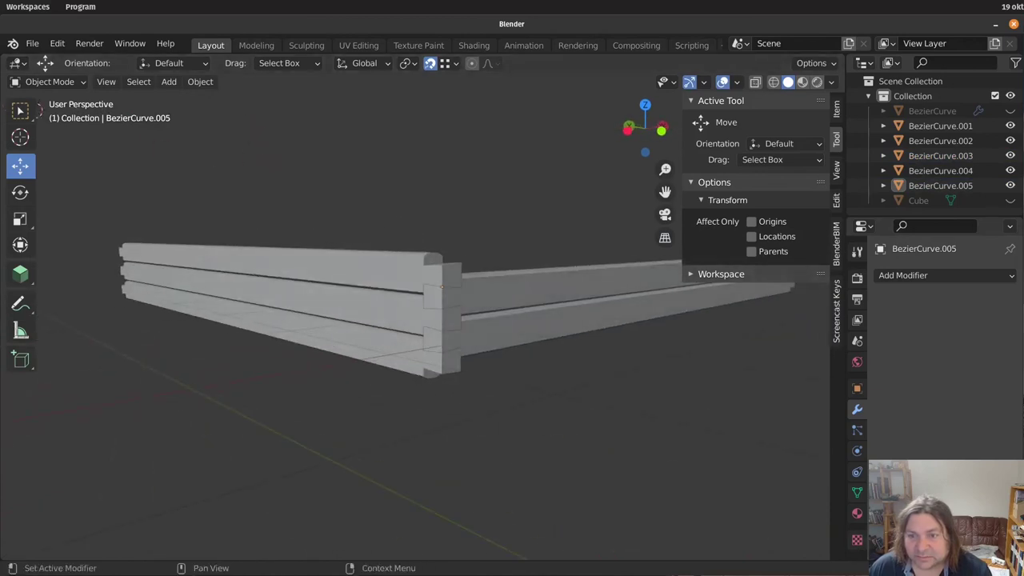
{"action": "key", "text": "alt+Tab"}
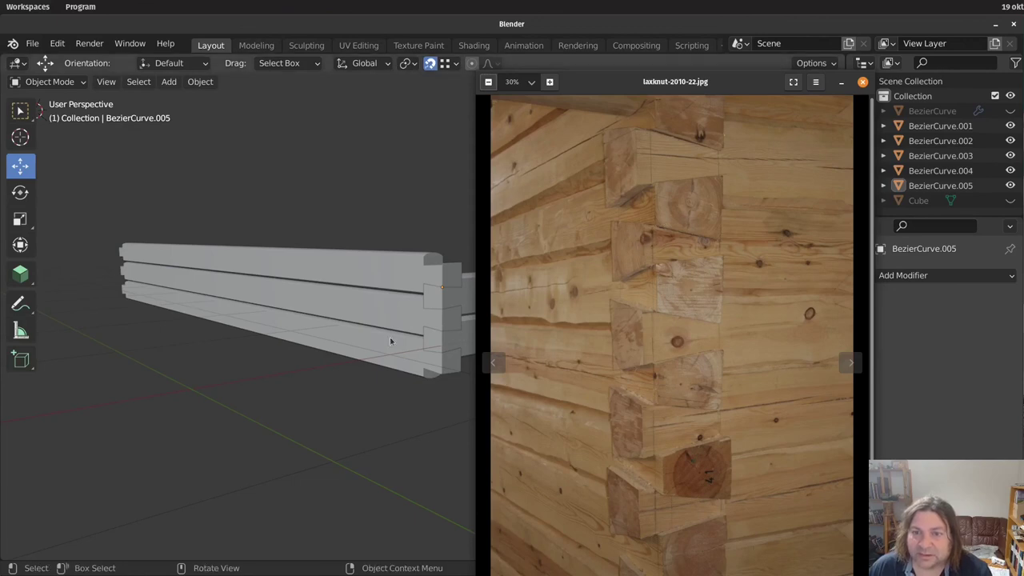
{"action": "middle_click_drag", "start_coordinate": [385, 385], "coordinate": [392, 364]}
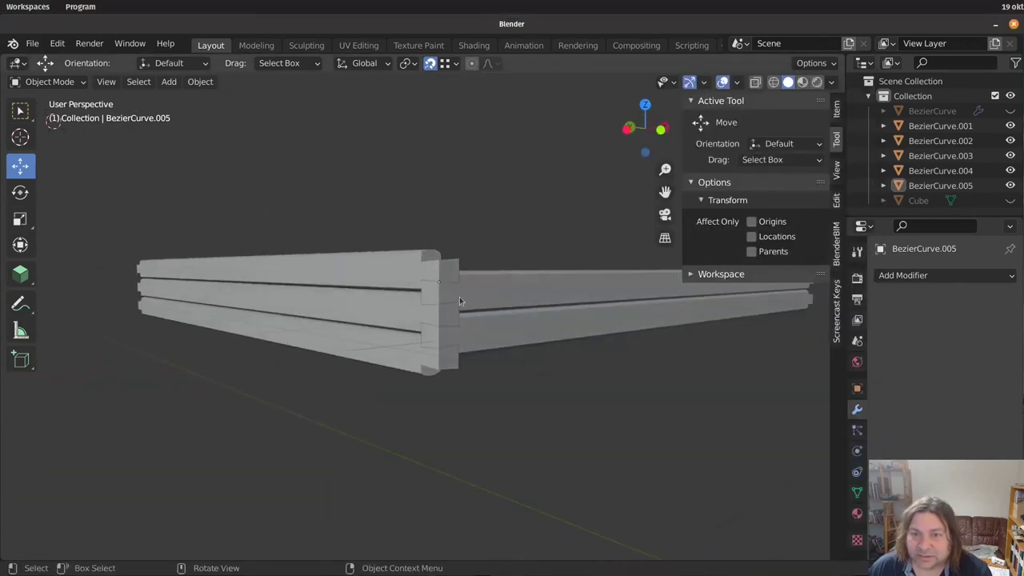
Recheck the corner against the reference photo, and examine both stacked log walls and their joint from several angles and distances
{"action": "key", "text": "alt+Tab"}
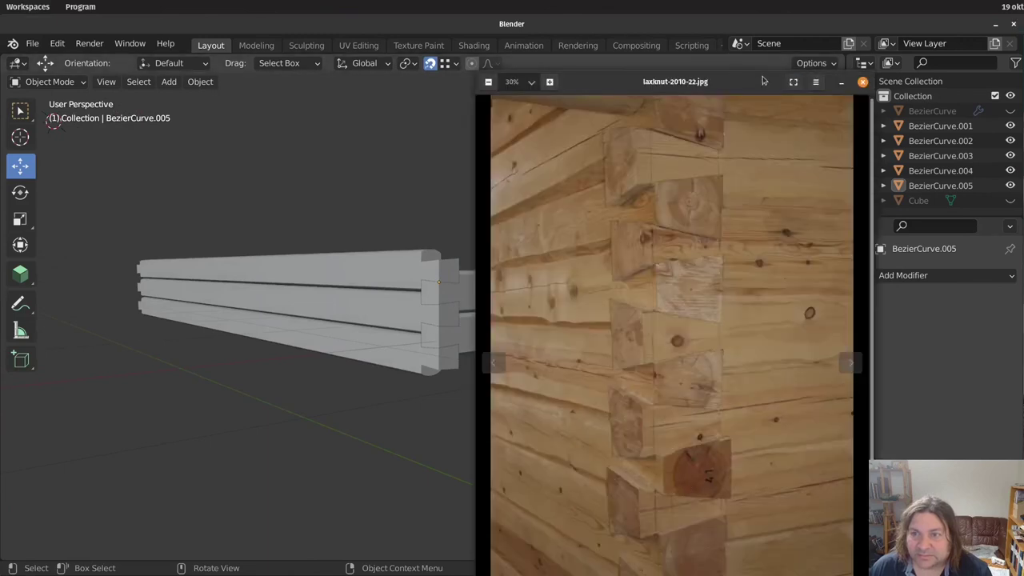
{"action": "key", "text": "alt+Tab"}
{"action": "scroll", "coordinate": [488, 359], "scroll_direction": "up", "scroll_amount": 5}
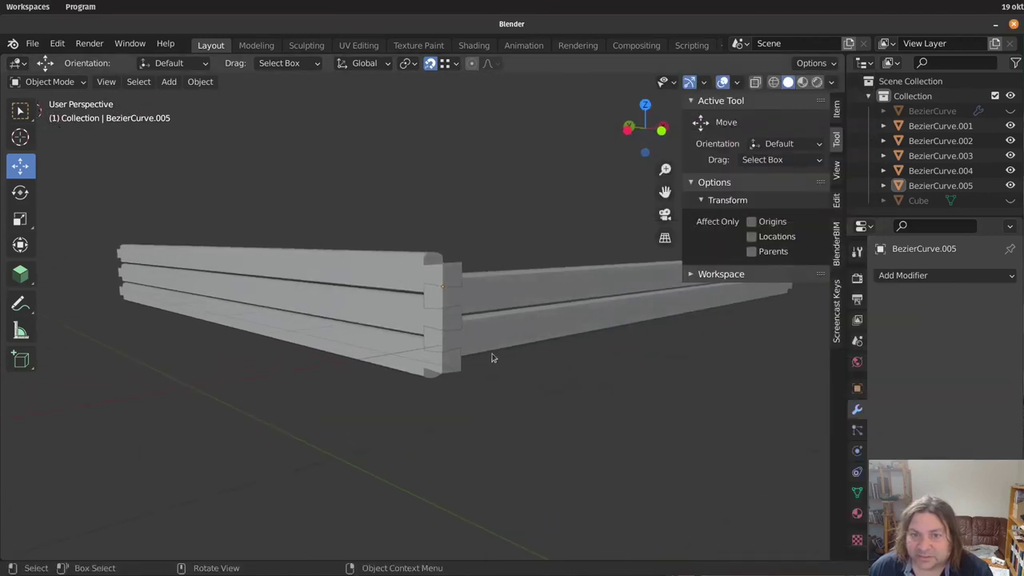
{"action": "scroll", "coordinate": [457, 364], "scroll_direction": "down", "scroll_amount": 7}
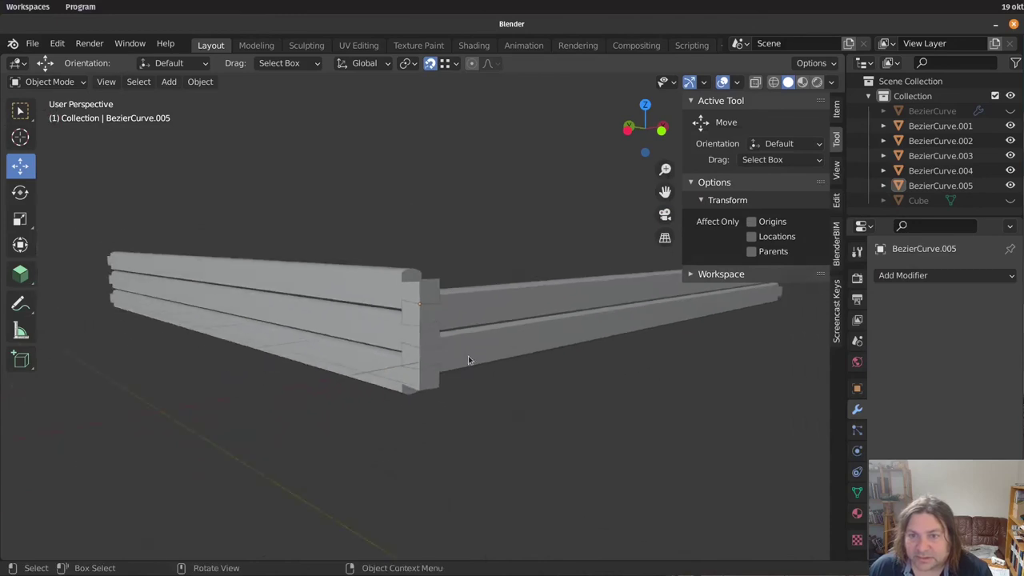
{"action": "middle_click_drag", "start_coordinate": [471, 354], "coordinate": [464, 385]}
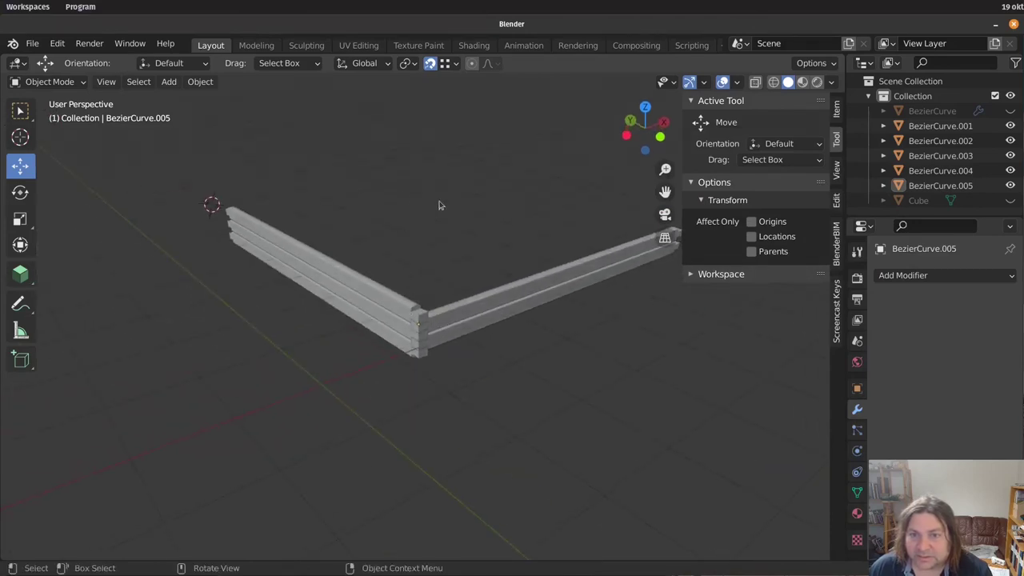
{"action": "middle_click_drag", "start_coordinate": [491, 328], "coordinate": [478, 207]}
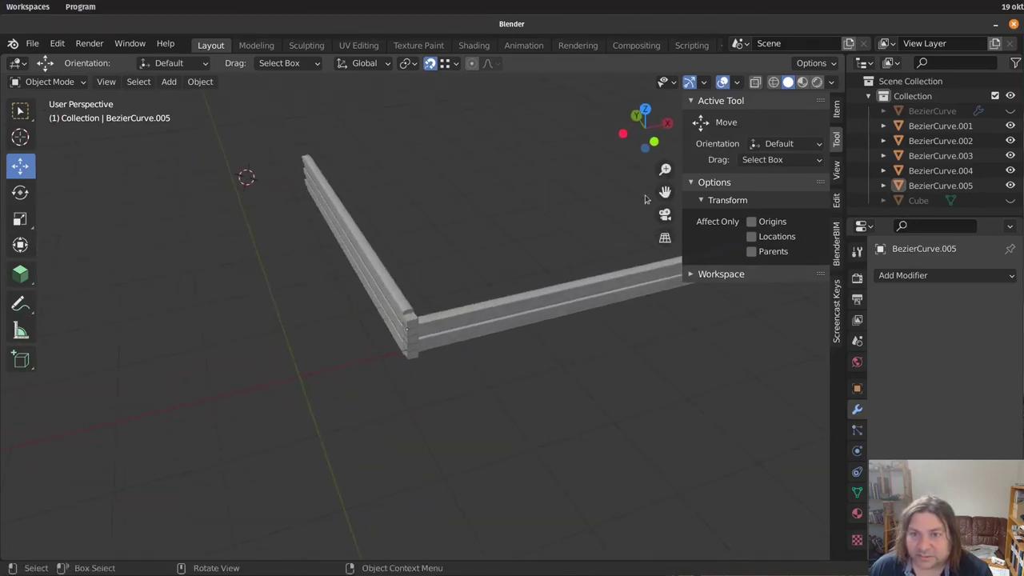
{"action": "scroll", "coordinate": [428, 230], "scroll_direction": "down", "scroll_amount": 3}
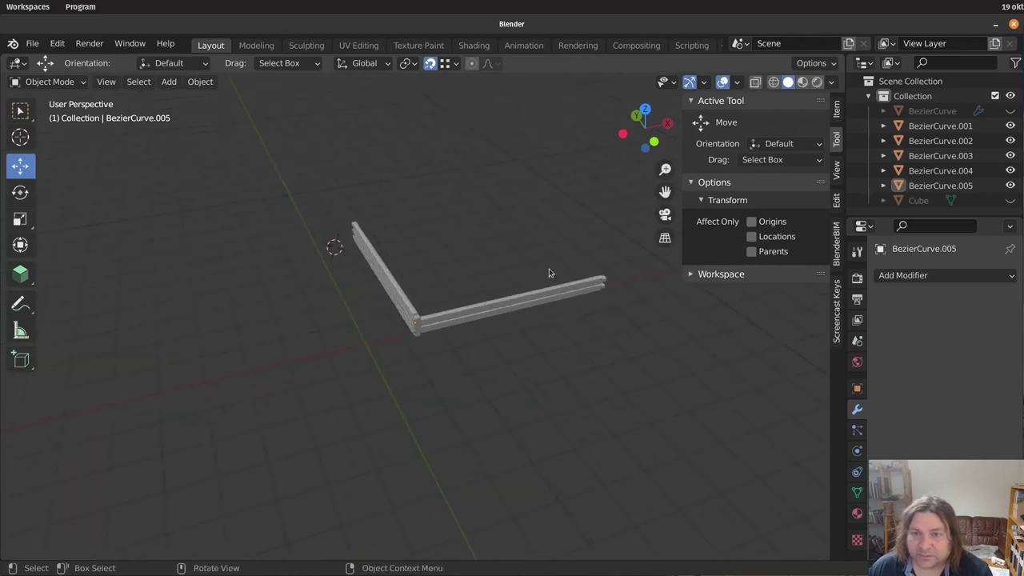
{"action": "middle_click_drag", "start_coordinate": [525, 331], "coordinate": [479, 322]}
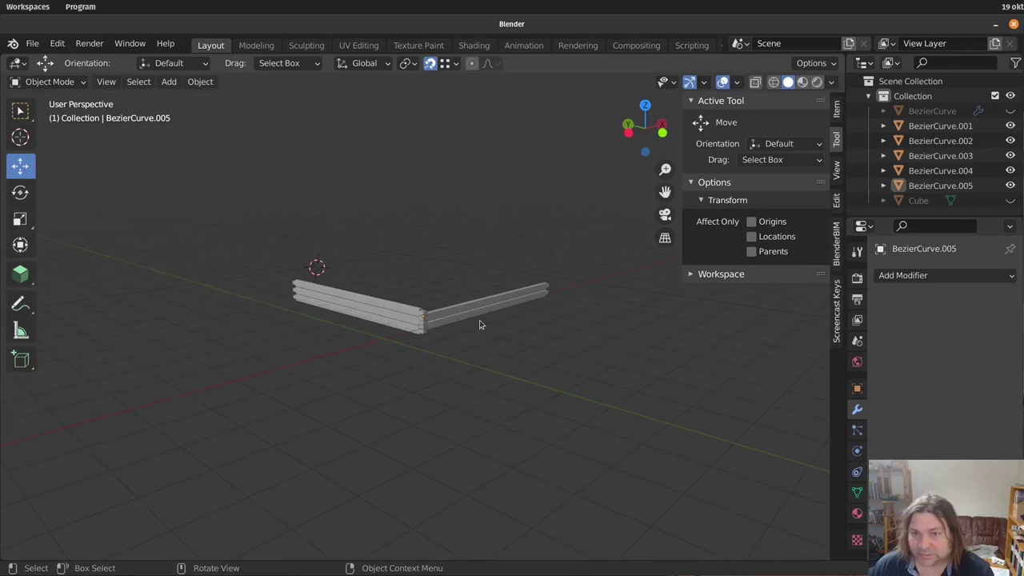
{"action": "scroll", "coordinate": [455, 330], "scroll_direction": "up", "scroll_amount": 2}
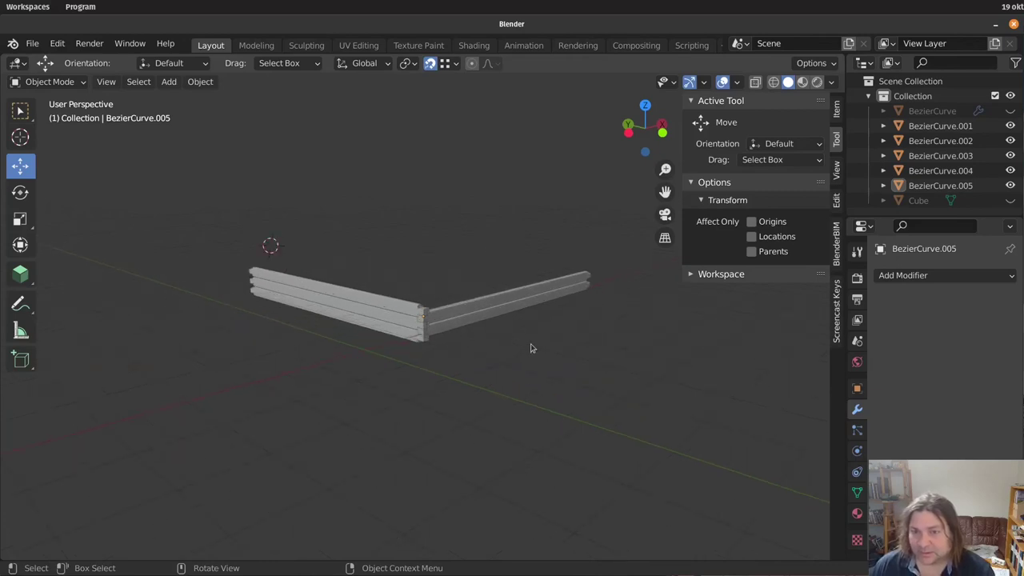